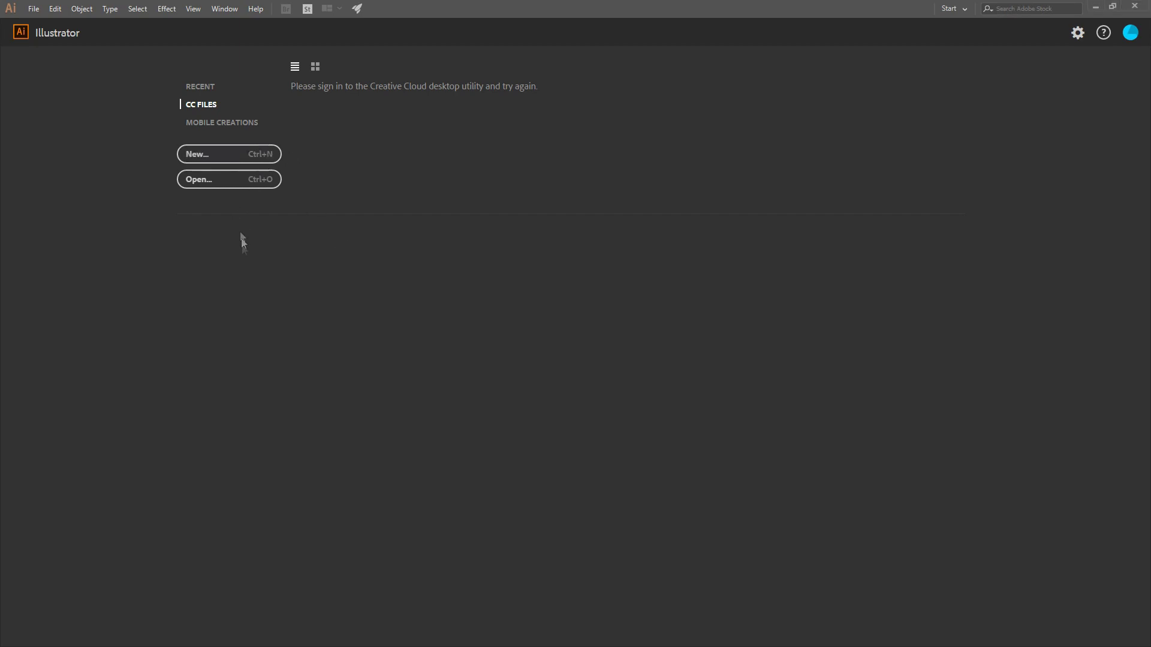
- Create a new A3 landscape document of 420 x 297 mm with one artboard in RGB Color mode
key(ctrl+n)
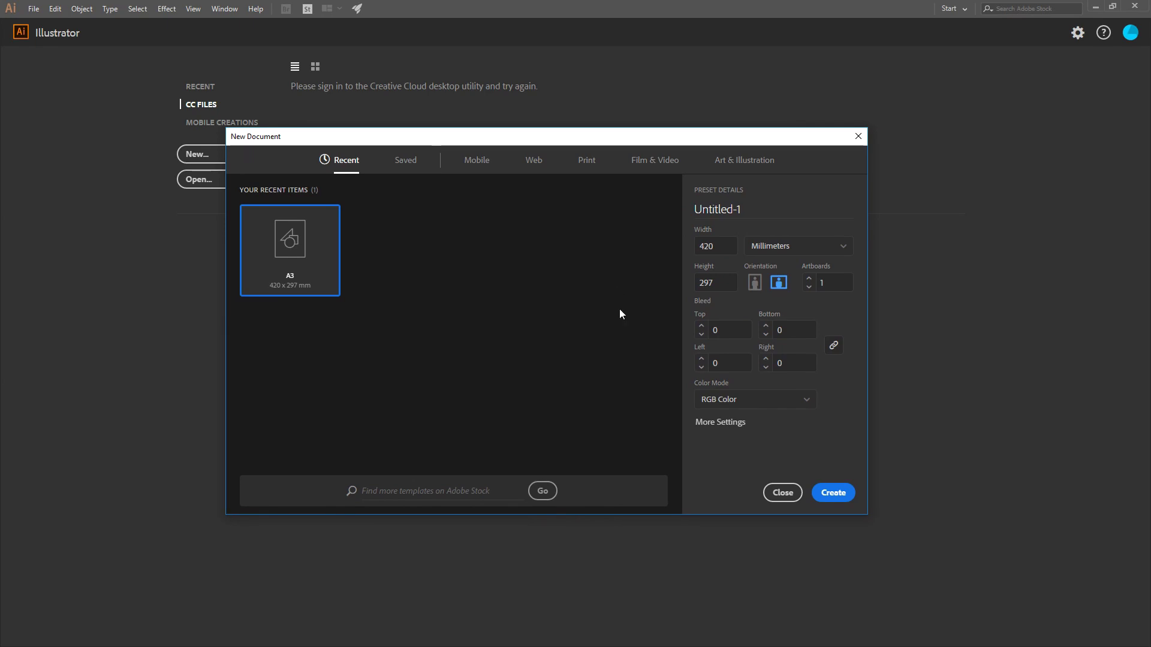
click(709, 251)
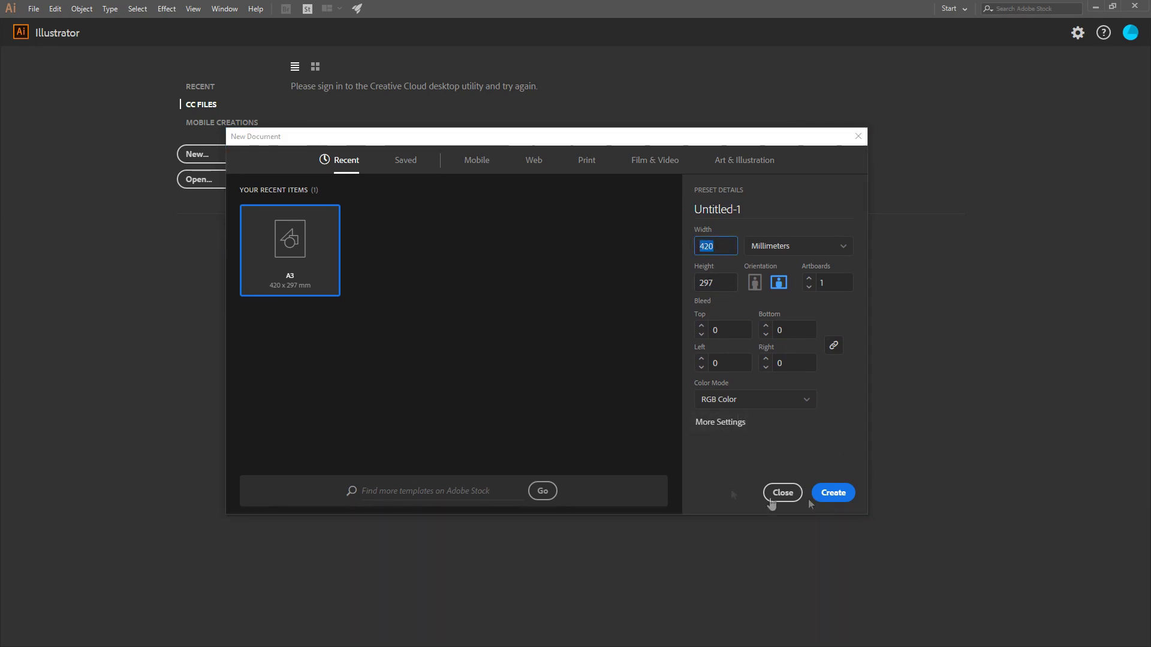
click(776, 406)
click(796, 408)
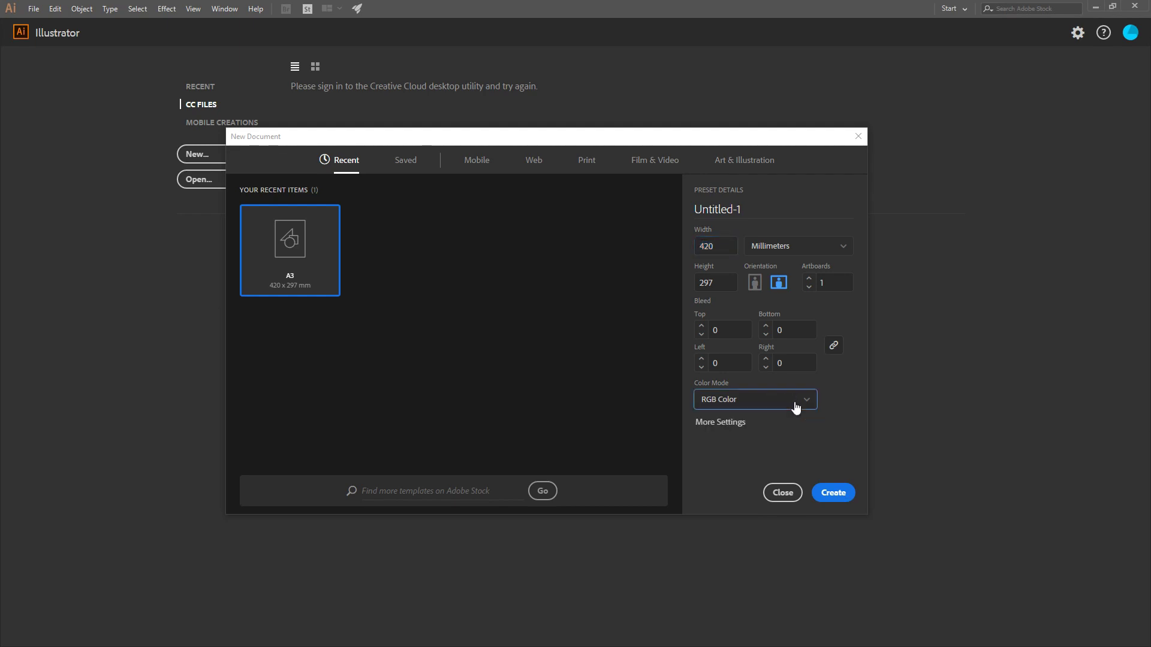
click(846, 492)
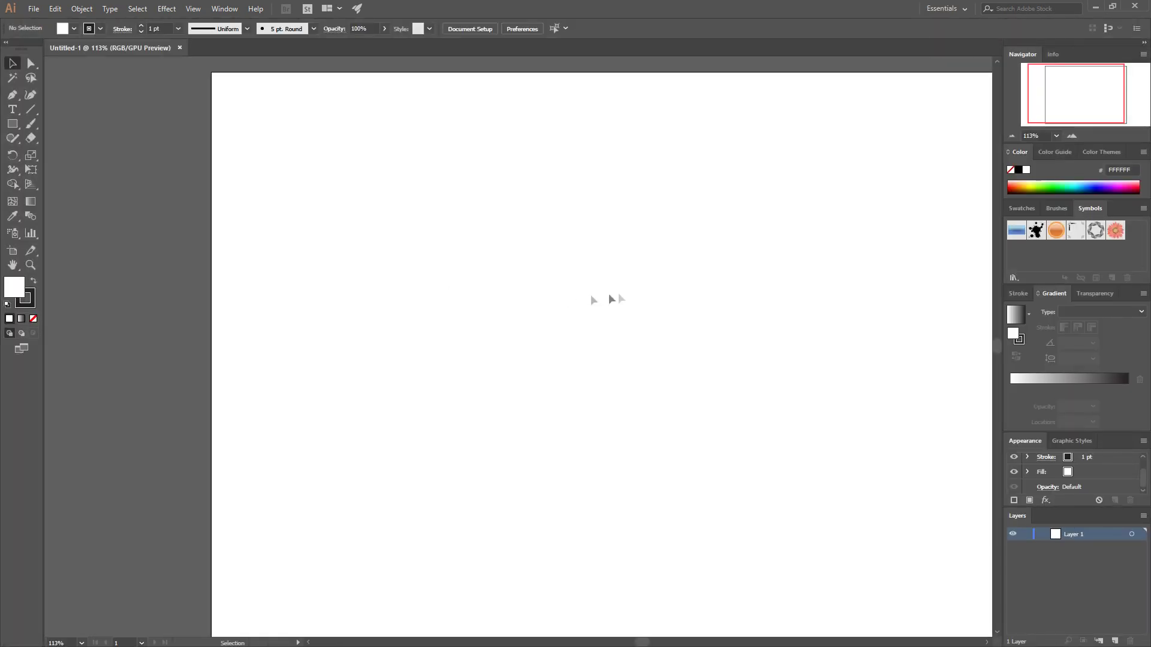
- Draw a circle about 63 mm in diameter with the Ellipse tool, just below the artboard's lower-left corner
key(ctrl+1)
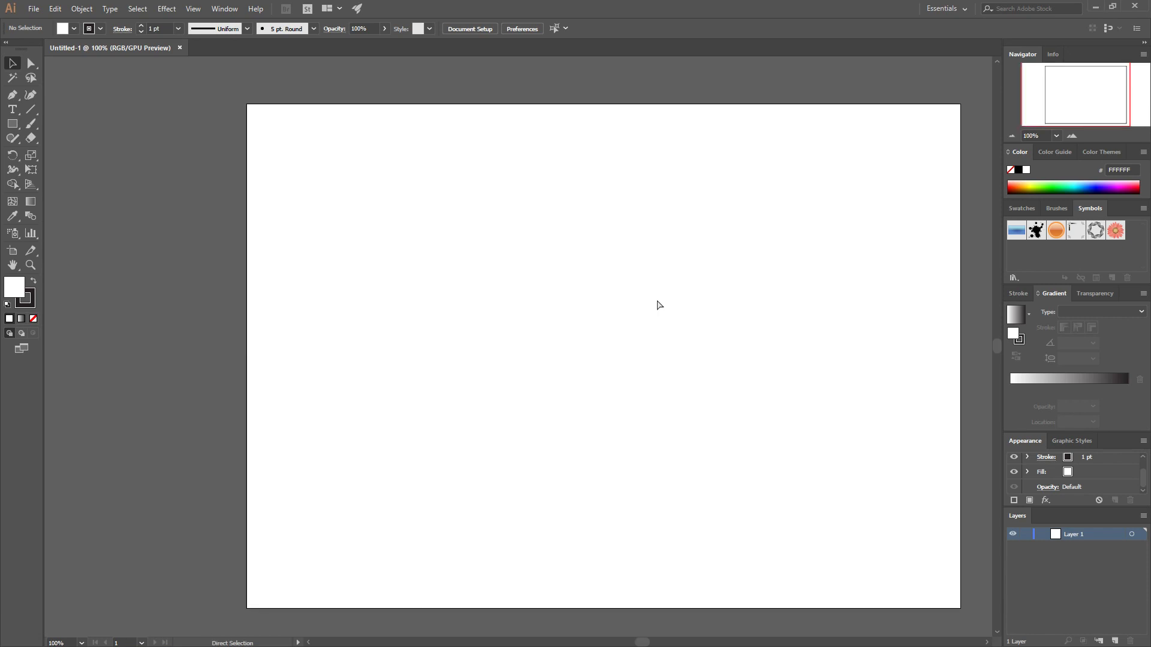
key(ctrl+minus)
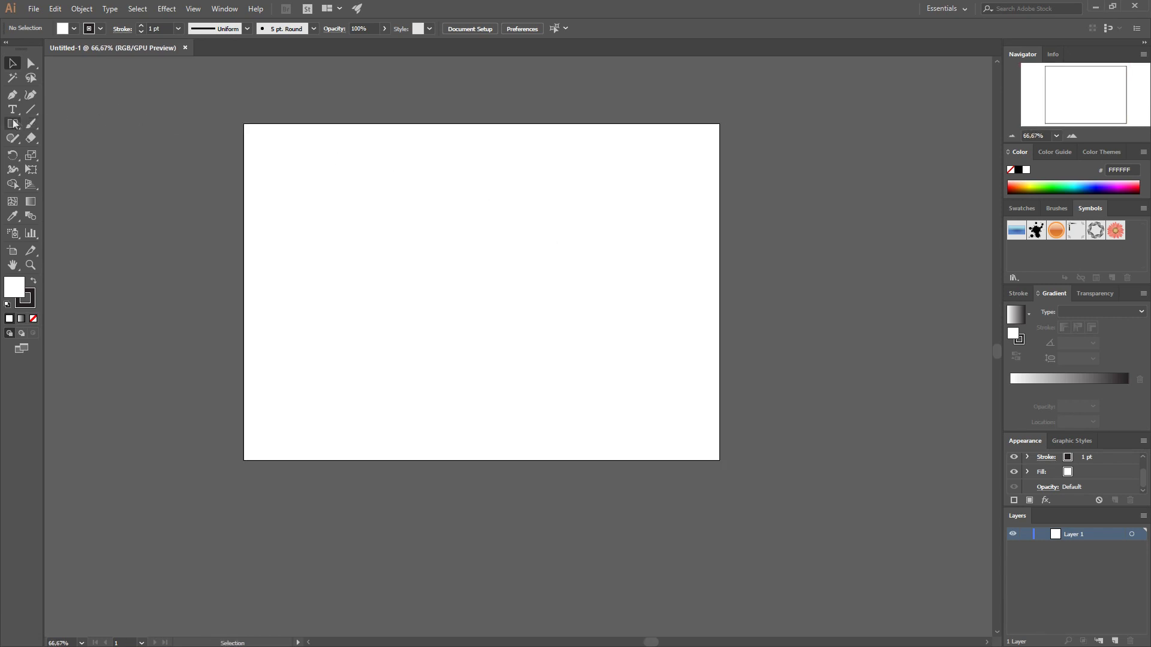
click(15, 124)
click(119, 146)
scroll(339, 429, down, 3)
scroll(339, 430, left, 3)
drag(331, 397, 388, 469)
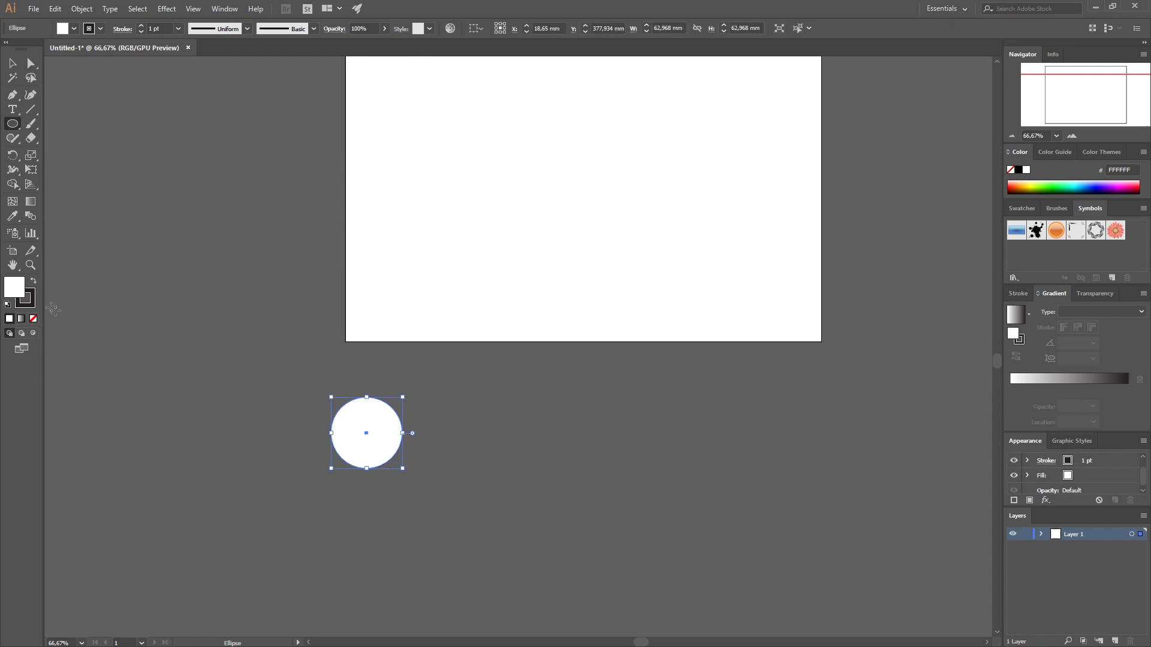
- Remove the circle's stroke and fill it with a radial gradient
click(32, 295)
click(34, 318)
click(15, 288)
click(21, 319)
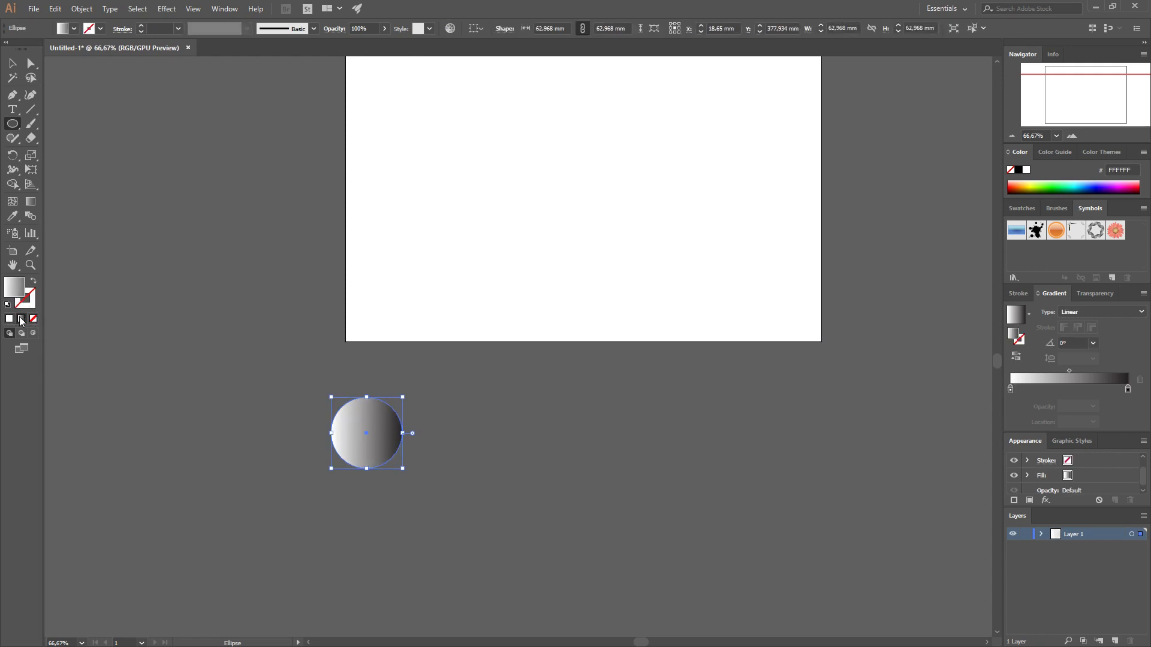
click(1127, 311)
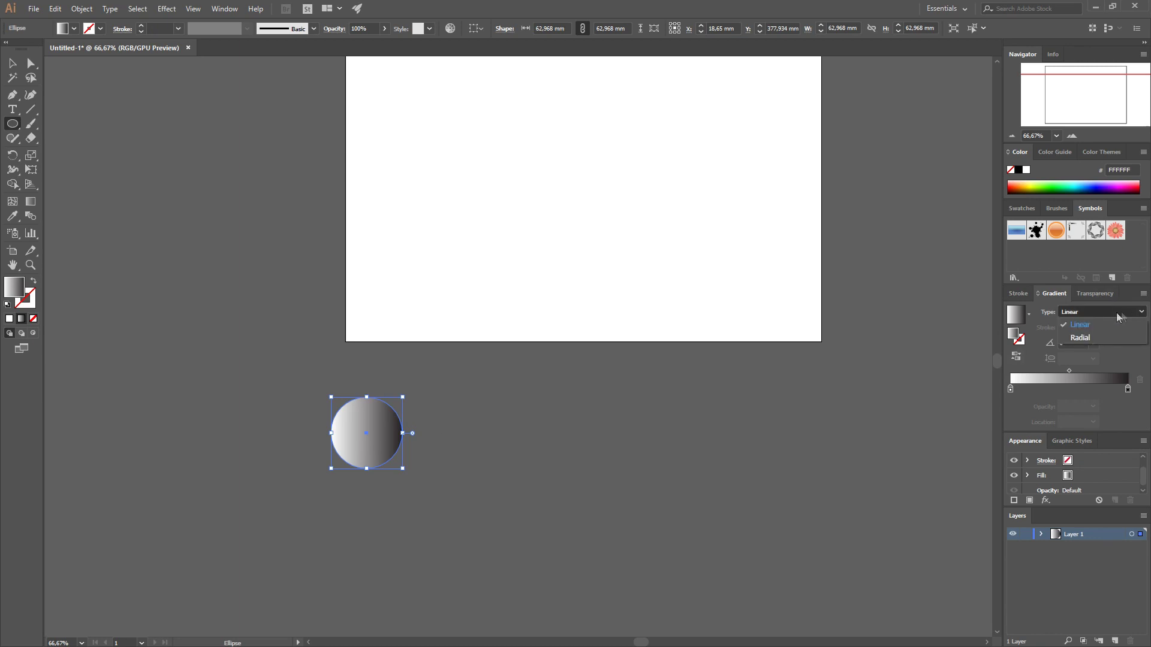
click(1109, 337)
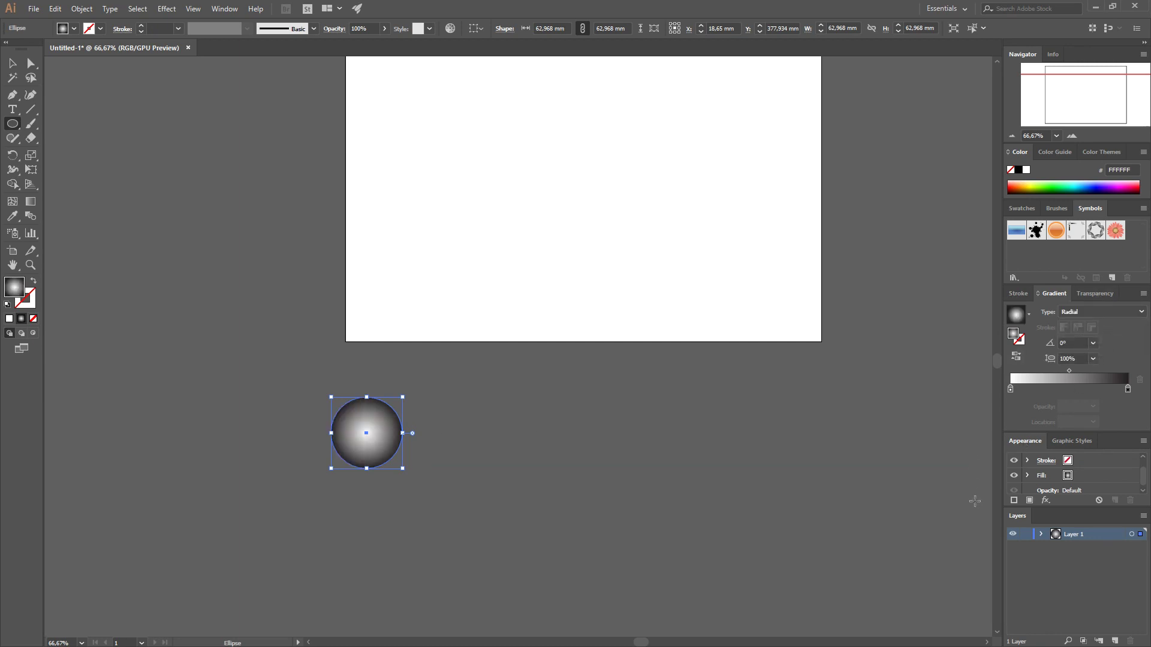
- Switch the gradient's first stop to RGB and color it dark green, about 006A03
double_click(1011, 390)
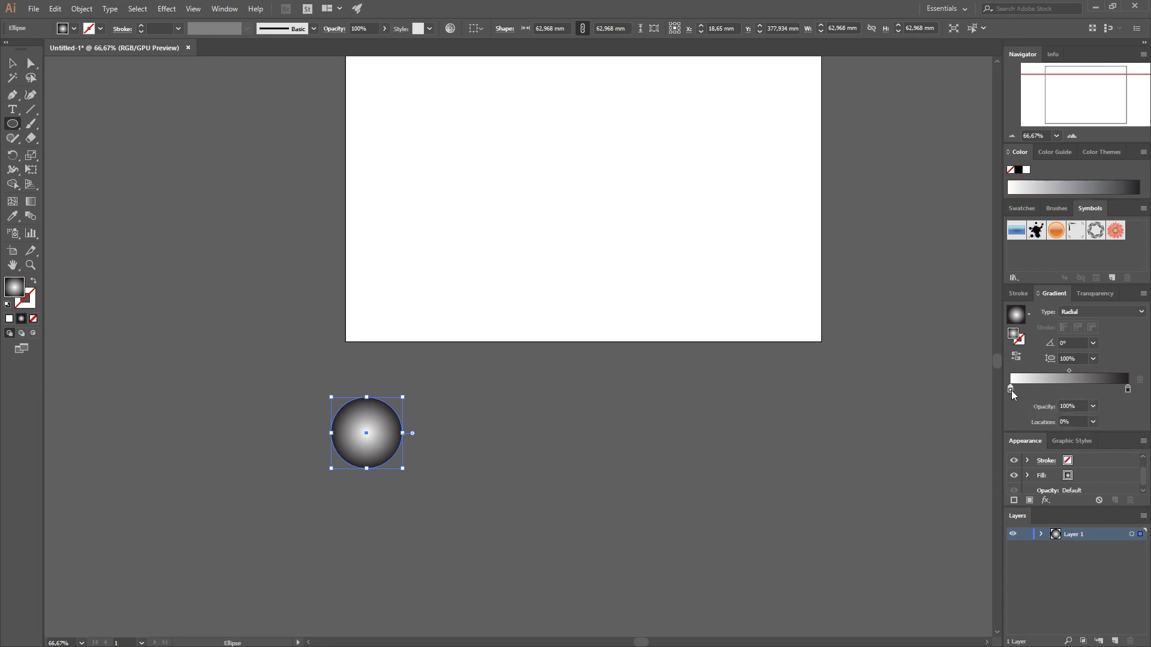
click(1125, 401)
click(1073, 418)
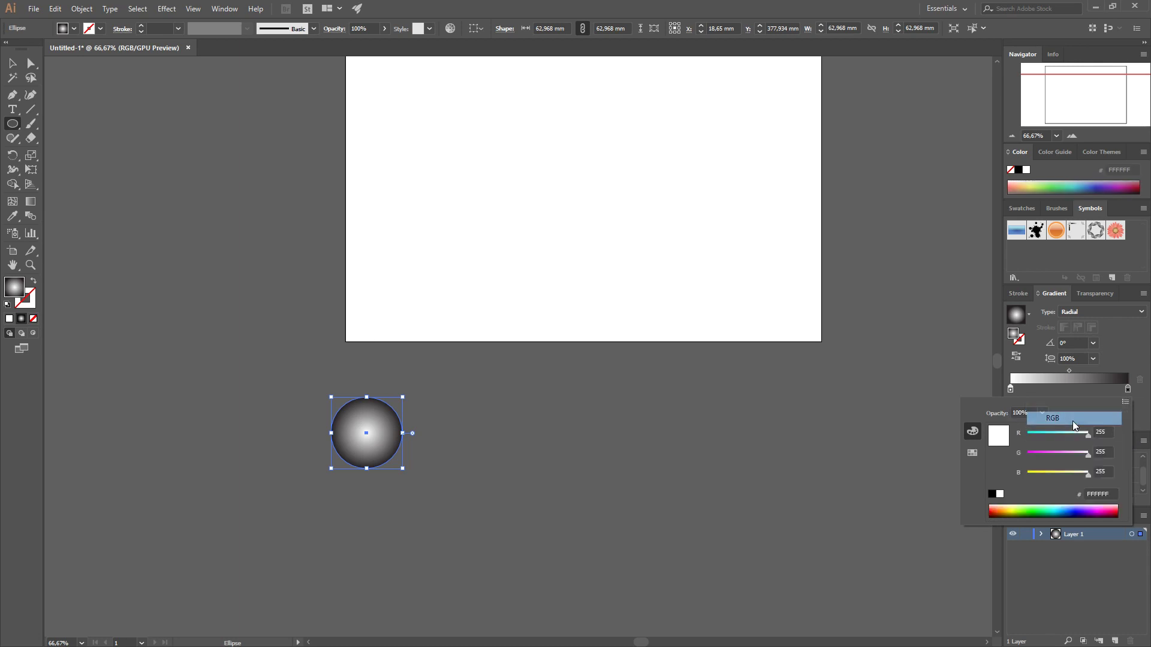
click(1036, 510)
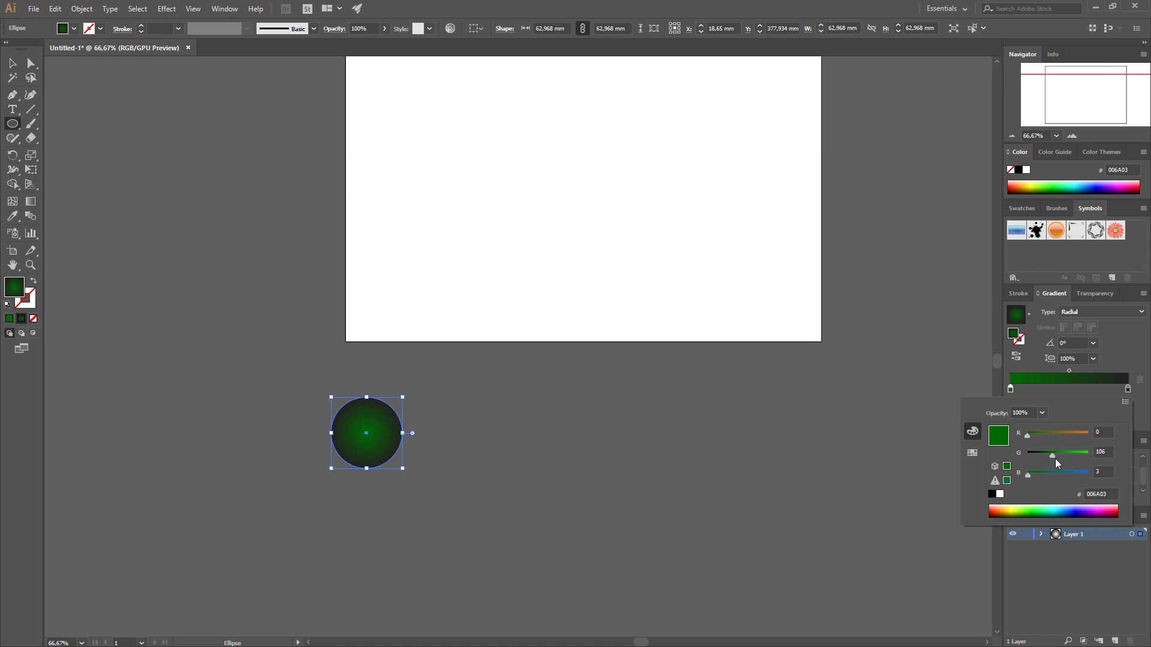
drag(1052, 456, 1051, 457)
- Switch the gradient's end stop to RGB and color it light green, 74FF55
click(1127, 389)
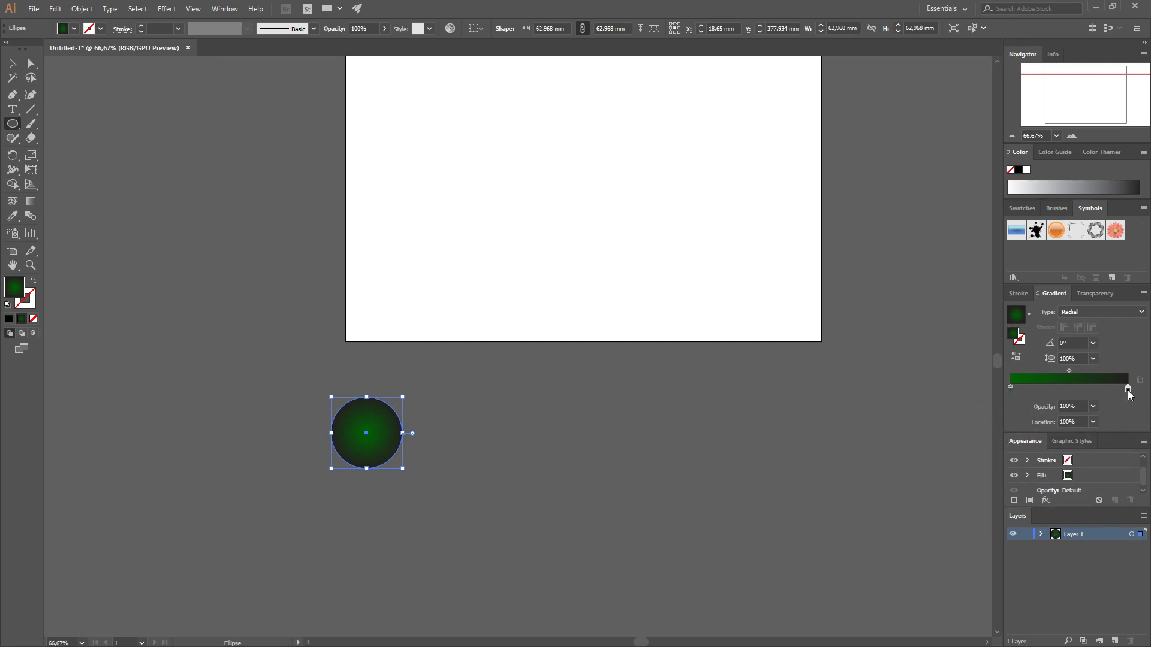
double_click(1128, 390)
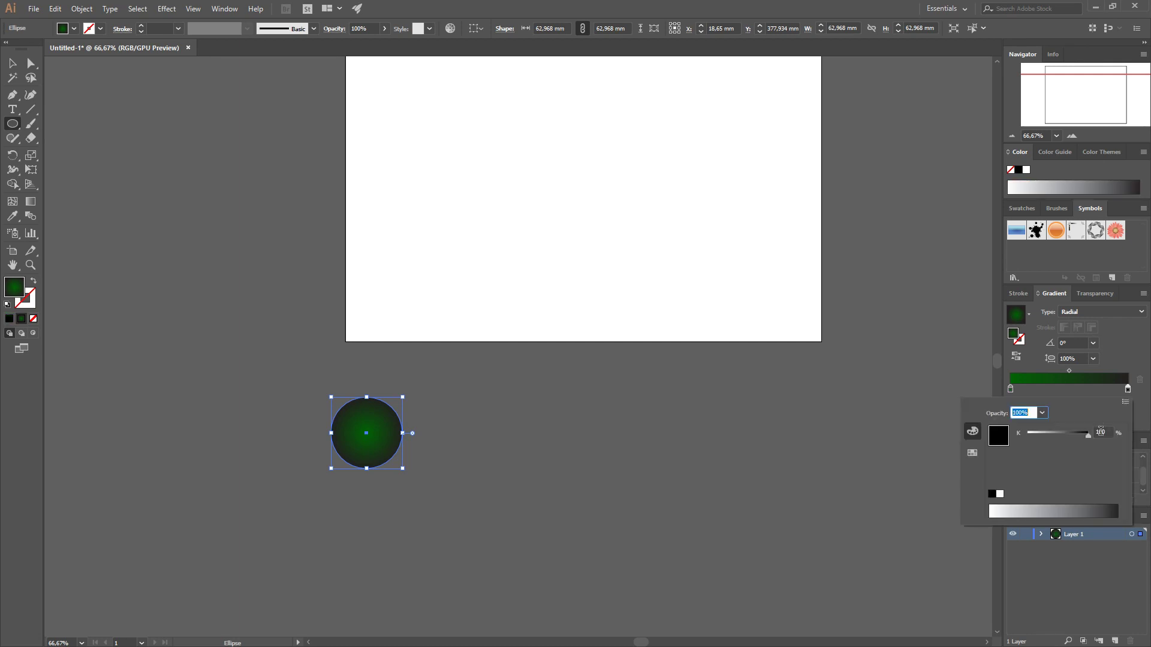
click(1125, 402)
click(1083, 417)
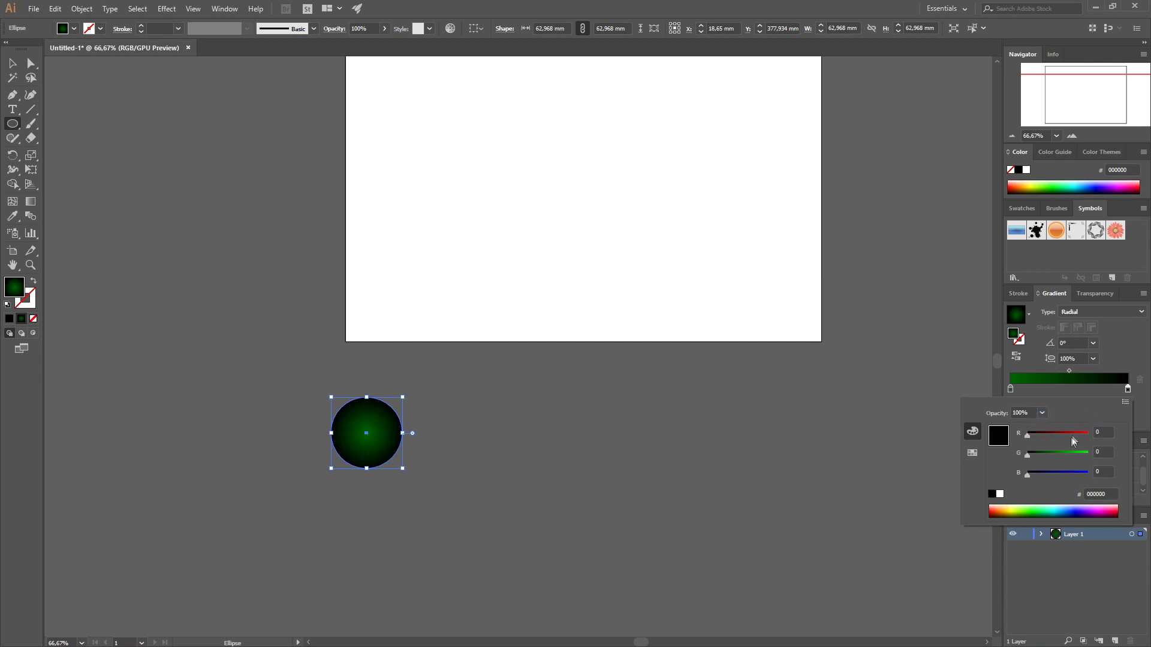
click(1028, 508)
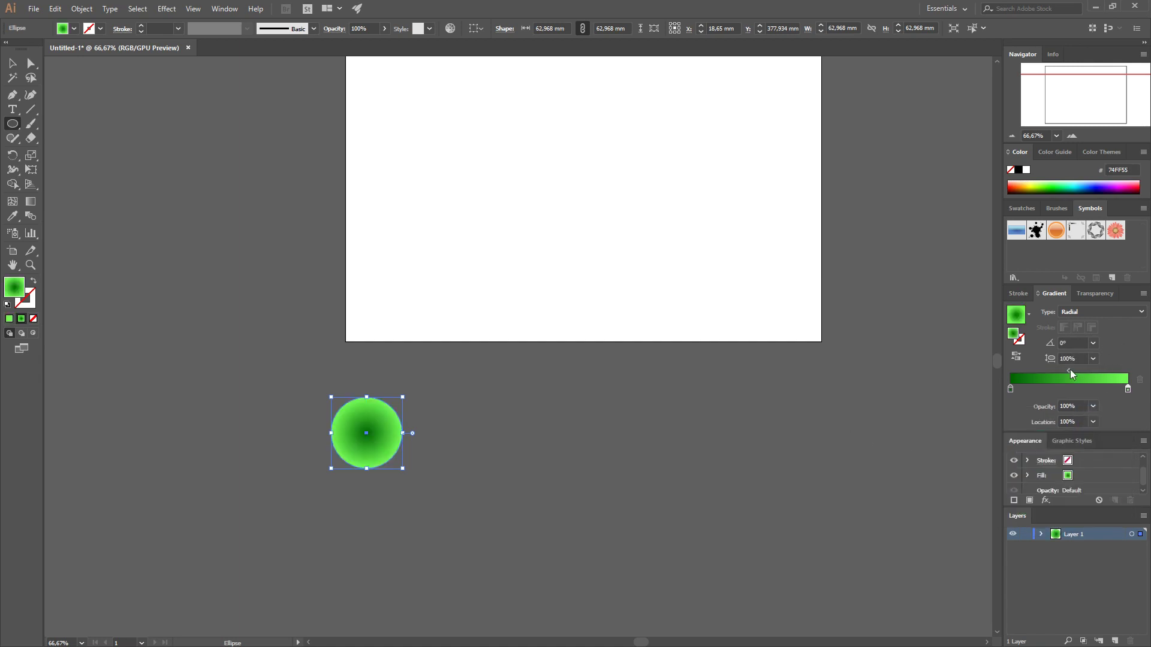
- Add a medium green stop to the circle's radial gradient at about 60% location
mouse_move(1069, 371)
mouse_down()
mouse_move(1106, 375)
mouse_move(1074, 371)
mouse_up()
click(1083, 387)
drag(1084, 389, 1093, 392)
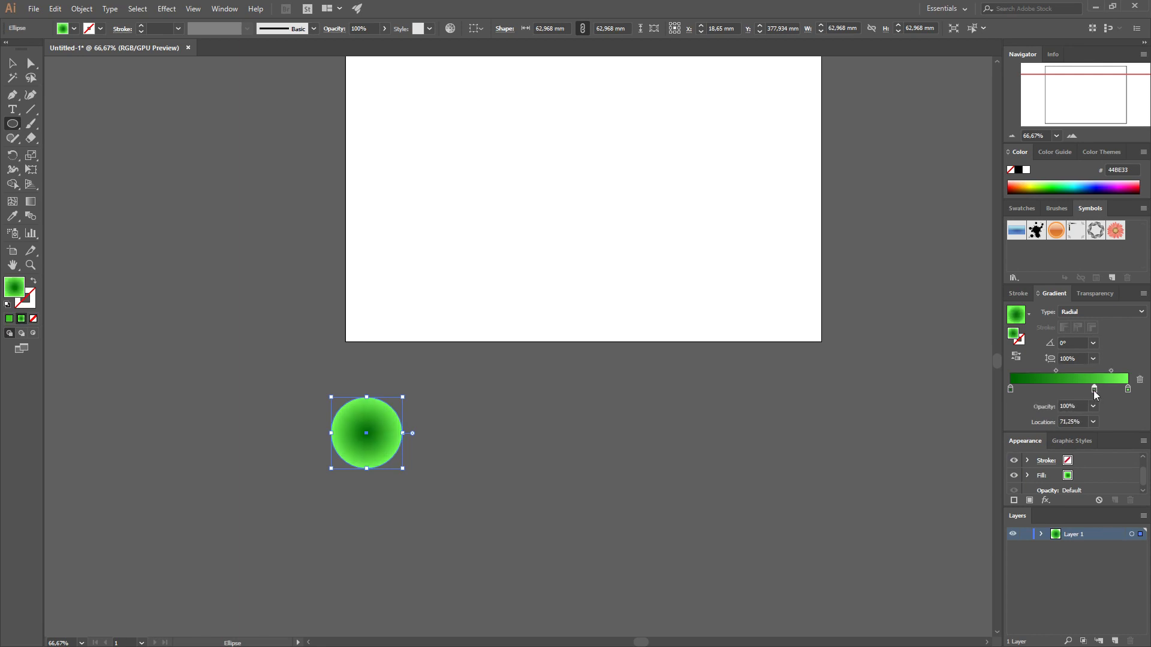
double_click(1094, 390)
drag(1072, 456, 1067, 461)
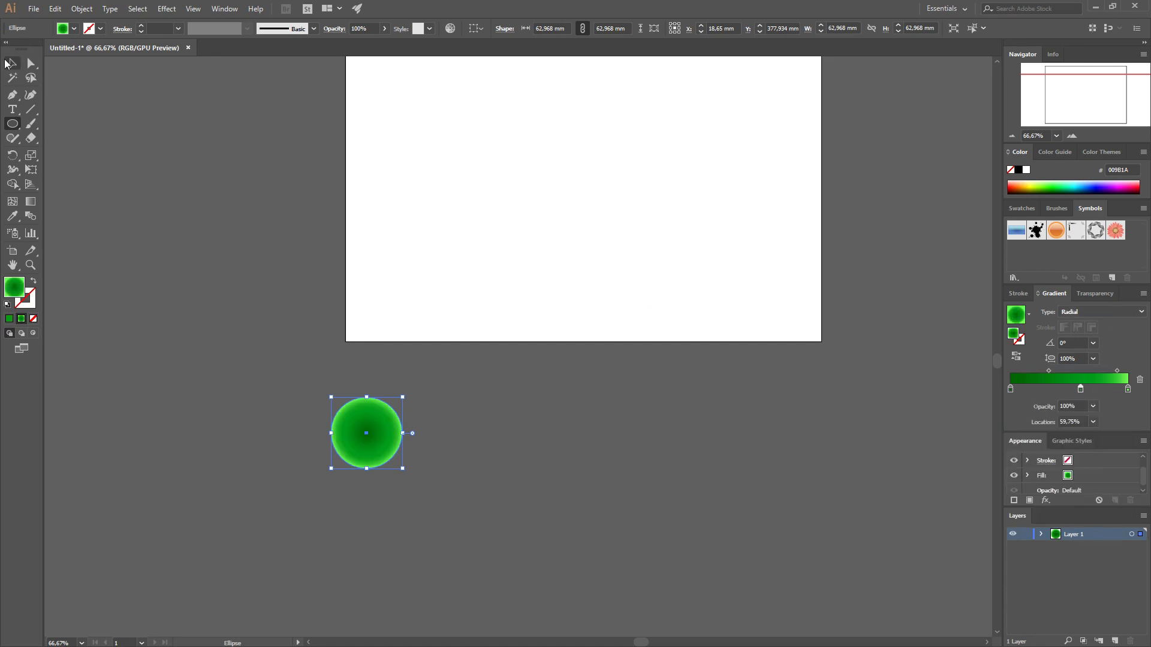
- Place a copy of the green circle about 331 mm to its right at the same height
key(ctrl+minus)
drag(526, 246, 358, 326)
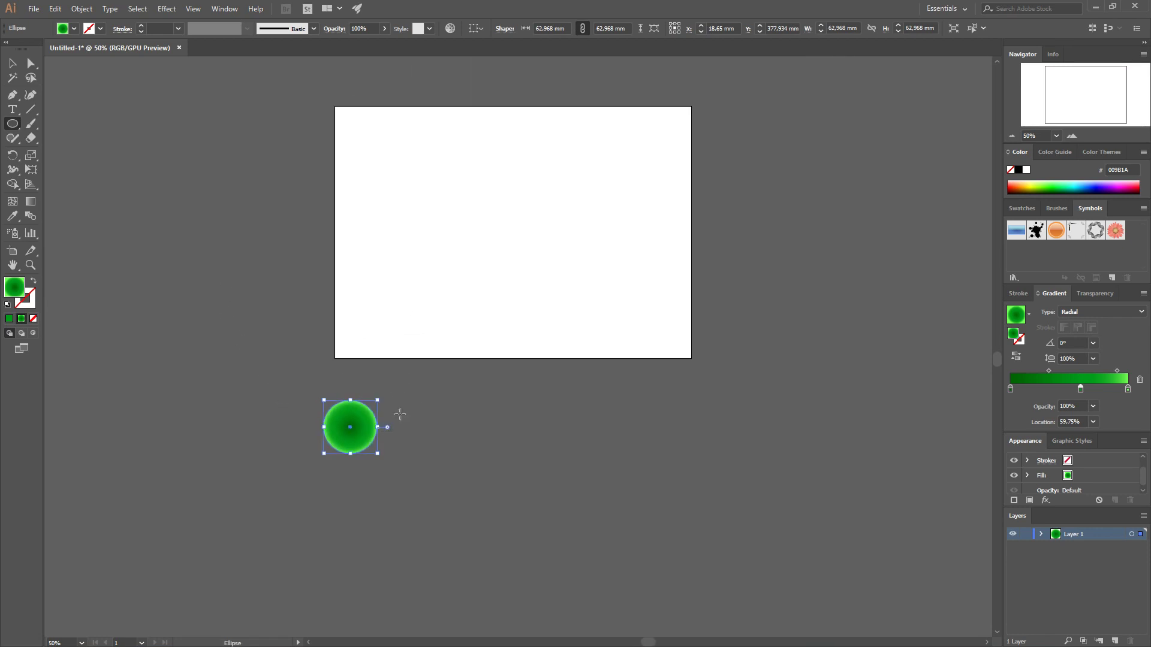
click(12, 64)
drag(368, 421, 641, 438)
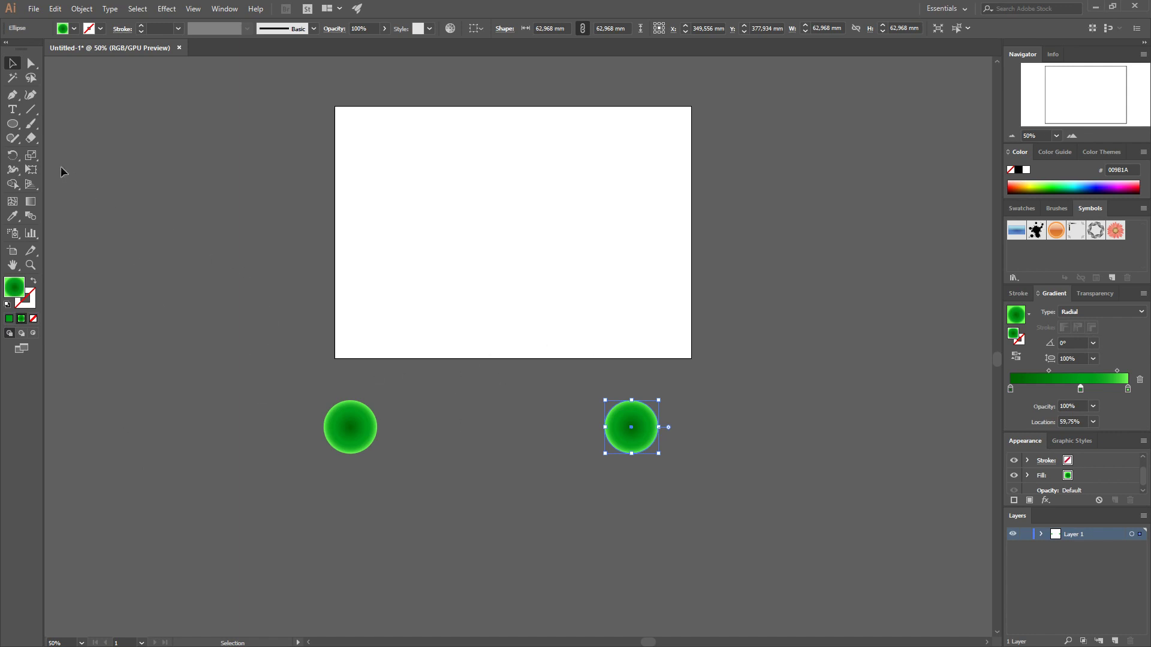
- Try blending the two green circles with the Blend tool and undo it
click(216, 295)
click(31, 216)
click(345, 412)
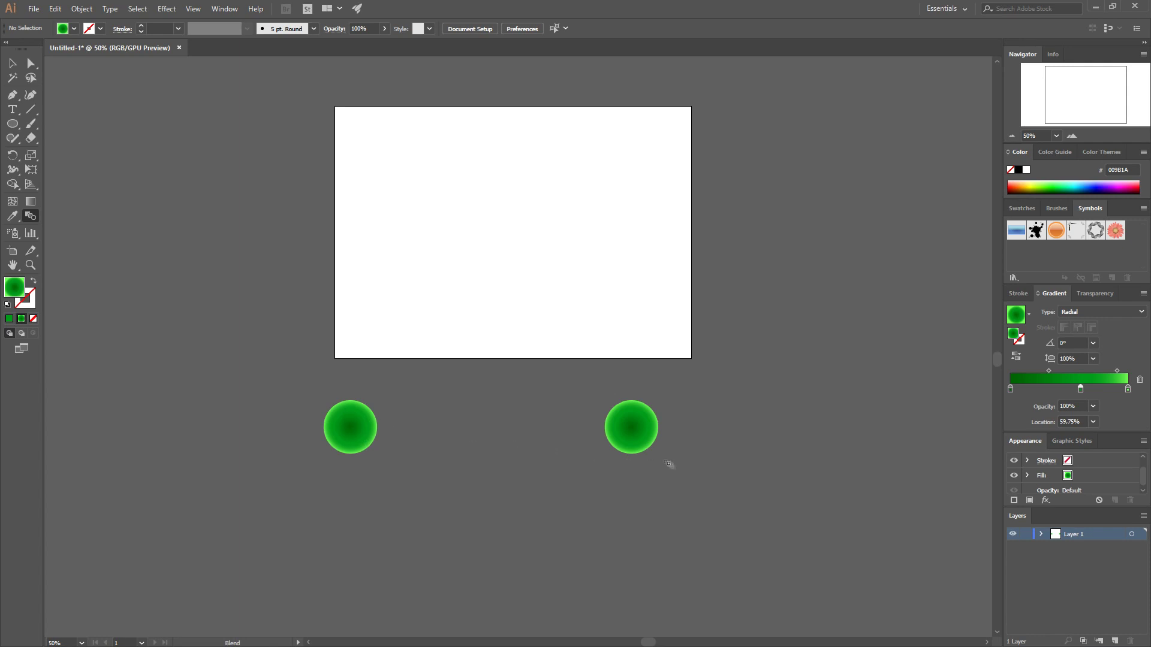
click(629, 426)
key(v)
key(ctrl+z)
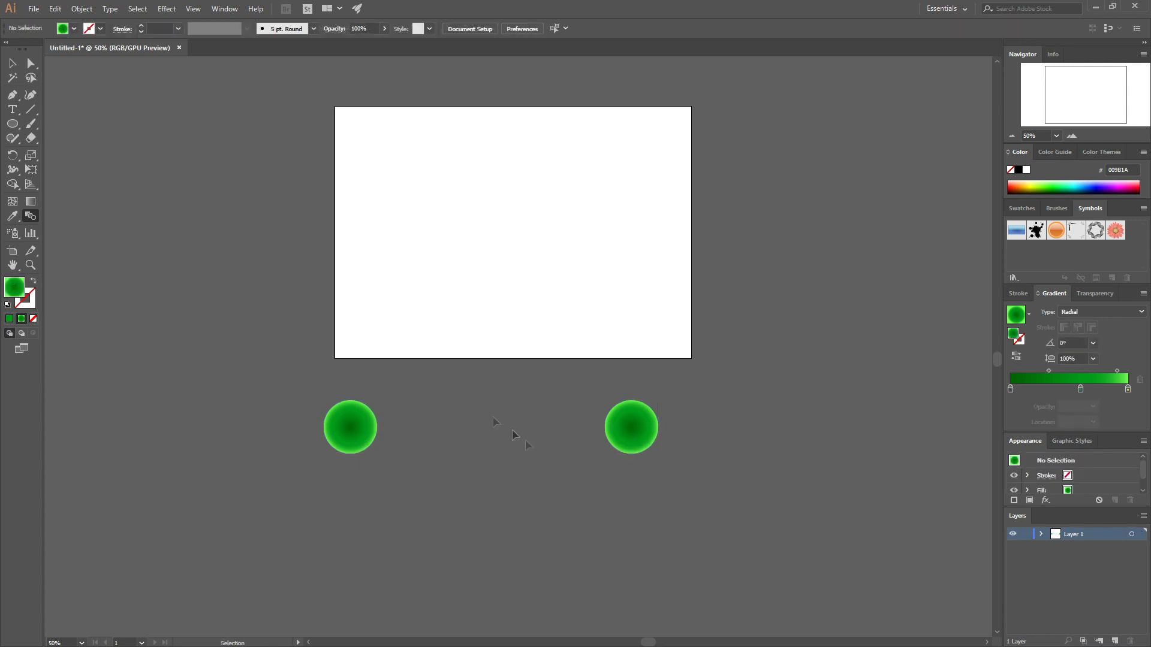
- Make a blend between the two green circles and expand the contents of Layer 1
click(12, 63)
drag(290, 362, 660, 499)
click(82, 8)
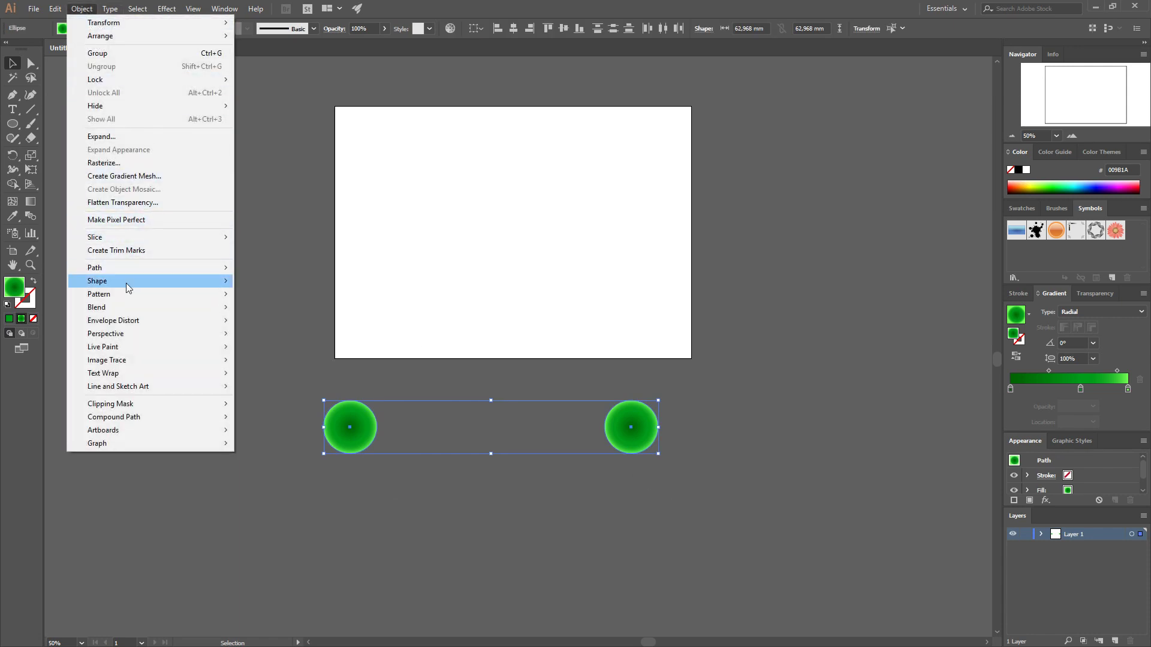
mouse_move(129, 307)
click(285, 310)
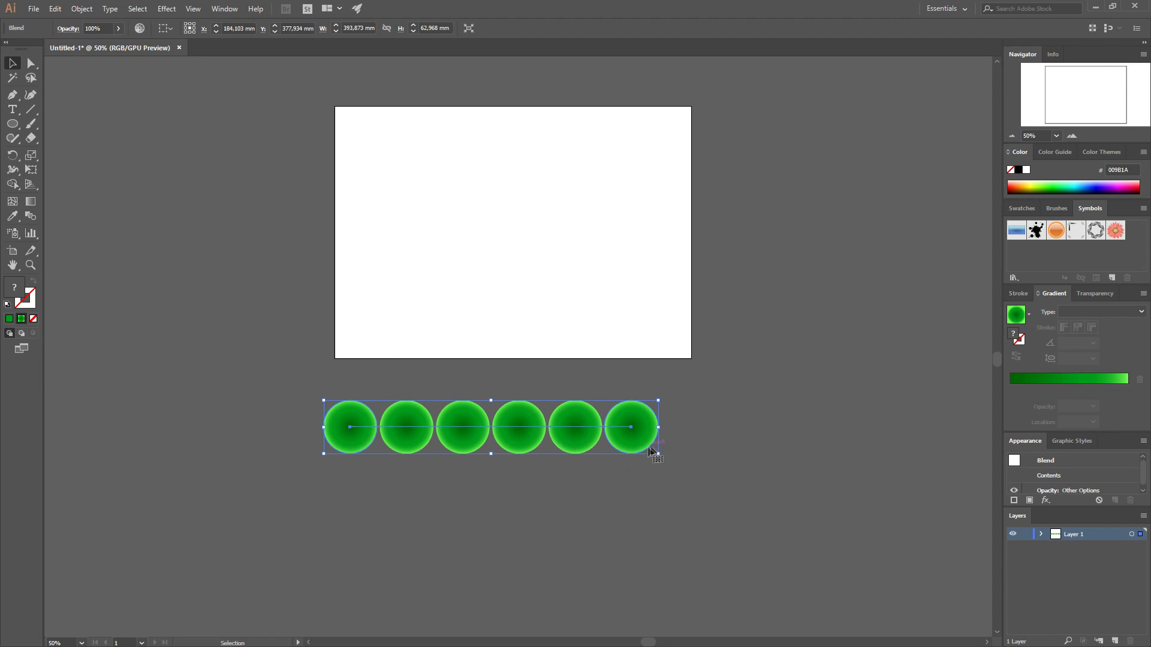
click(1042, 534)
- Change the blend's spacing to Specified Distance with the preview turned on
double_click(31, 216)
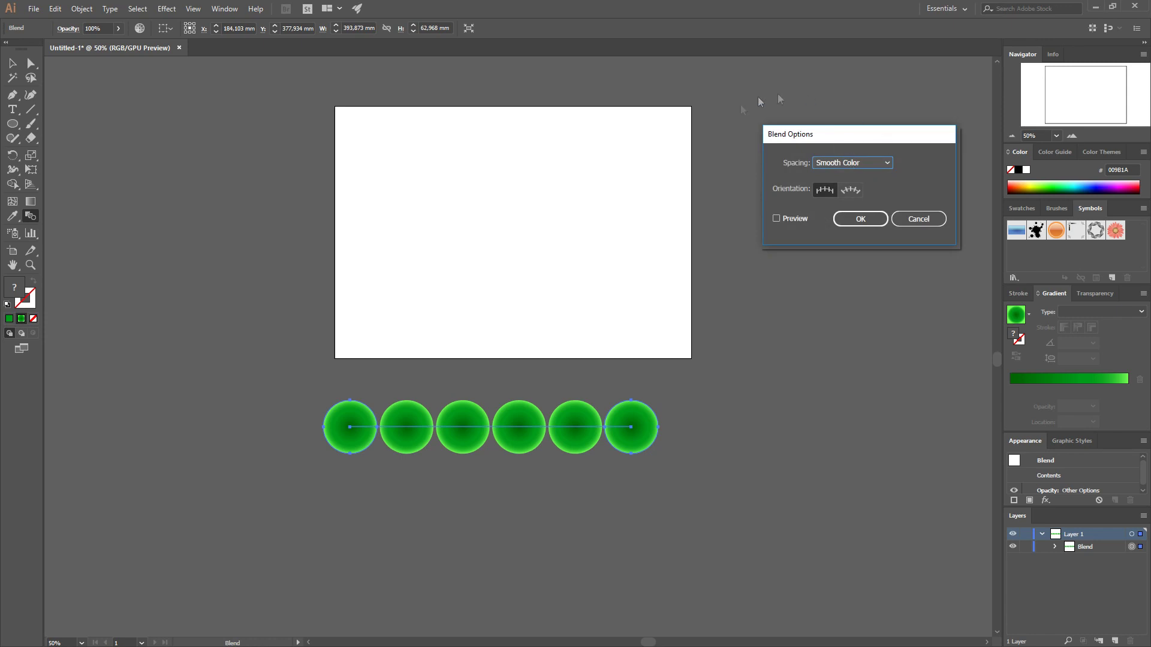
click(940, 218)
click(83, 10)
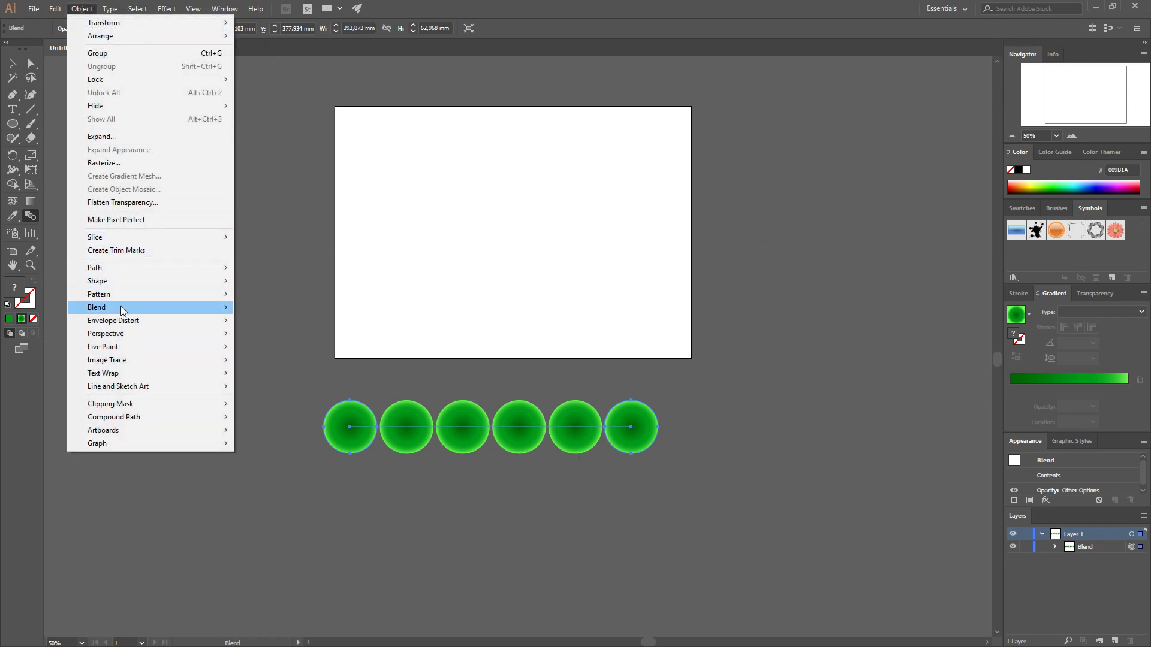
click(110, 8)
mouse_move(82, 9)
mouse_move(120, 307)
click(307, 338)
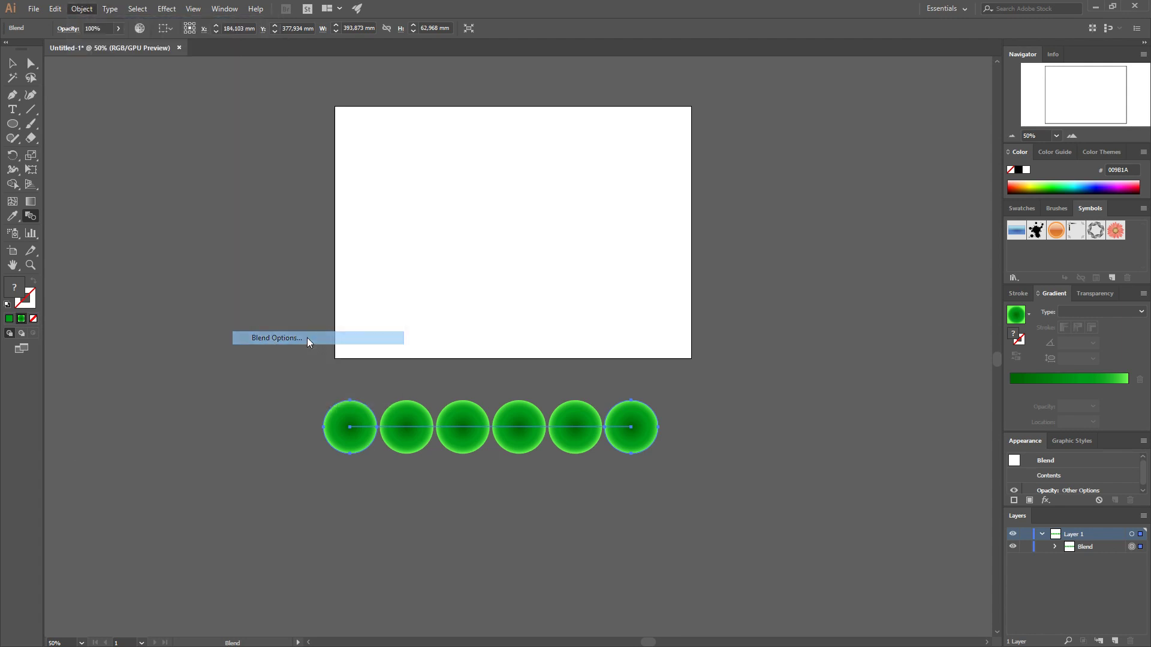
click(775, 219)
click(850, 164)
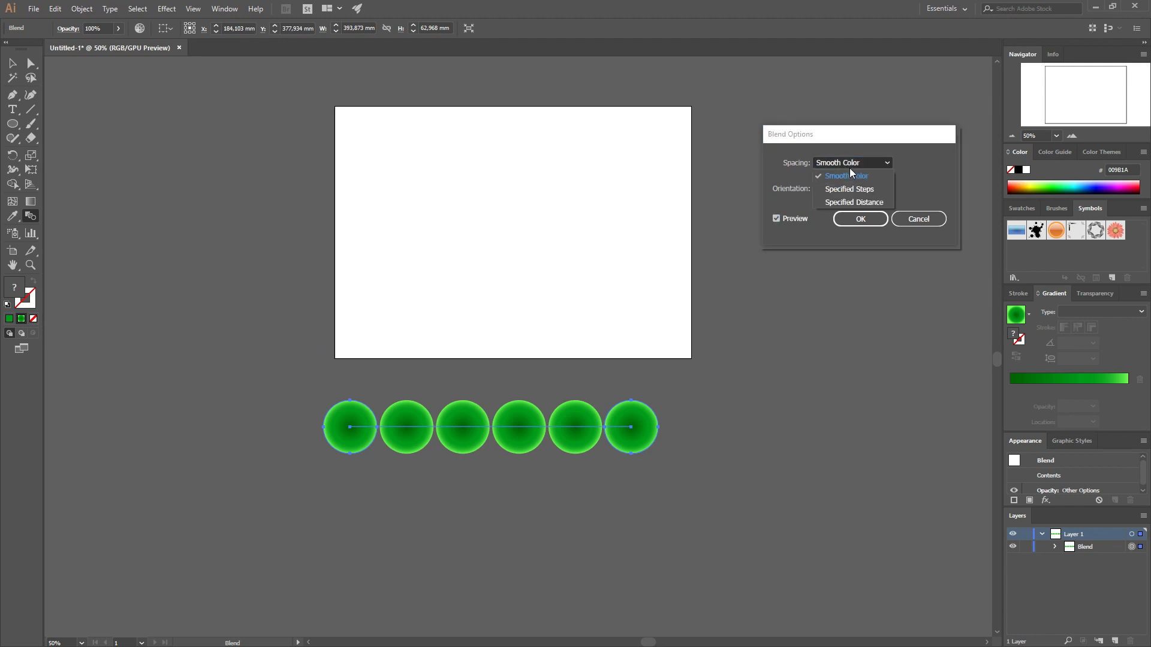
click(855, 203)
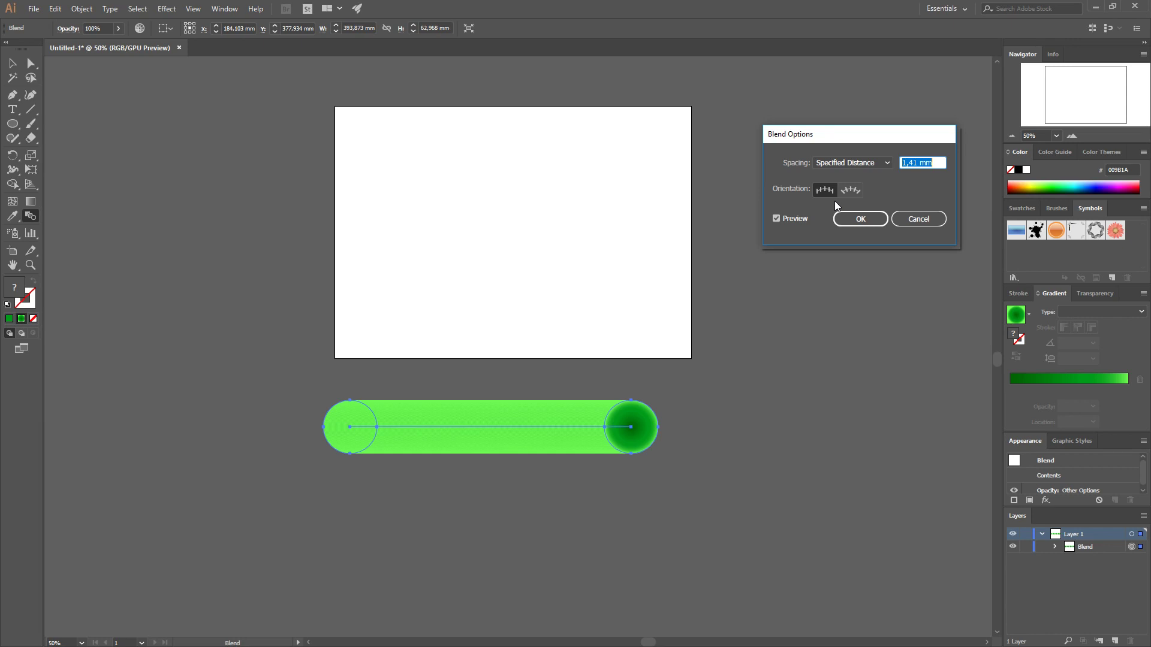
- Set the blend's specified distance to 5 mm and refresh the preview
text(5)
click(775, 219)
click(776, 218)
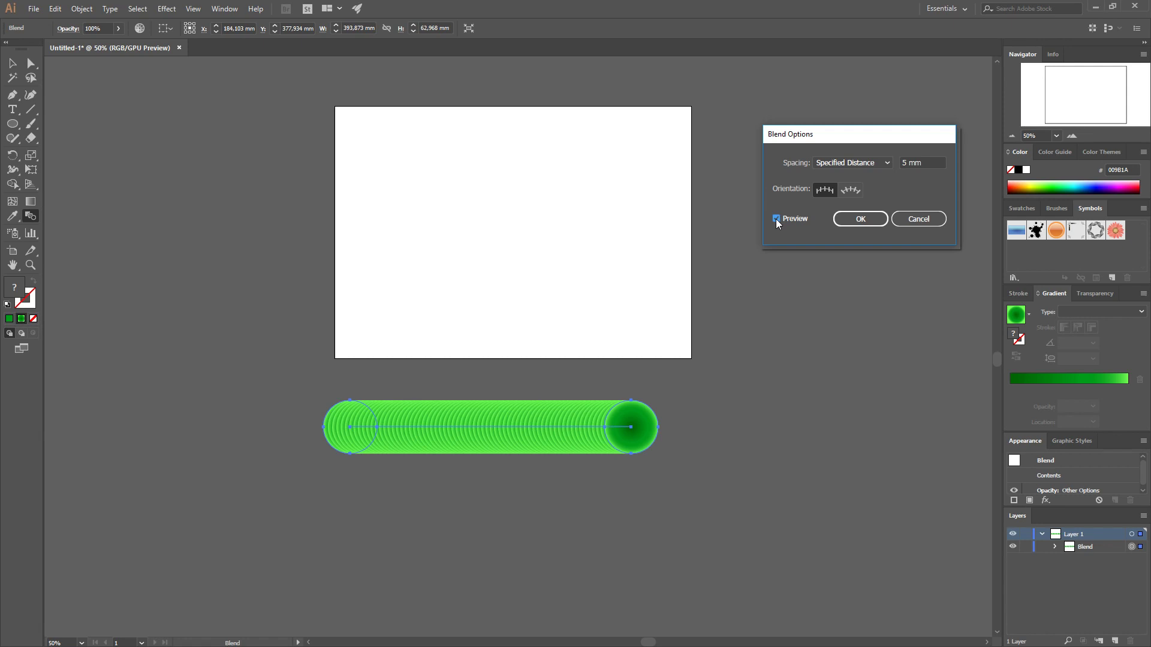
- Set the blend's specified distance to 6 mm, refresh the preview and apply the blend options
double_click(909, 164)
text(6mm)
click(777, 219)
click(776, 219)
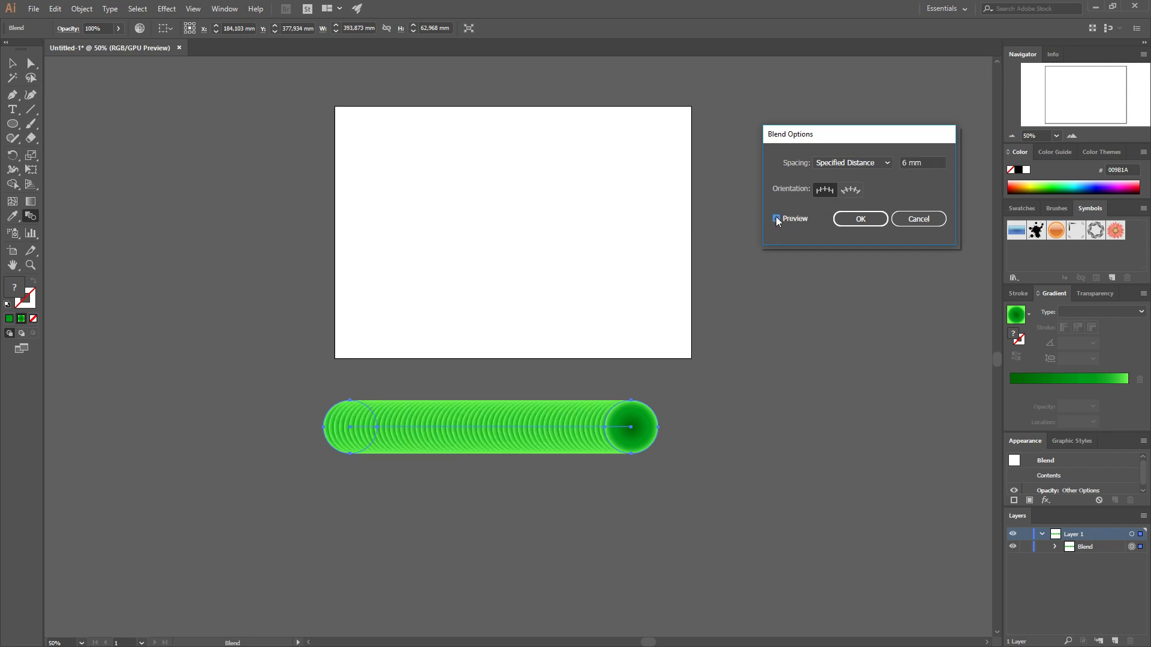
click(861, 219)
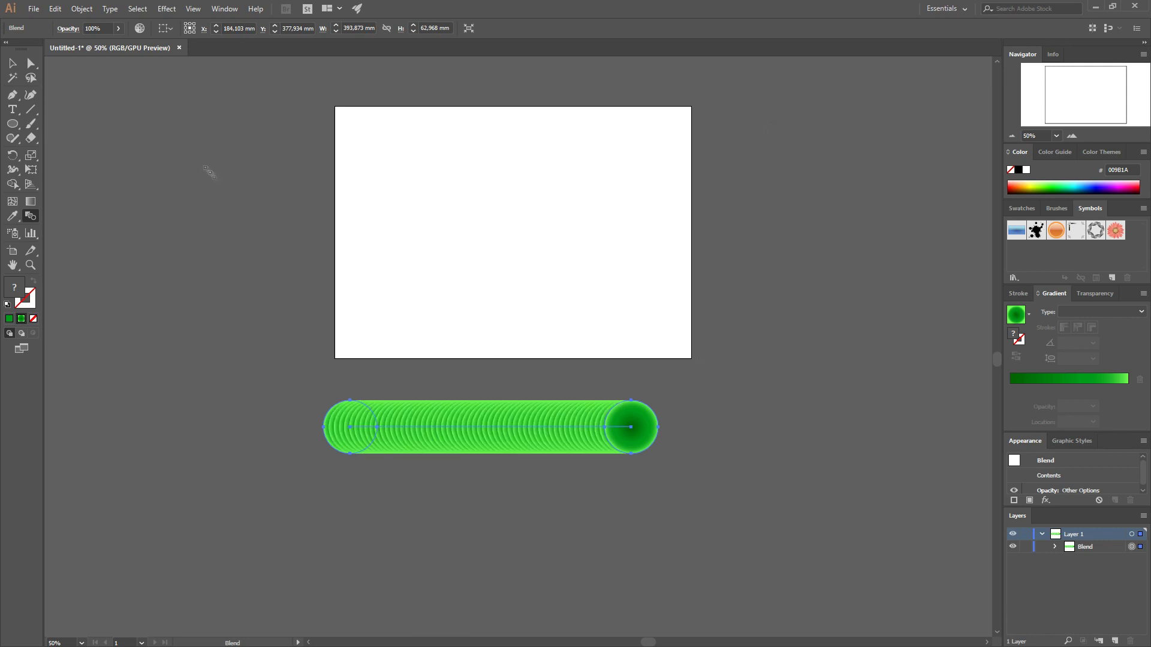
- Draw a wavy four-point path with the Pen tool along the artboard's bottom, extending past both of its sides
click(11, 98)
click(307, 352)
drag(433, 345, 493, 355)
drag(577, 353, 624, 360)
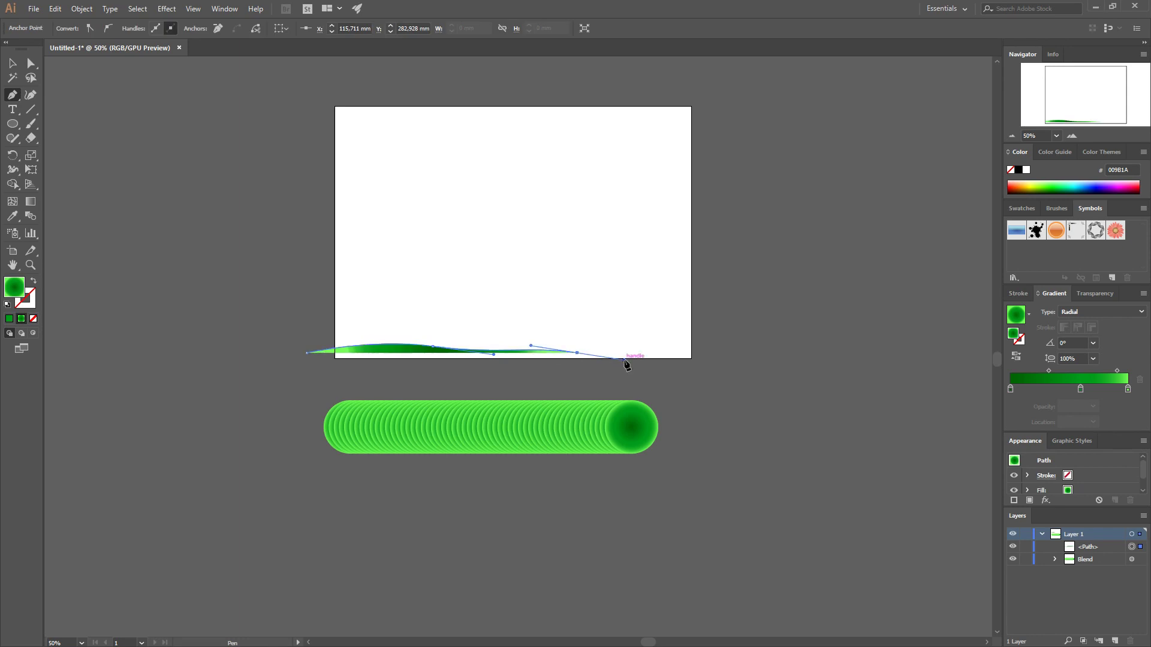
drag(719, 335, 758, 338)
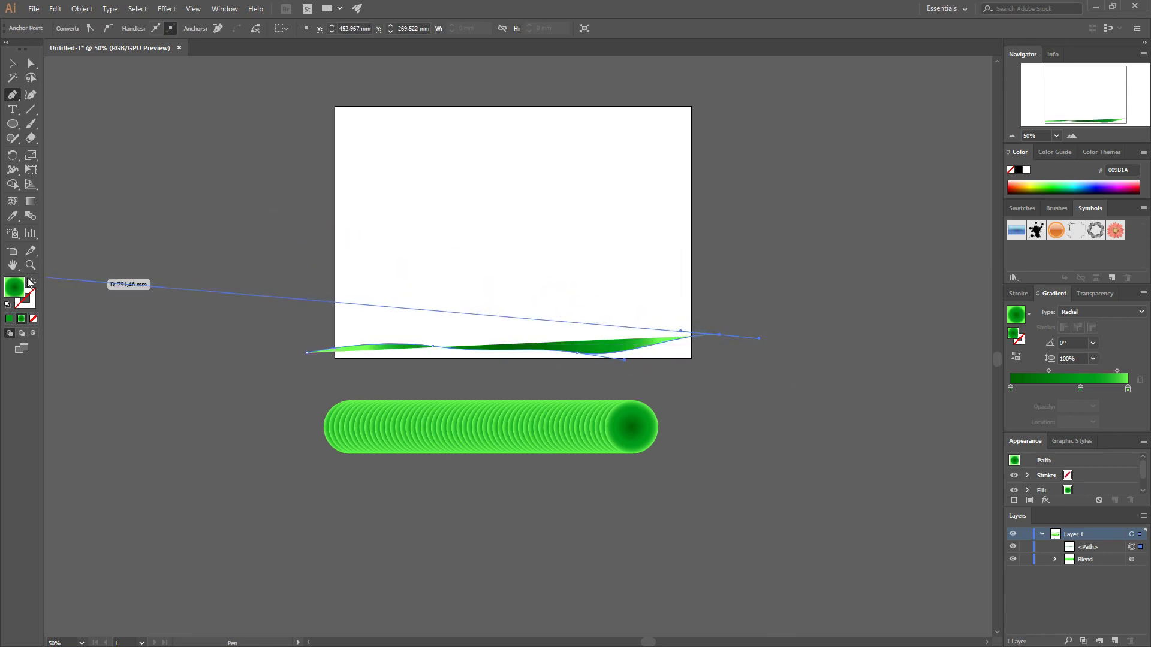
- Swap the wavy path's fill and stroke so it has no fill and a green gradient stroke
click(34, 280)
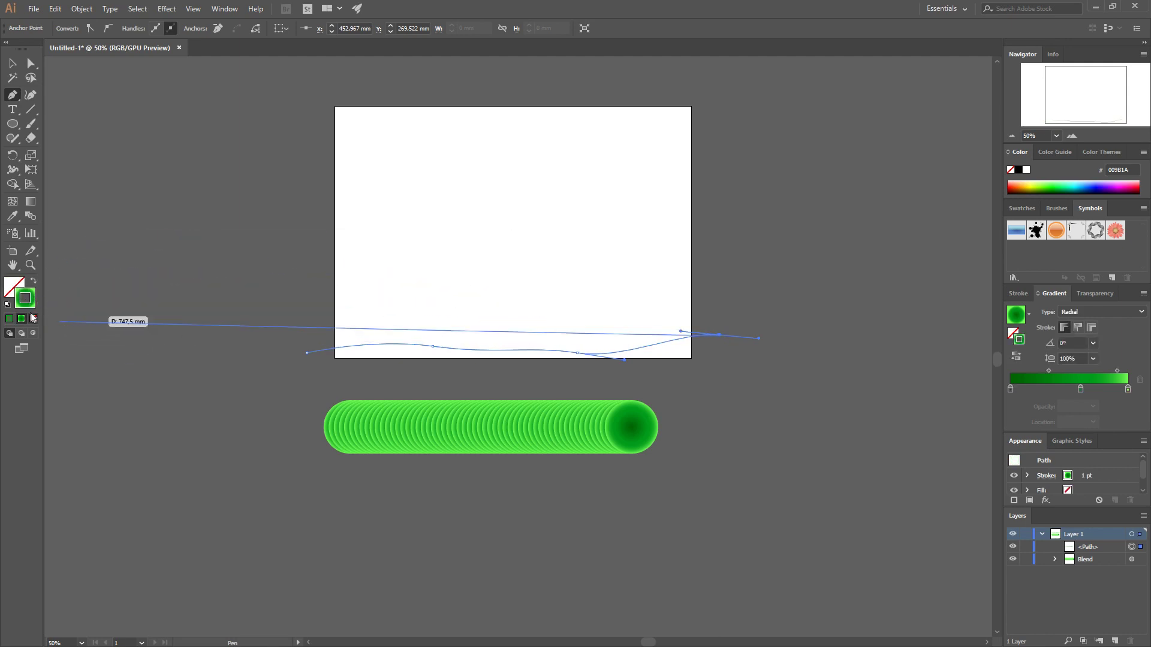
key(v)
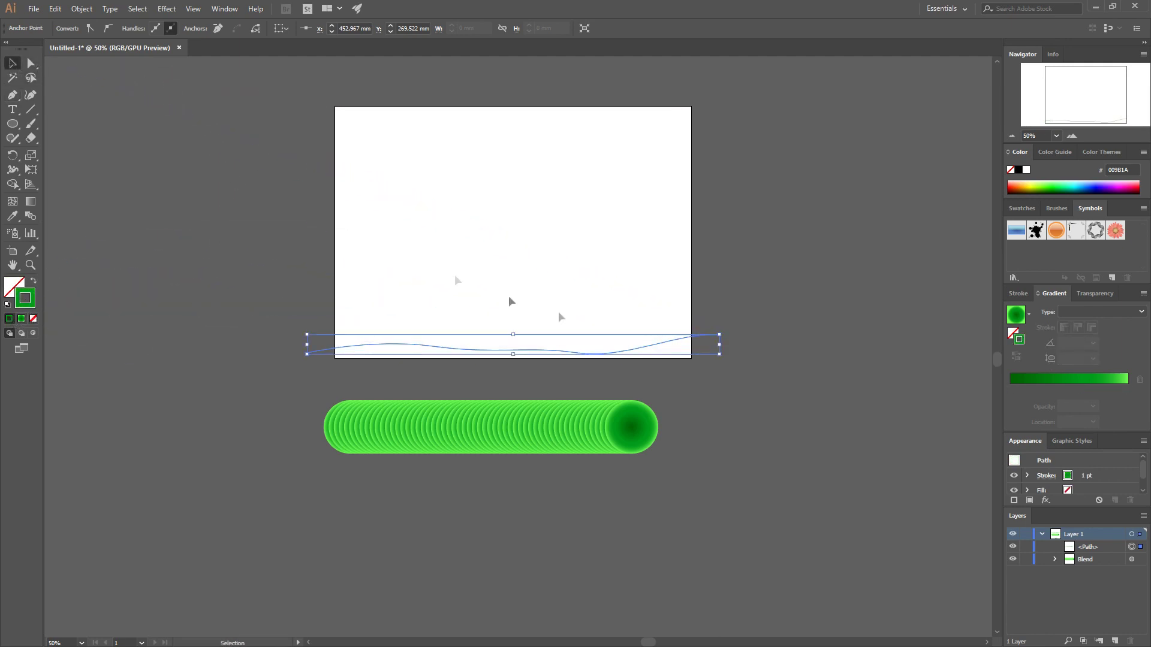
key(a)
key(v)
- Select the circle blend together with the wavy path and replace the blend's spine with that path
click(354, 413)
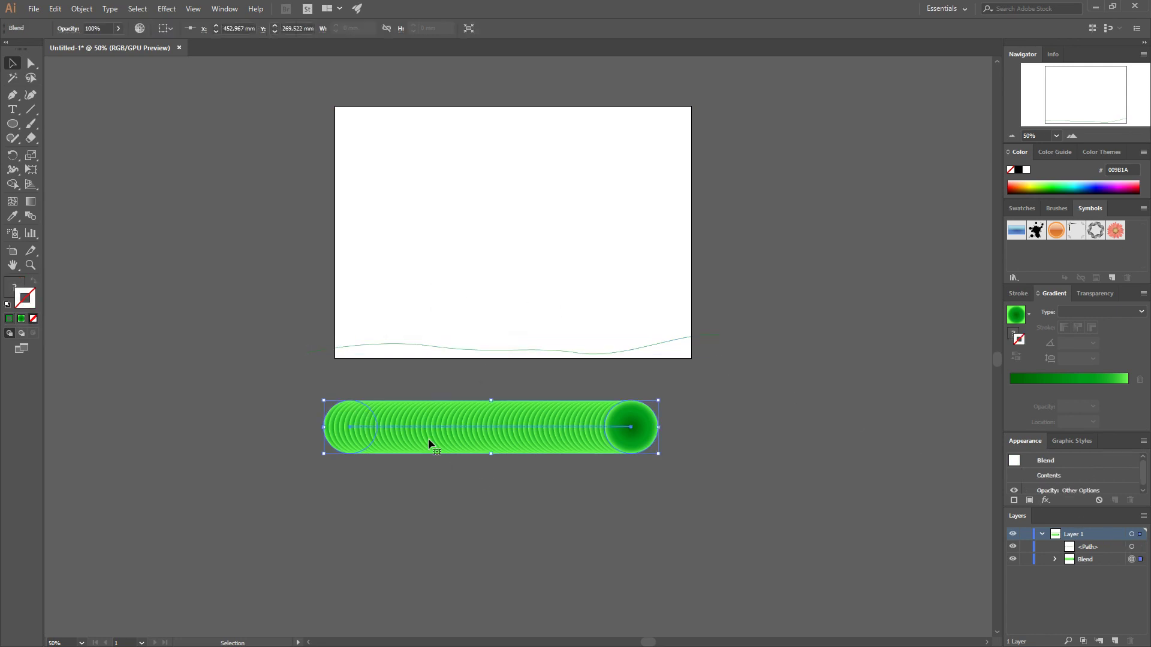
shift+click(430, 347)
click(82, 9)
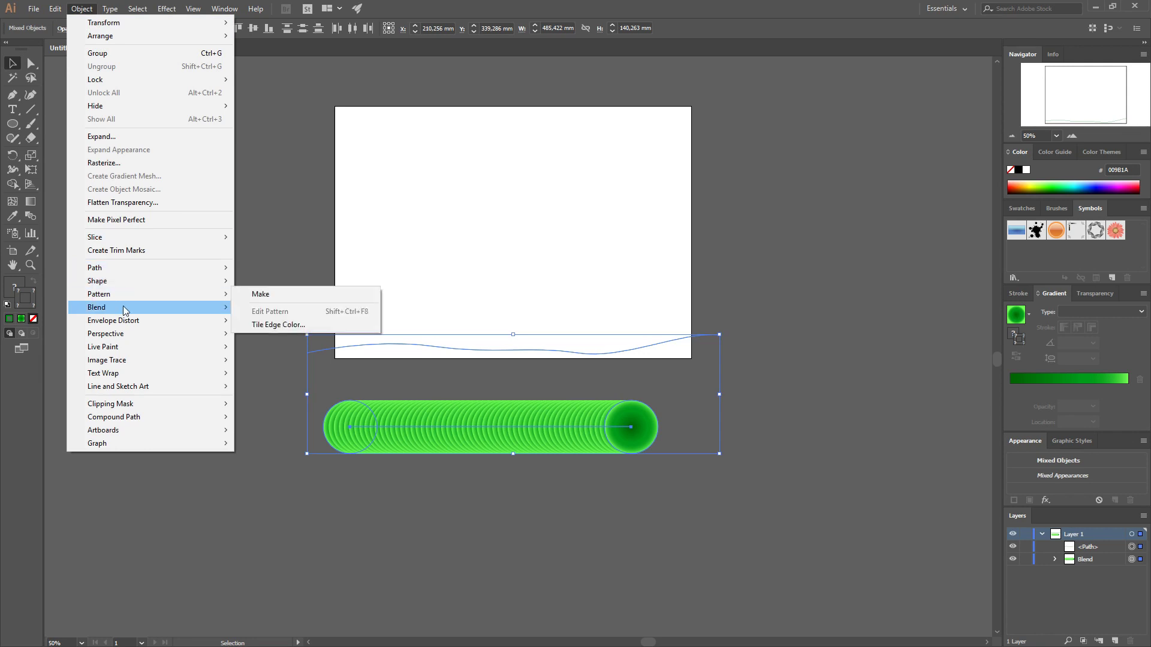
mouse_move(217, 316)
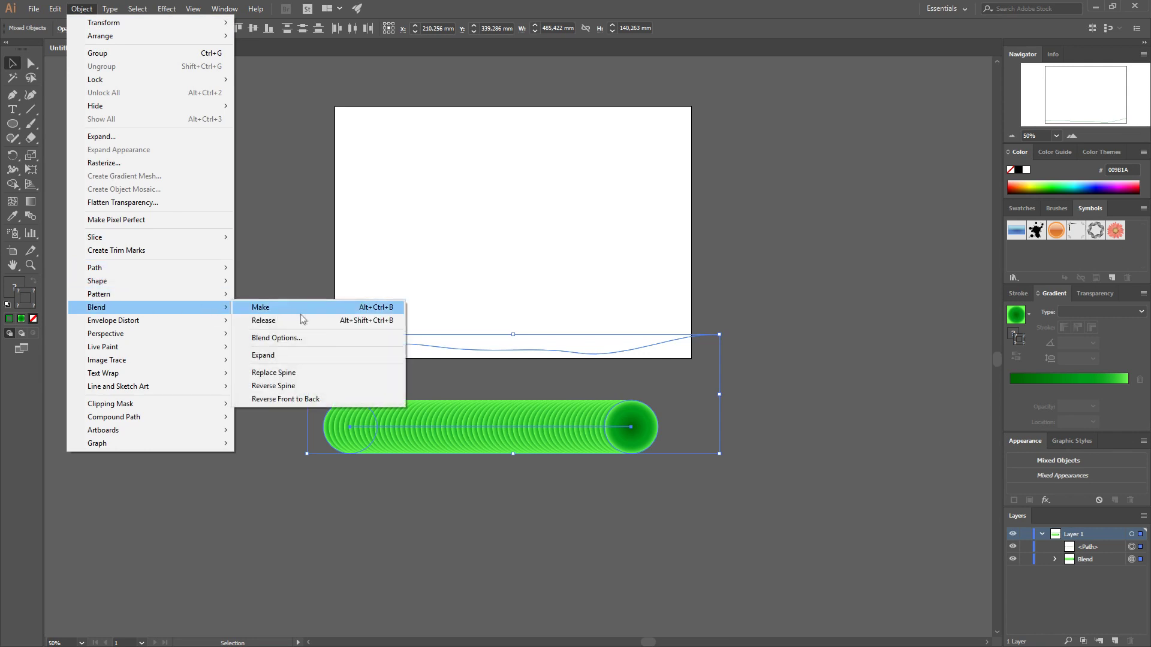
click(303, 373)
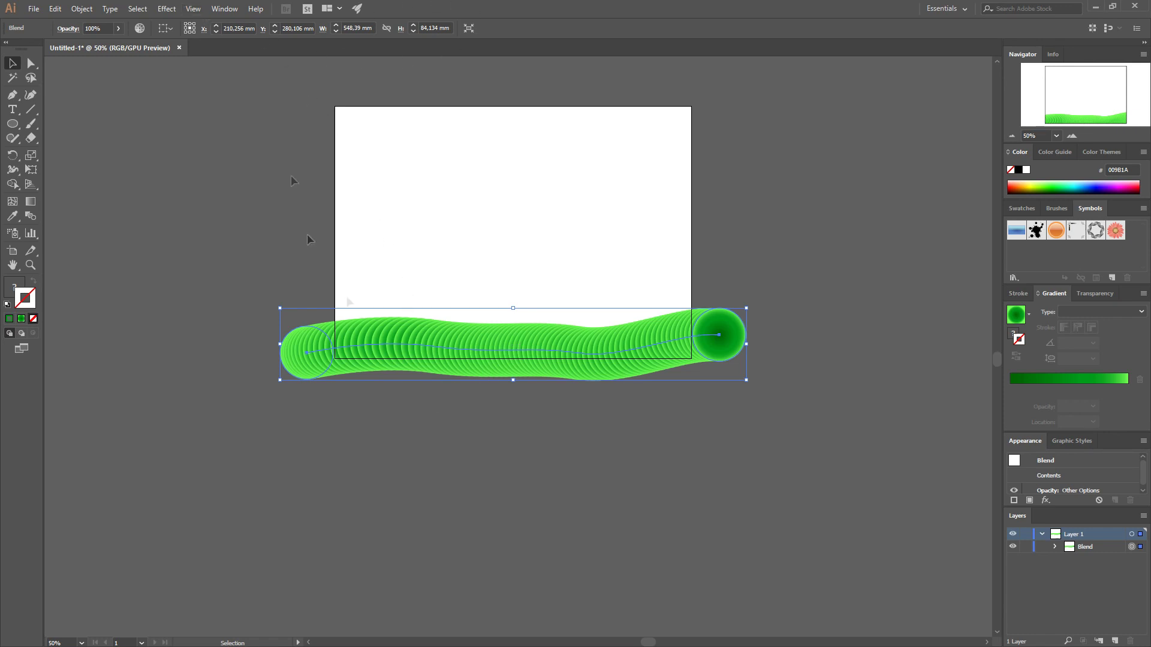
- Start a Roughen effect on the blend with smooth points, a detail of 90/in and the preview turned on
click(167, 9)
mouse_move(230, 108)
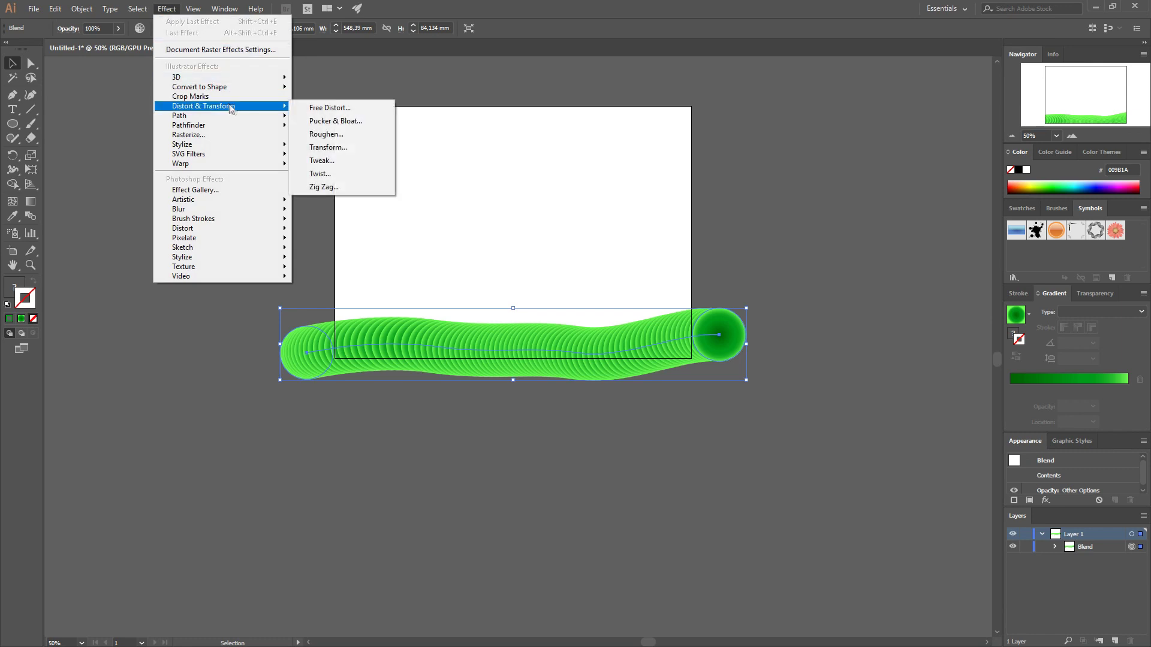
click(357, 132)
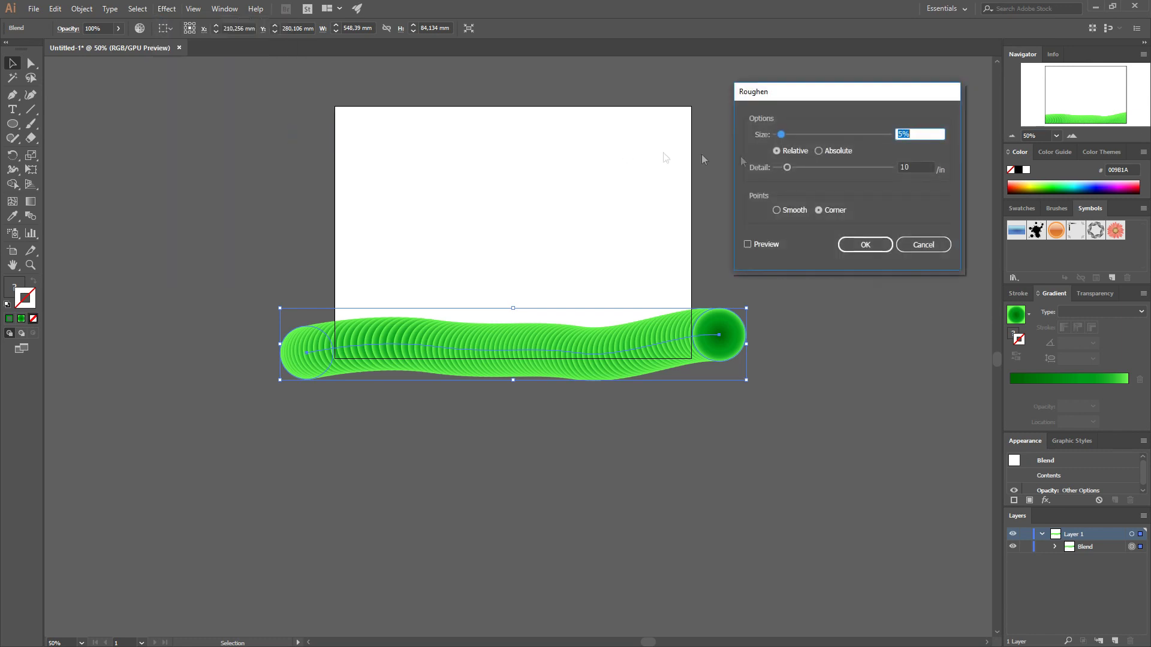
click(776, 210)
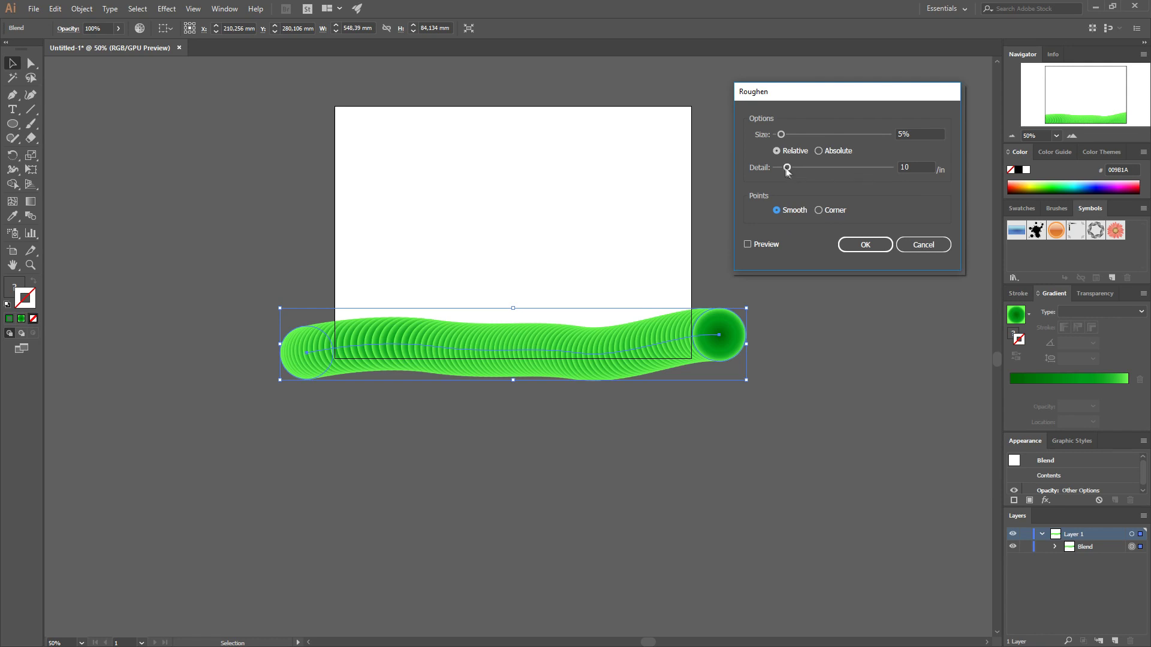
drag(787, 169, 859, 180)
click(748, 244)
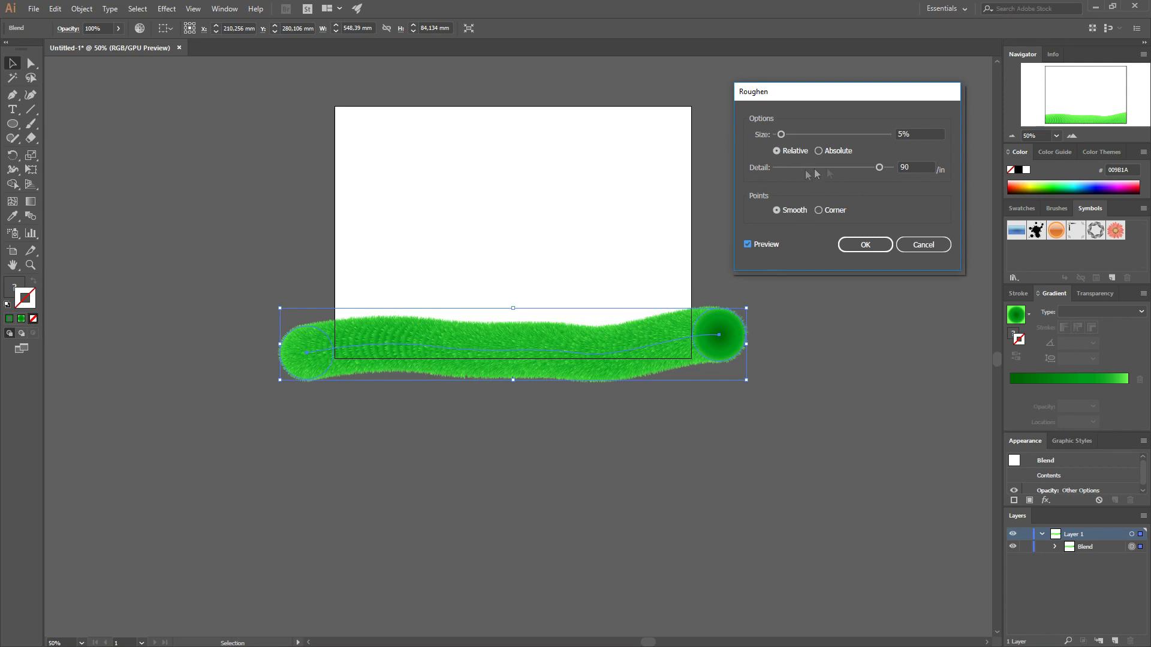
- Raise the Roughen detail to 100/in, try a size of 22%, return the size to 5% and apply the effect
drag(878, 168, 891, 168)
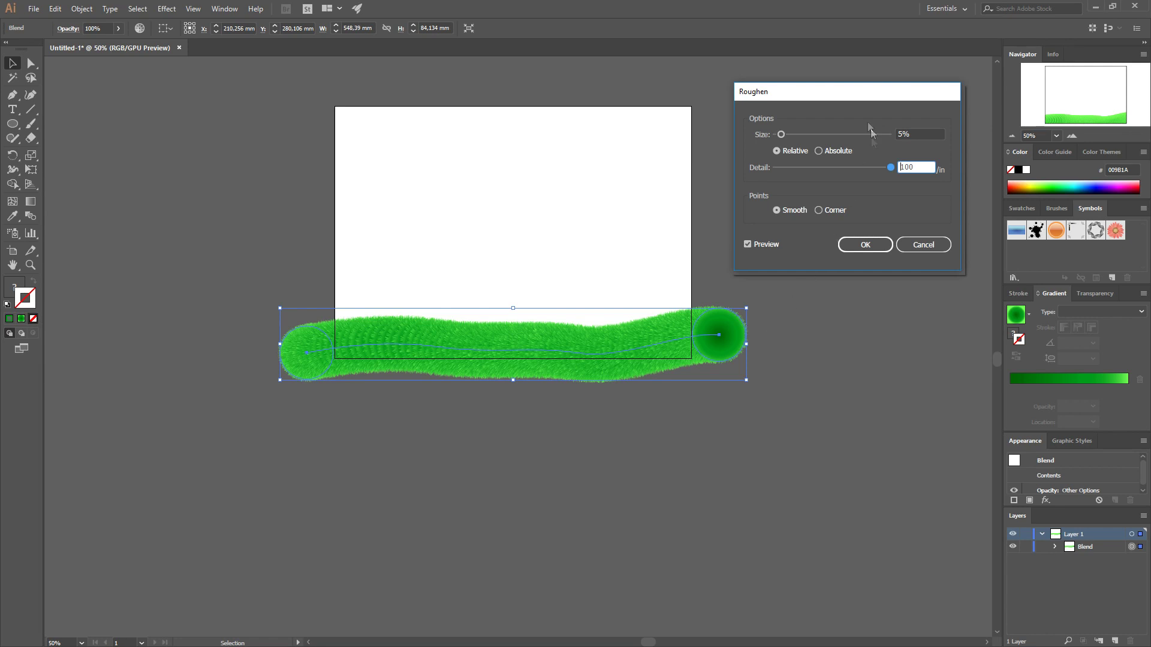
drag(779, 135, 825, 144)
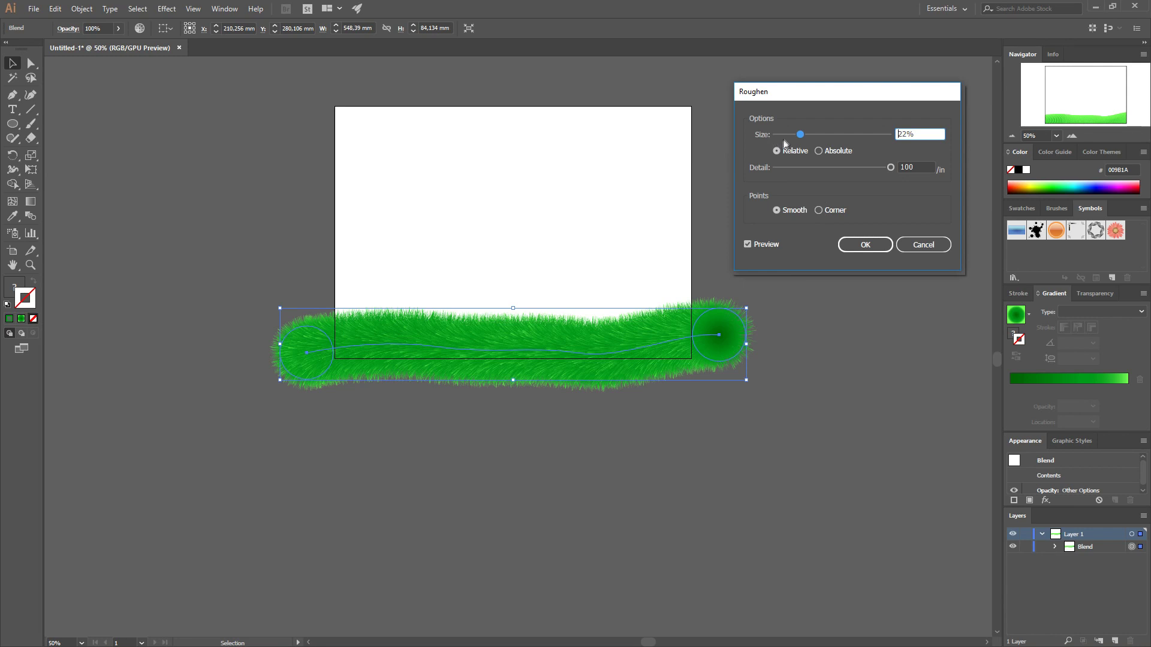
drag(787, 138, 779, 136)
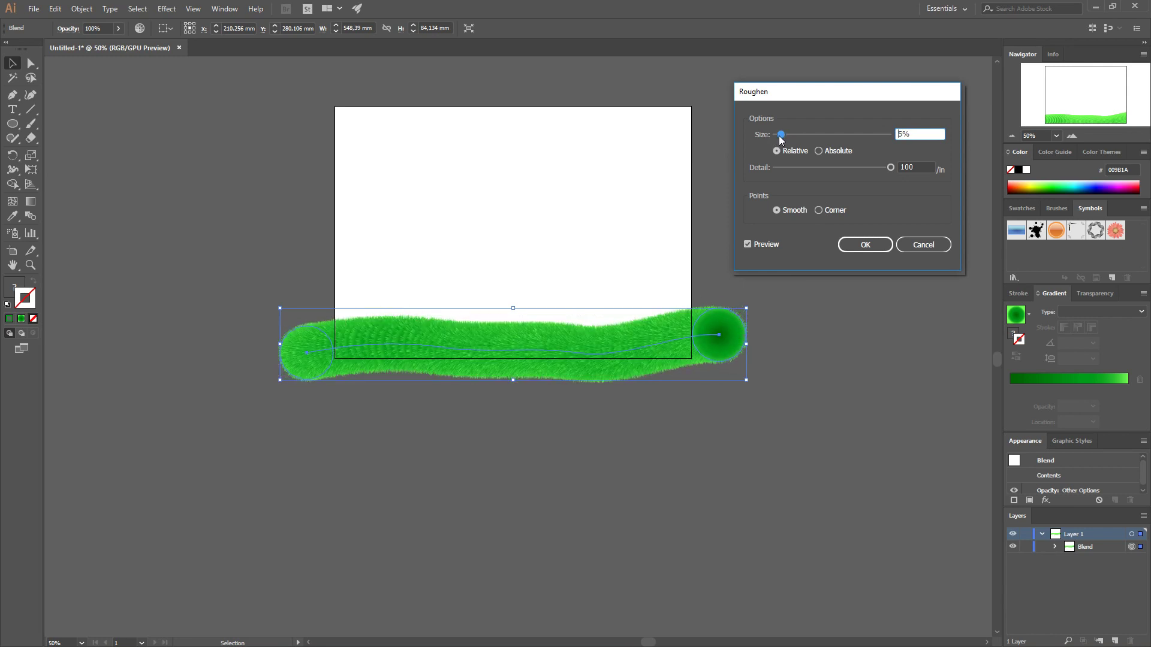
click(865, 246)
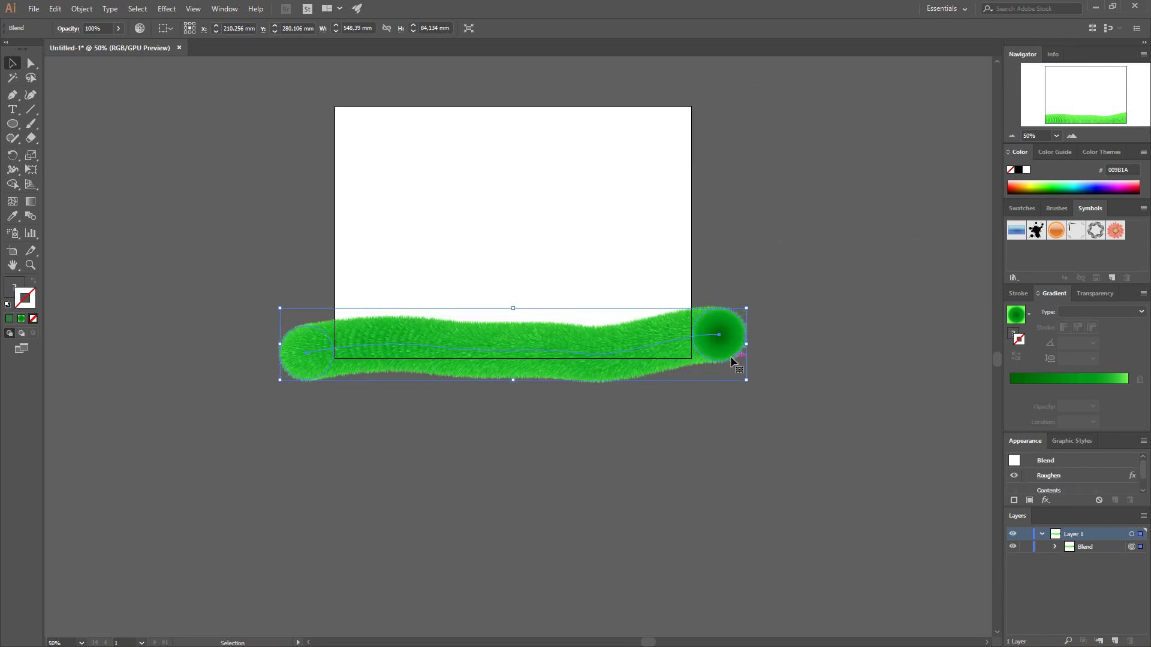
- Examine the roughened blend's grass texture and edges up close and as a whole
key(ctrl+equal)
key(ctrl+equal)
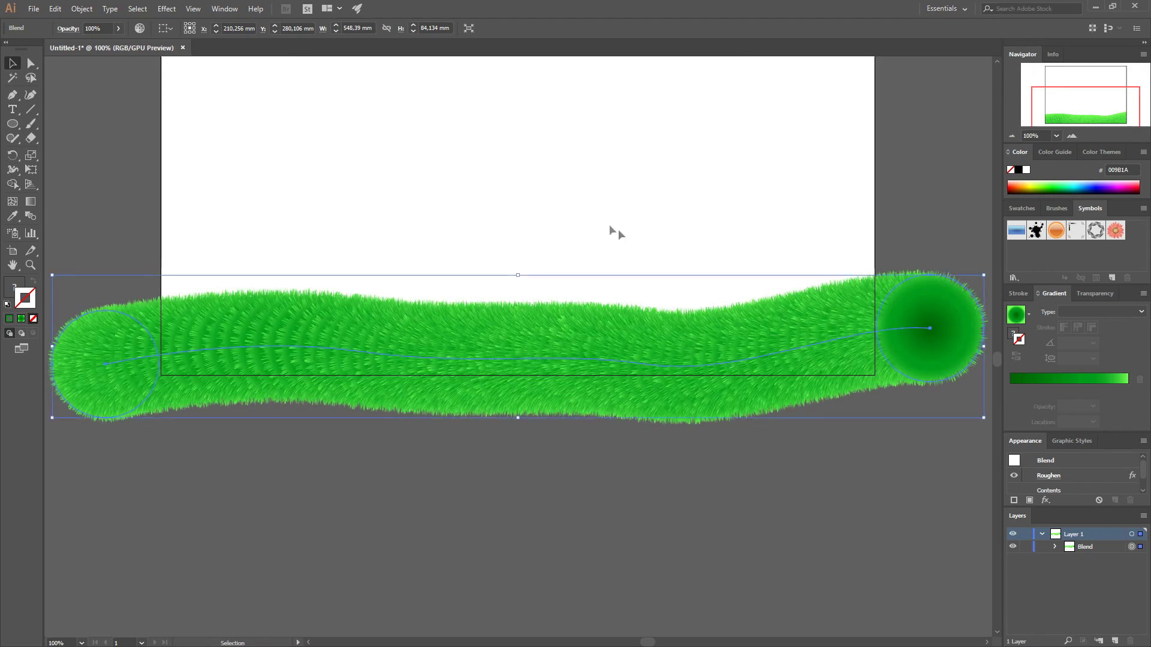
key(ctrl+equal)
scroll(635, 258, up, 1)
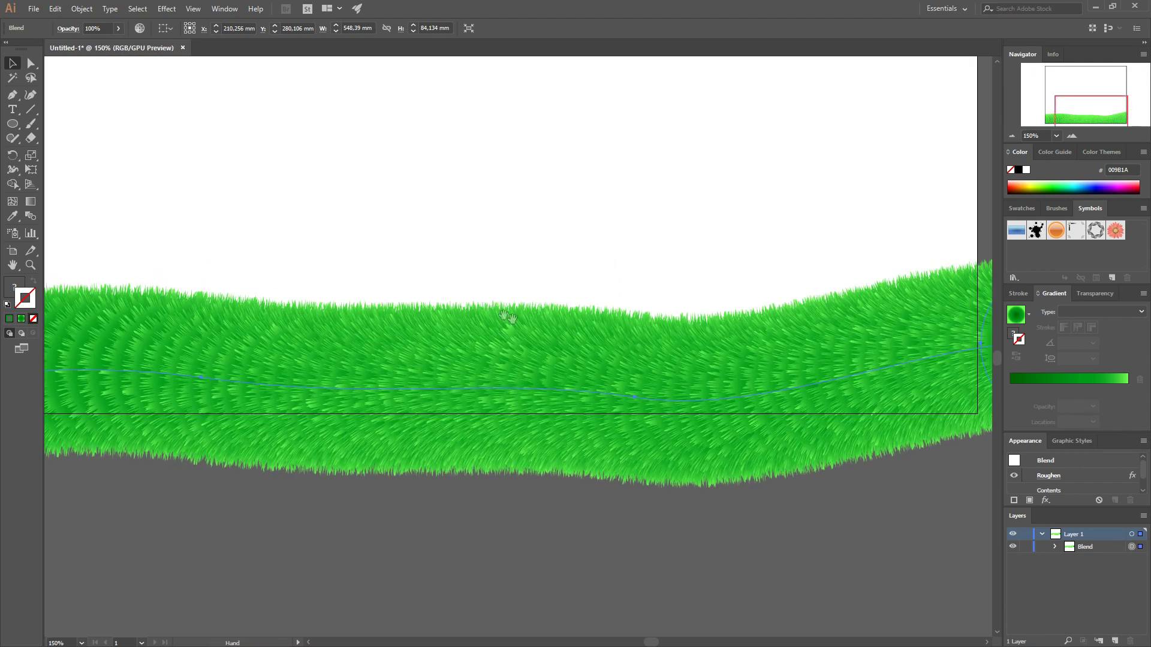
key(ctrl+minus)
key(ctrl+minus)
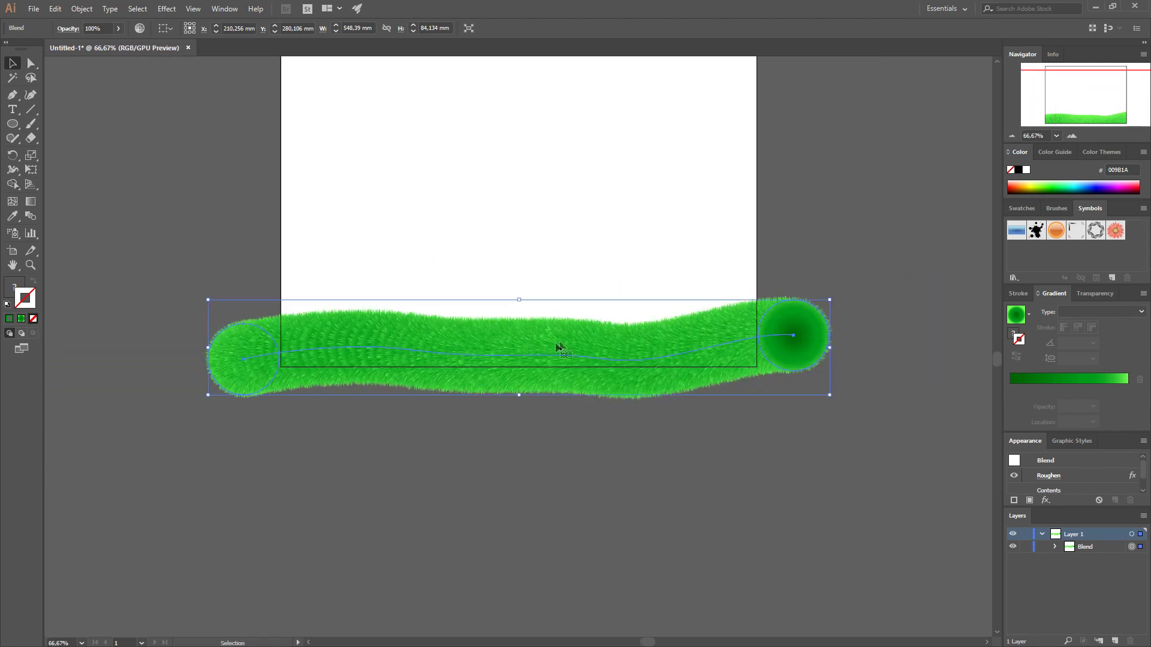
key(ctrl+equal)
key(ctrl+equal)
key(ctrl+equal)
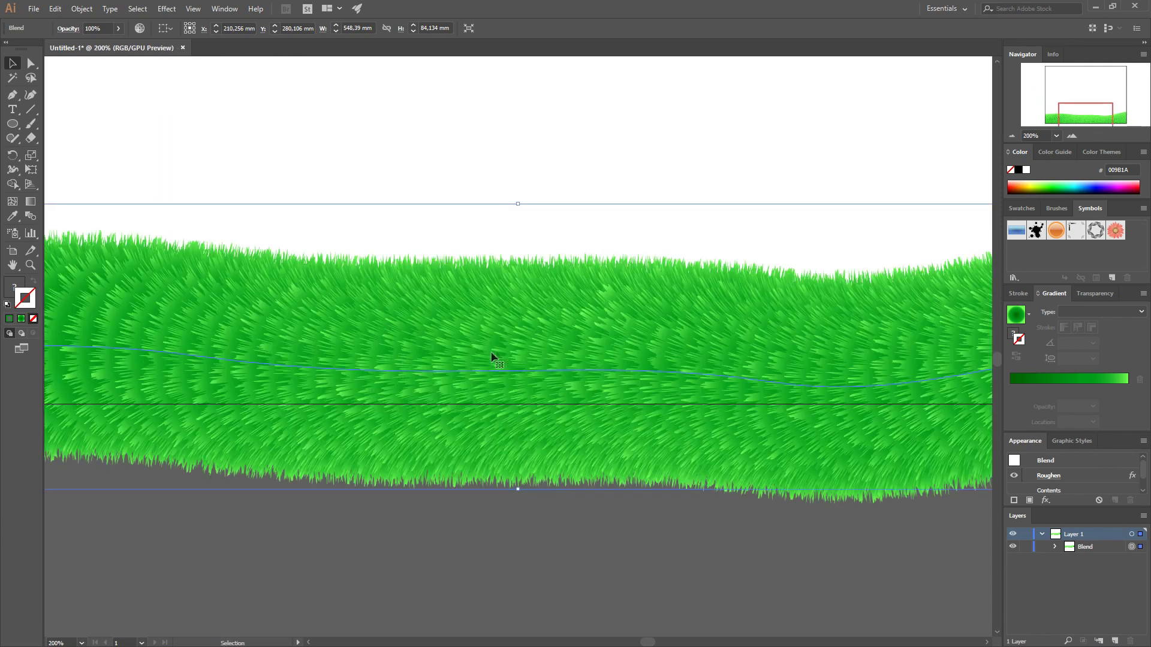
key(ctrl+minus)
key(ctrl+minus)
key(ctrl+minus)
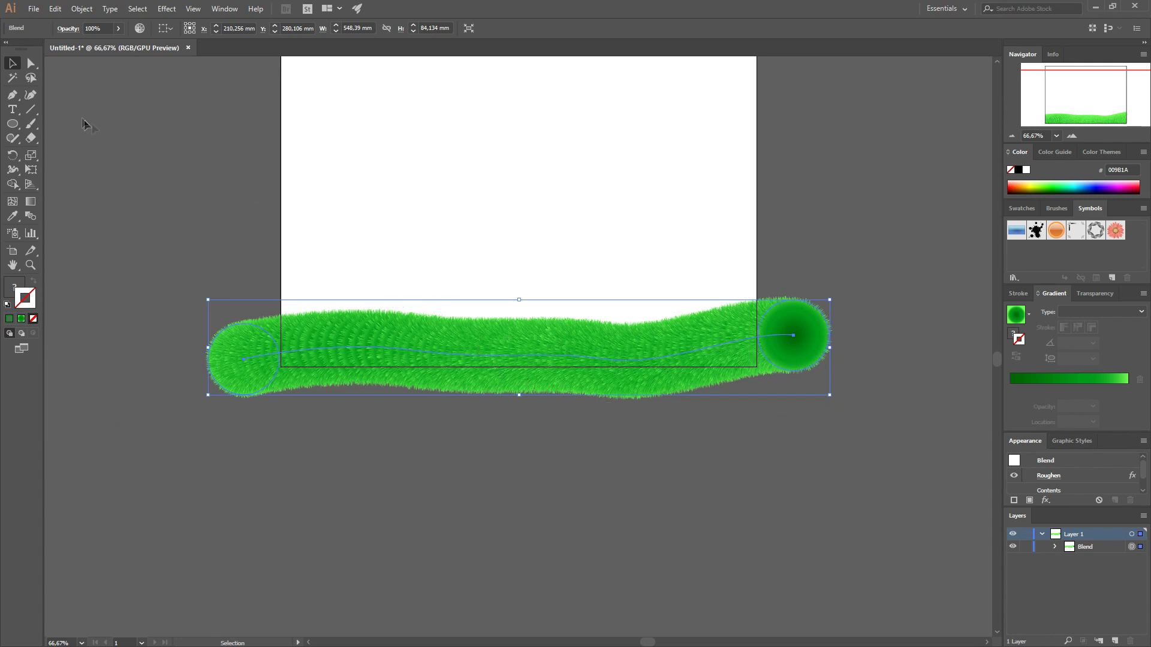
- Move the grass blend straight down to a Y position of about 294 mm and open its blend options with the preview turned on
drag(596, 340, 596, 350)
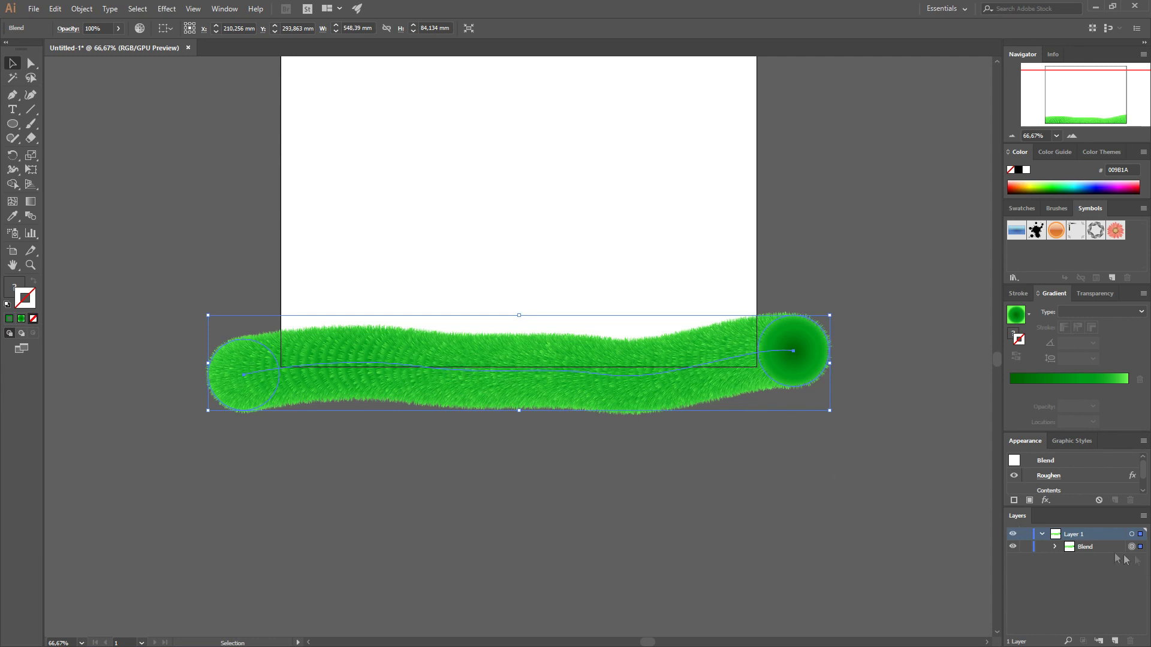
click(72, 8)
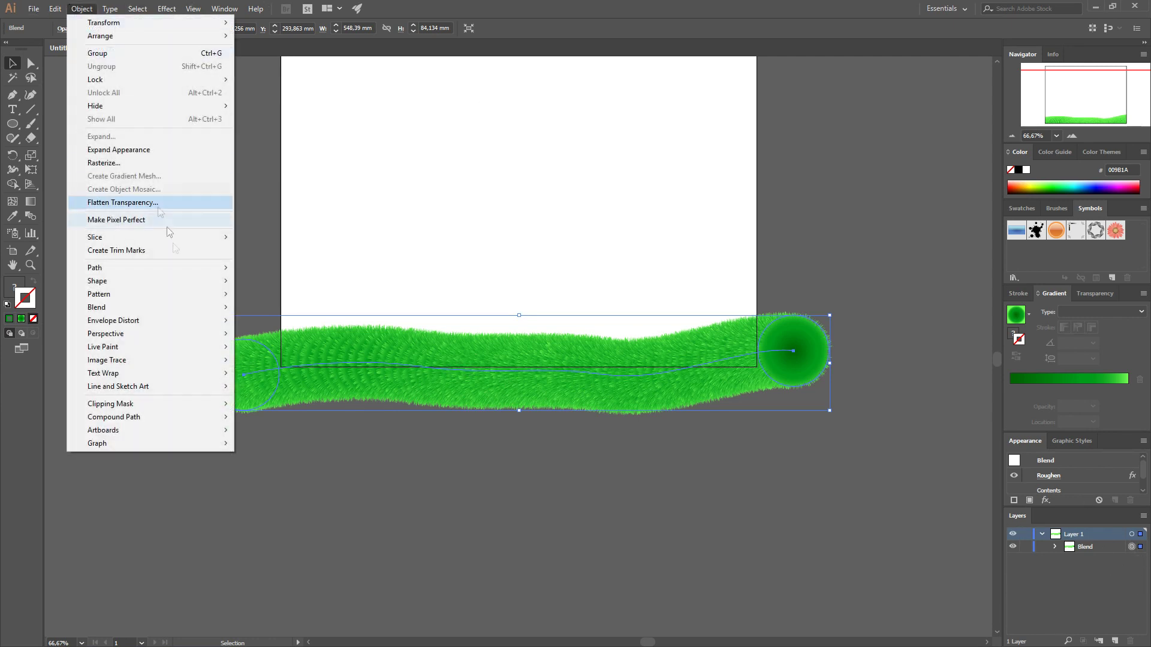
mouse_move(175, 309)
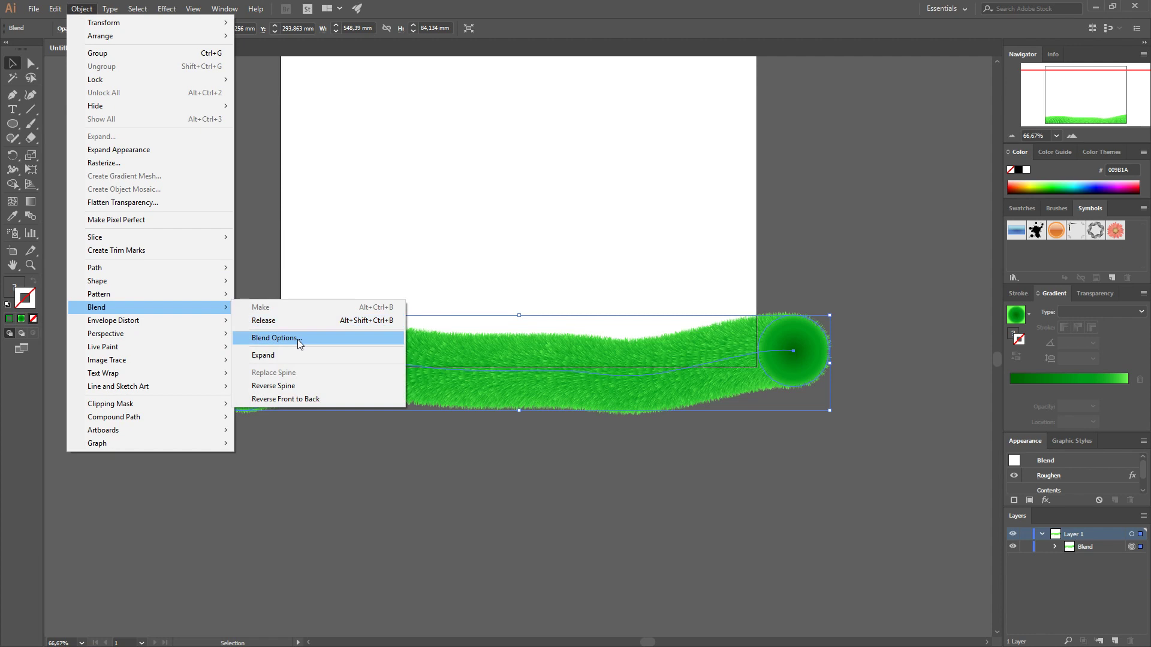
click(297, 339)
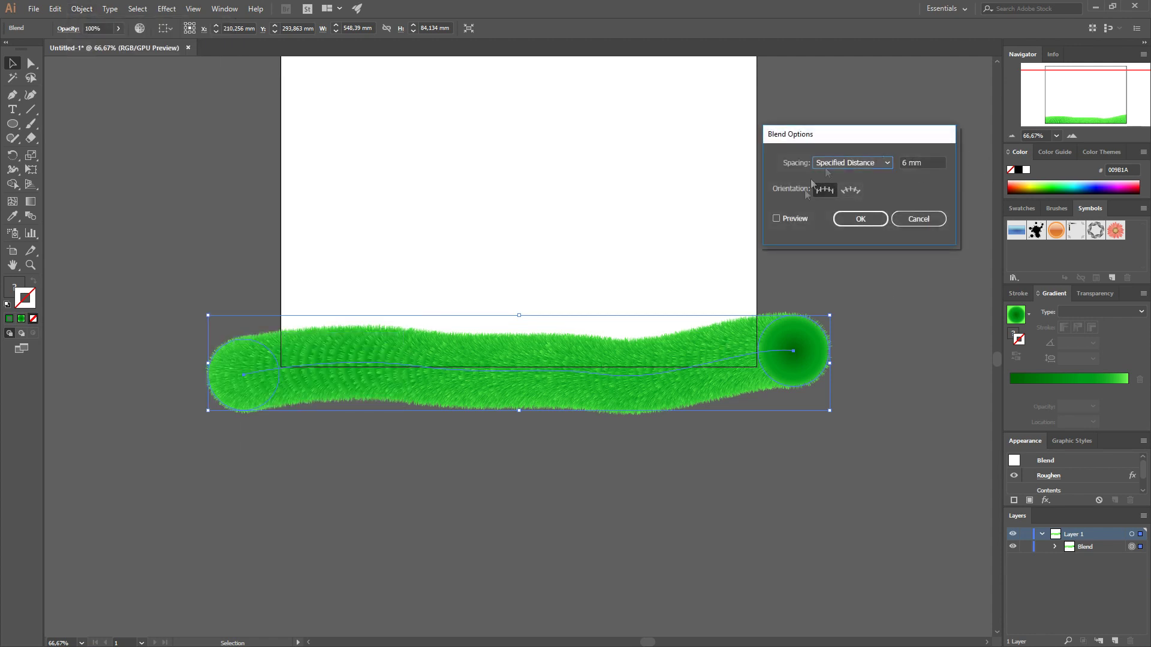
click(776, 219)
- Set the blend's specified distance to 3 mm, refresh the preview, apply the blend options and deselect the blend
text(3)
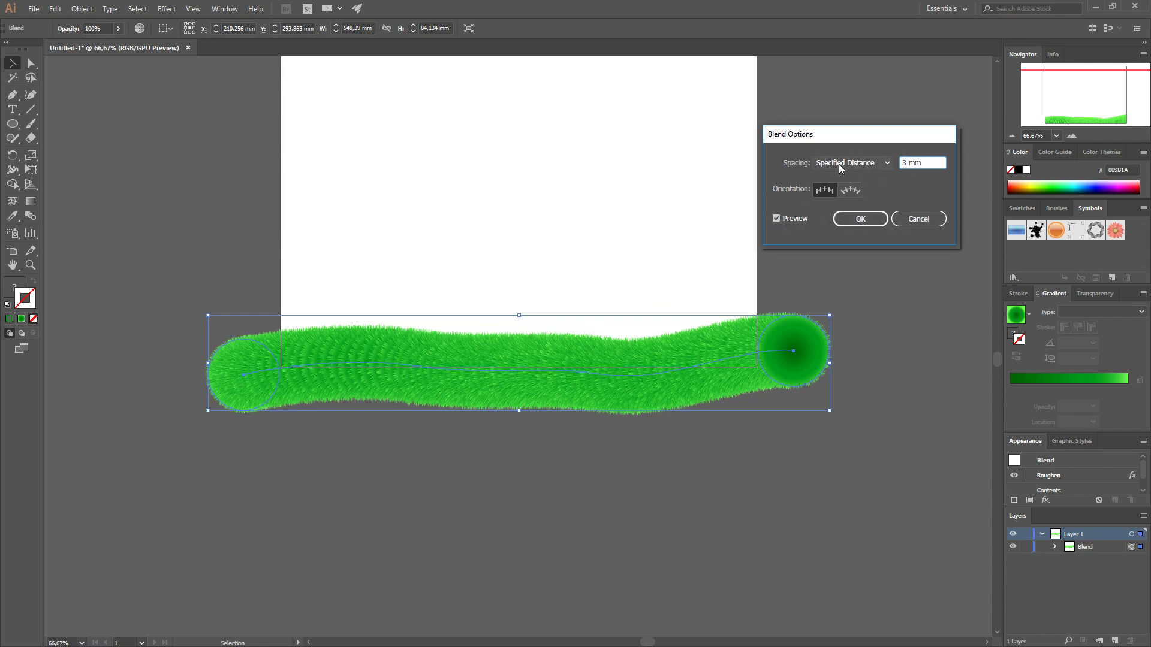
click(778, 220)
click(778, 219)
key(space)
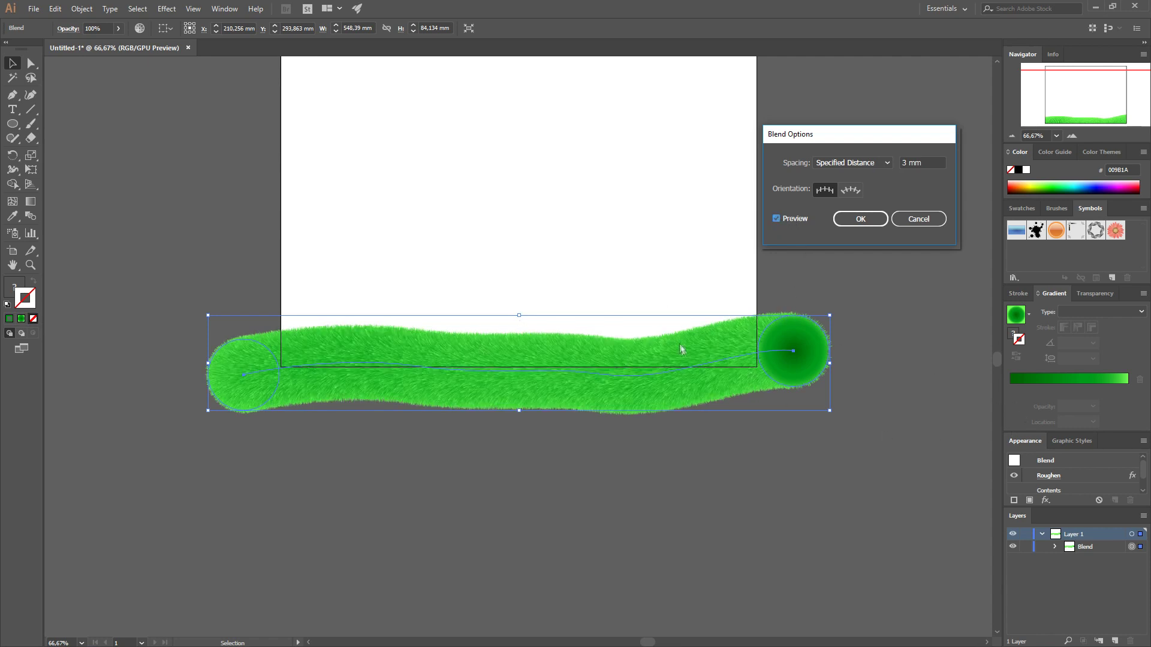
key(Return)
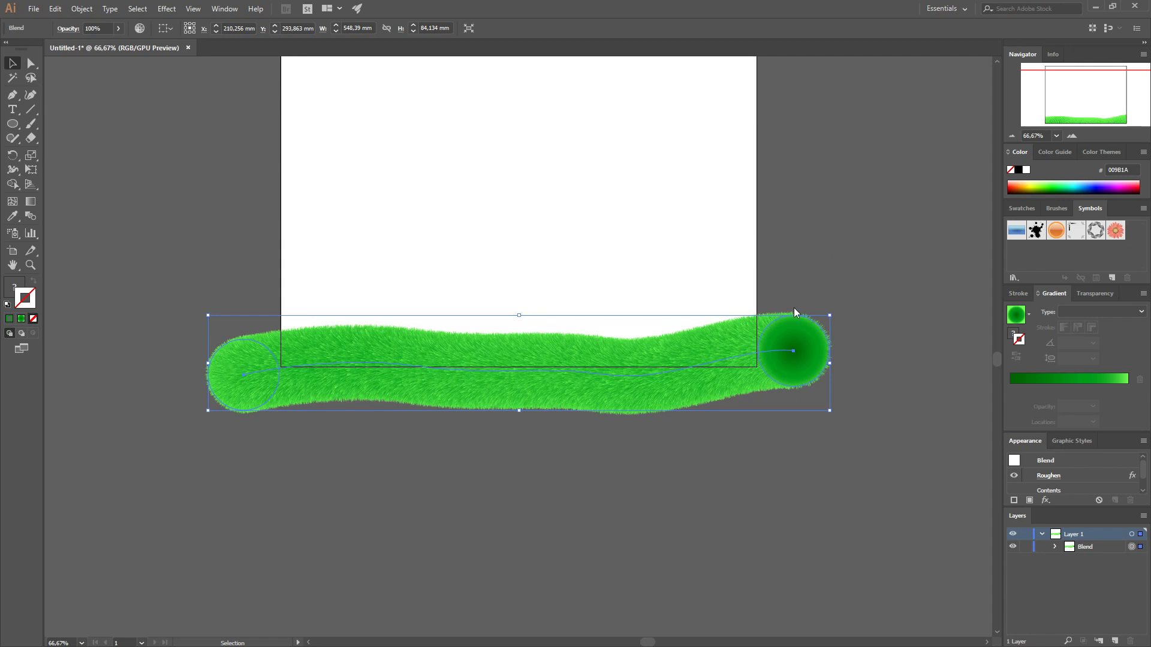
click(790, 240)
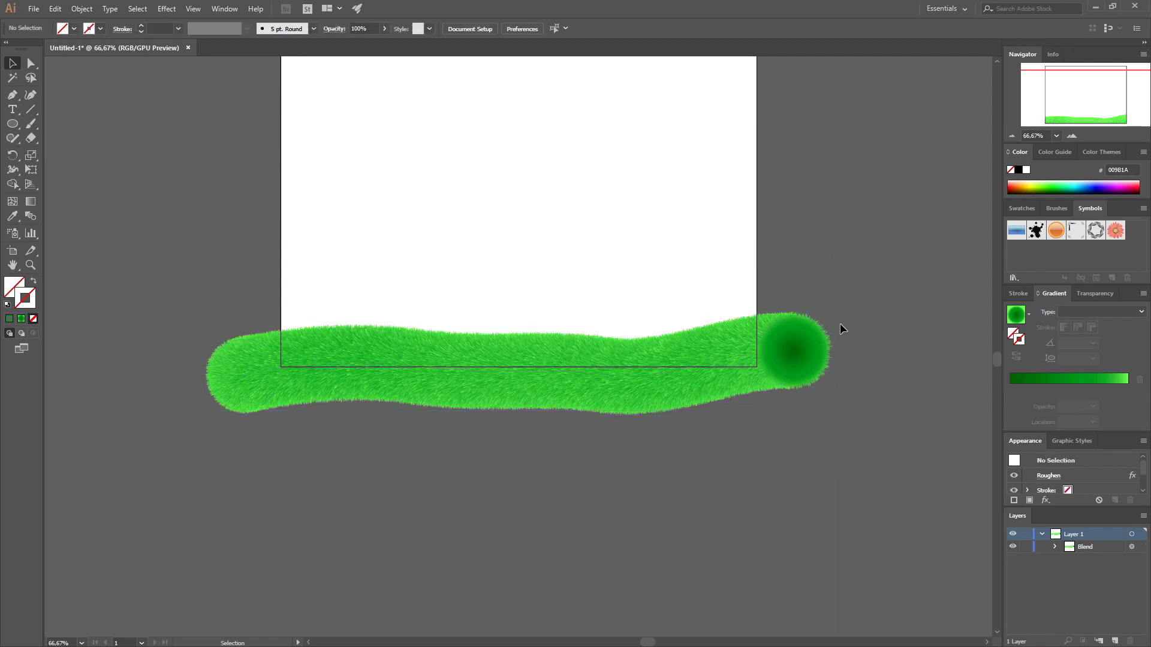
- Examine the denser grass blend up close and along its full length past both sides of the artboard
key(ctrl+plus)
key(ctrl+plus)
key(ctrl+plus)
key(ctrl+plus)
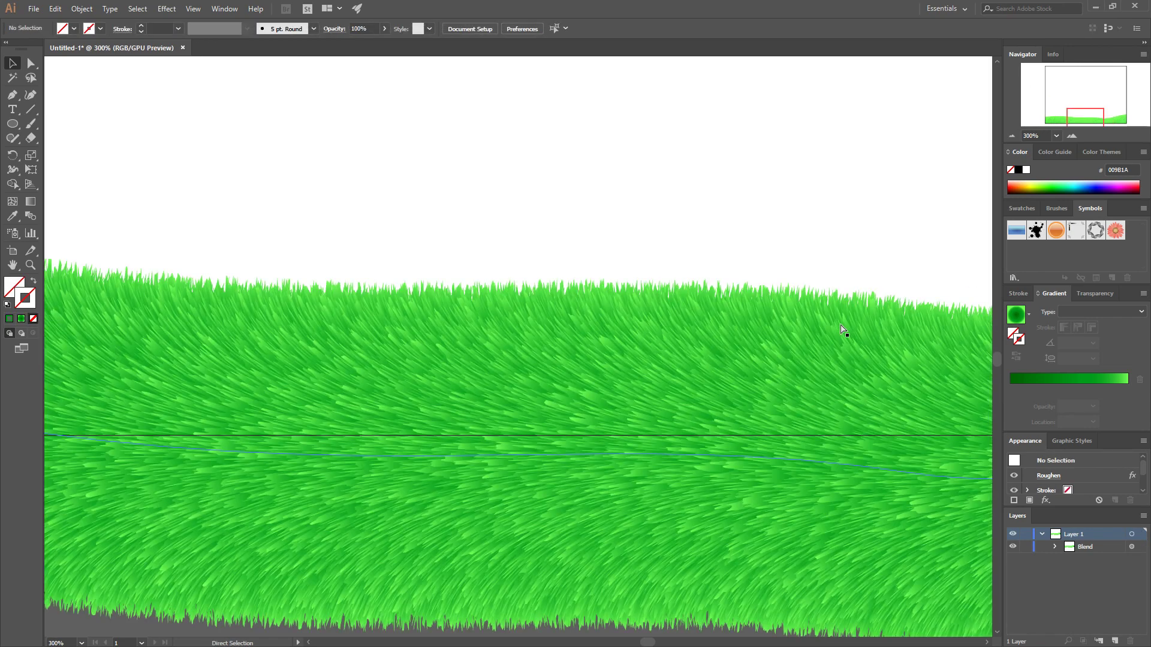
key(ctrl+minus)
key(ctrl+minus)
key(ctrl+minus)
key(ctrl+minus)
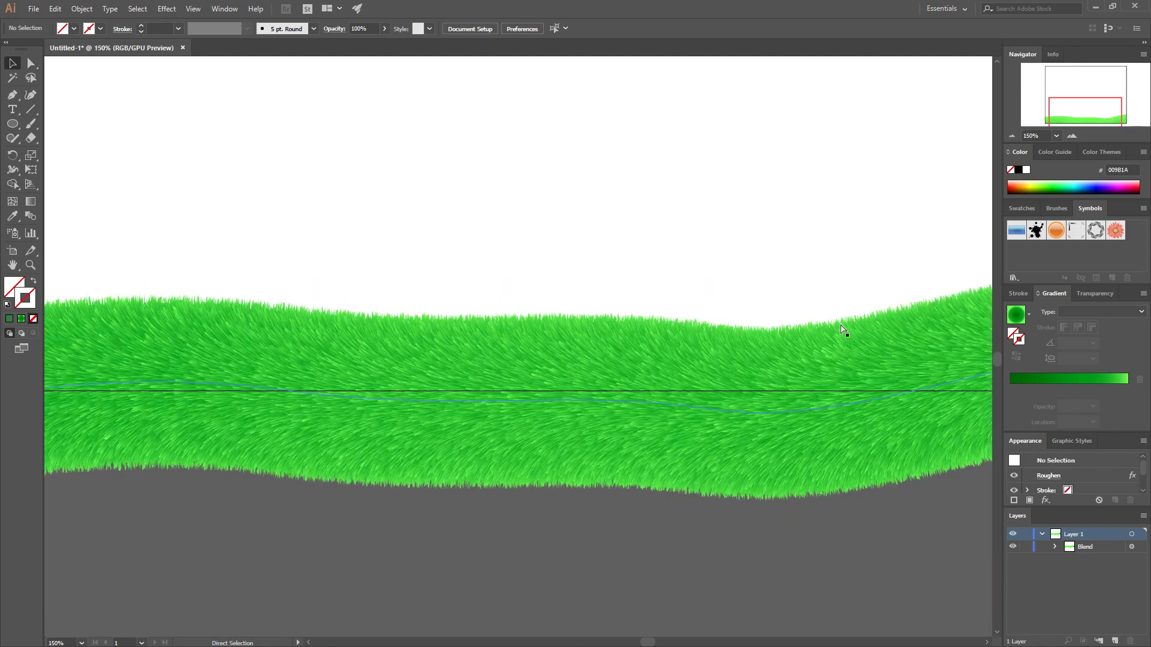
key(ctrl+plus)
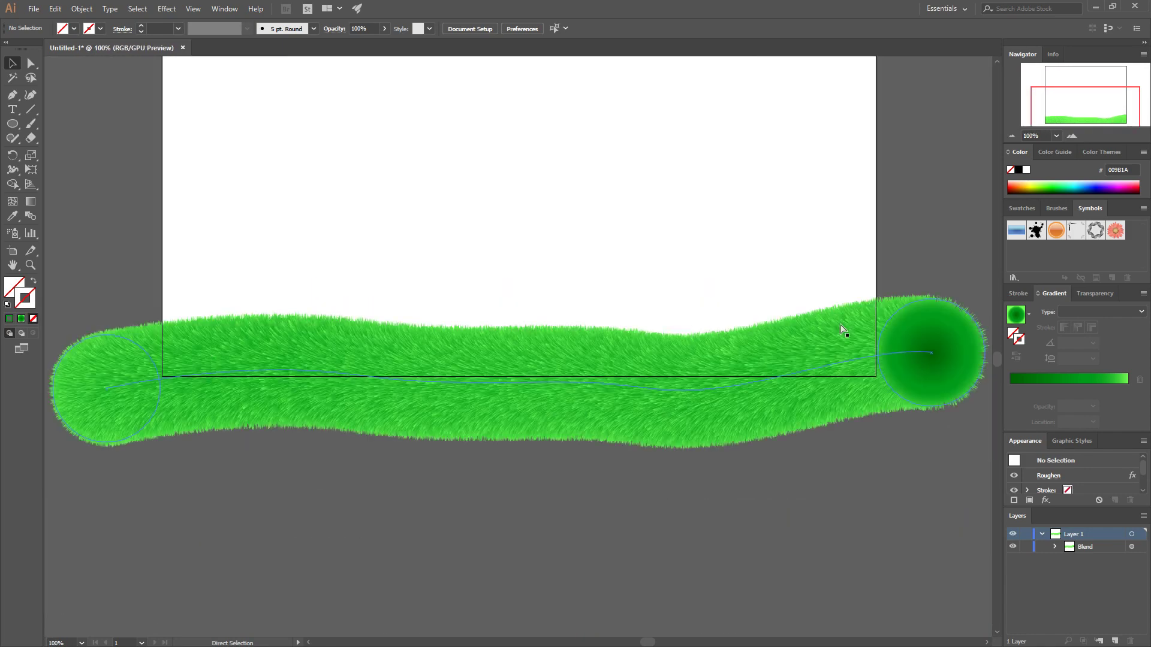
scroll(794, 305, left, 2)
scroll(722, 311, right, 4)
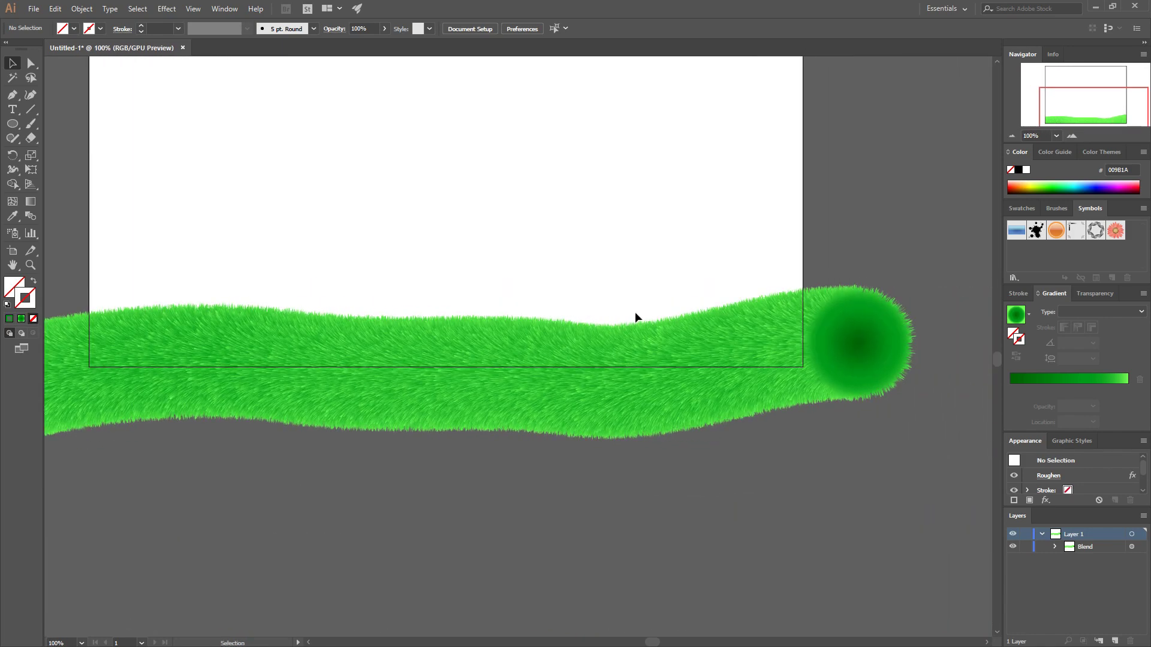
key(ctrl+minus)
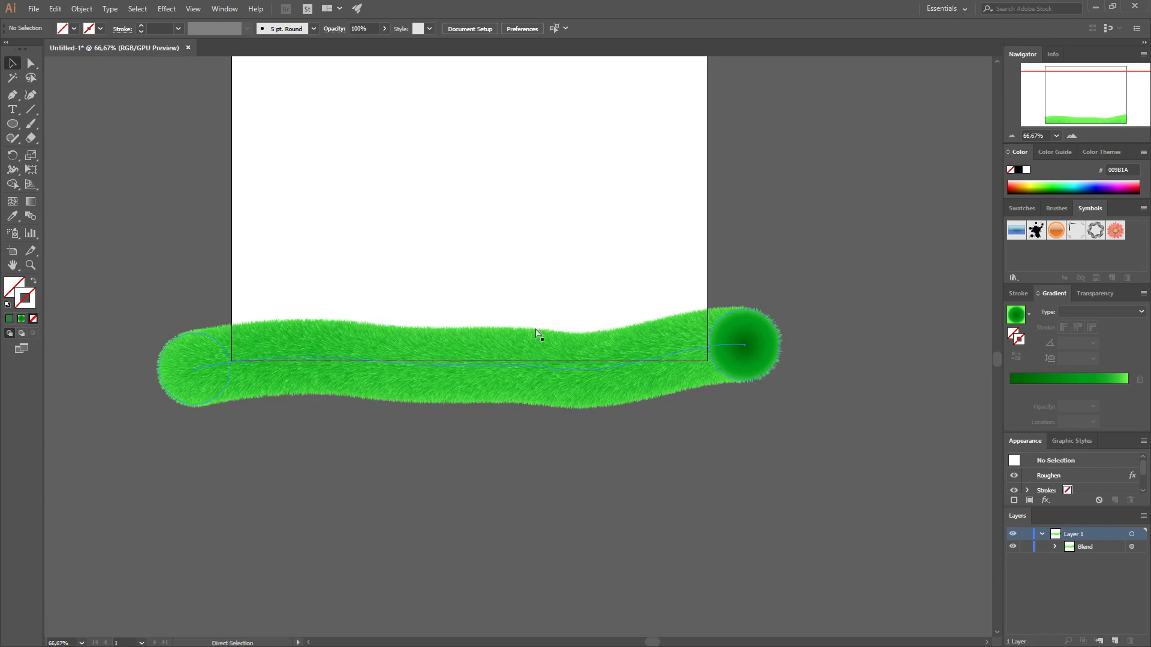
key(ctrl+minus)
drag(478, 278, 496, 303)
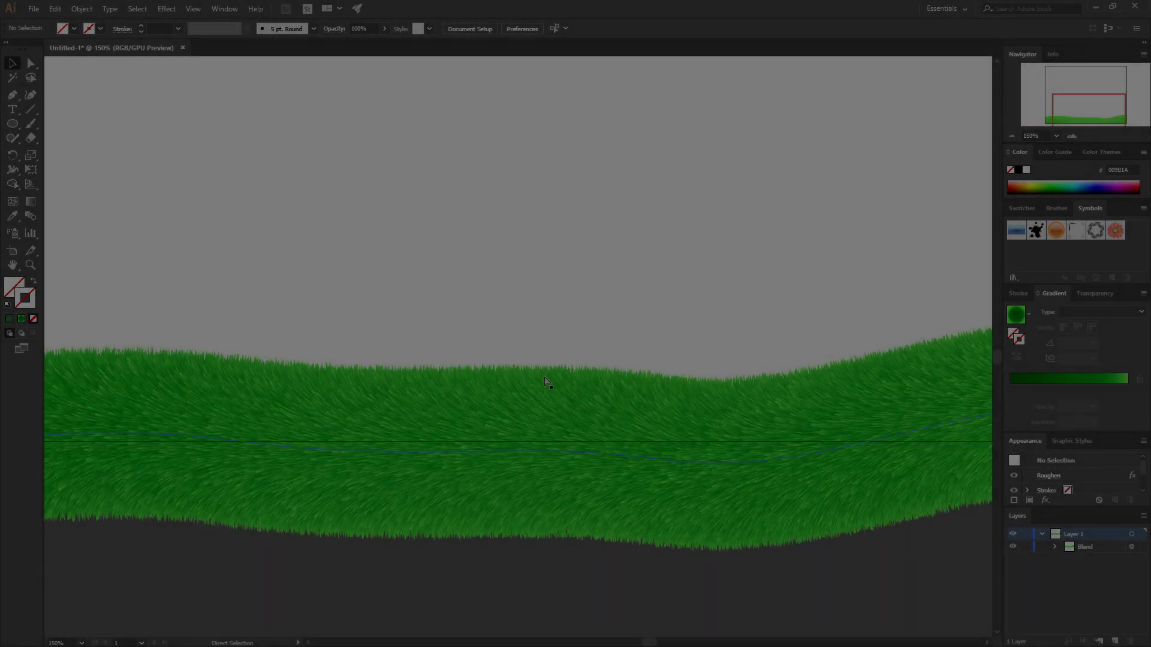
key(ctrl+minus)
key(ctrl+minus)
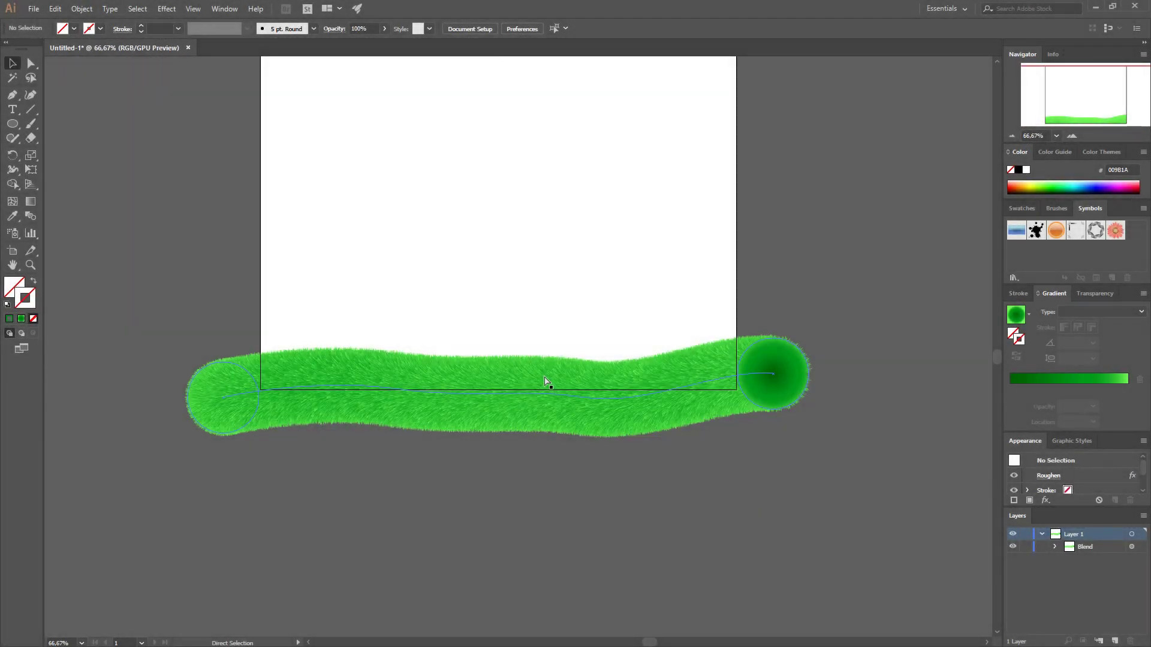
- Reveal the blend's component objects and select its two end circles and its wavy spine in turn to identify them
click(1056, 546)
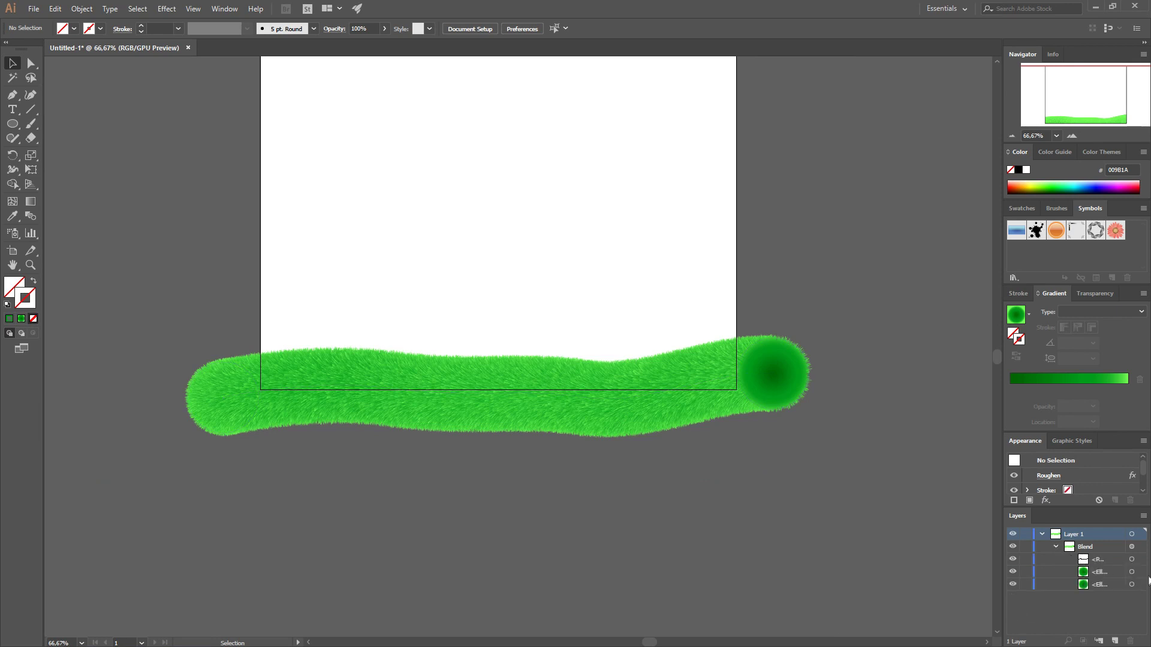
click(1131, 573)
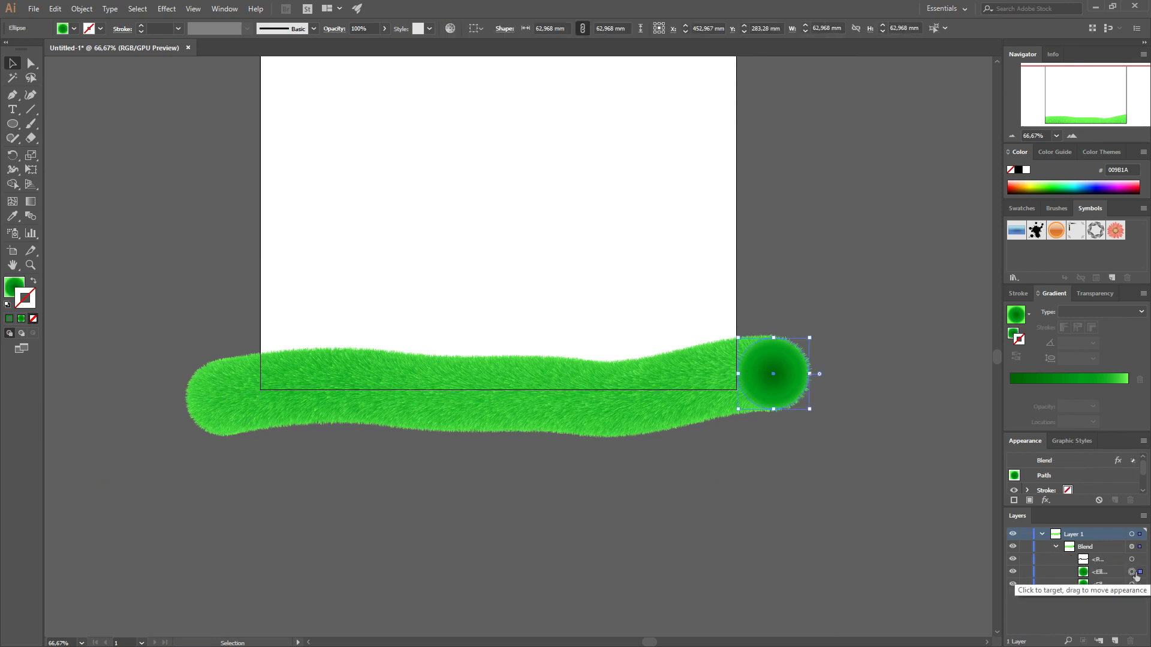
click(1132, 585)
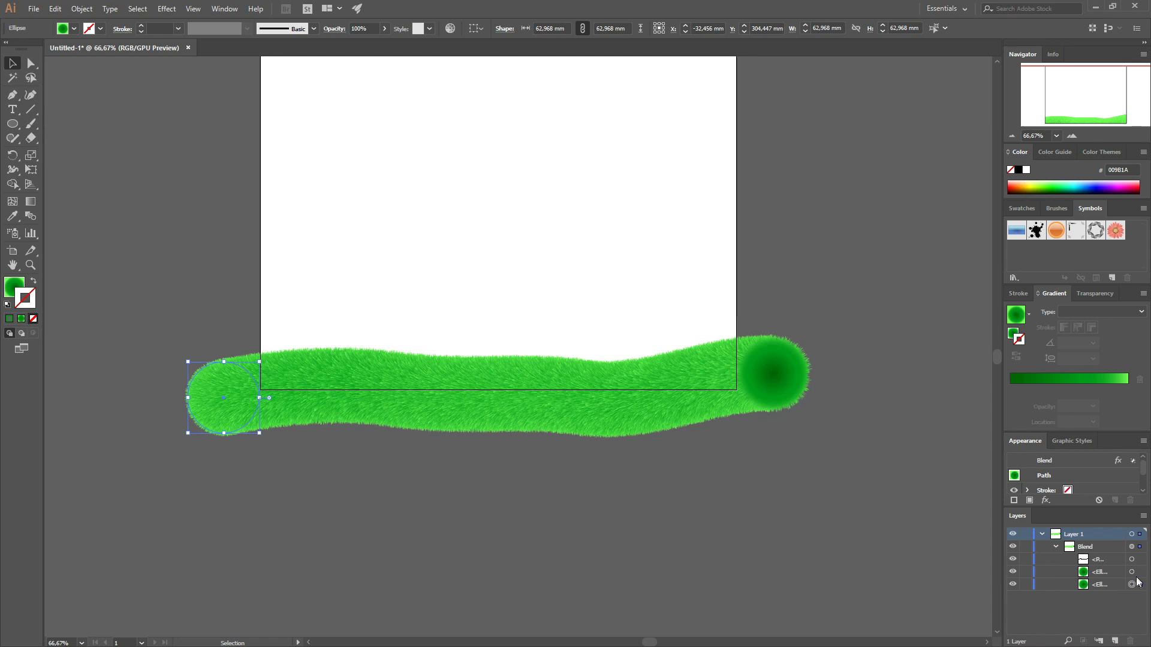
click(1131, 572)
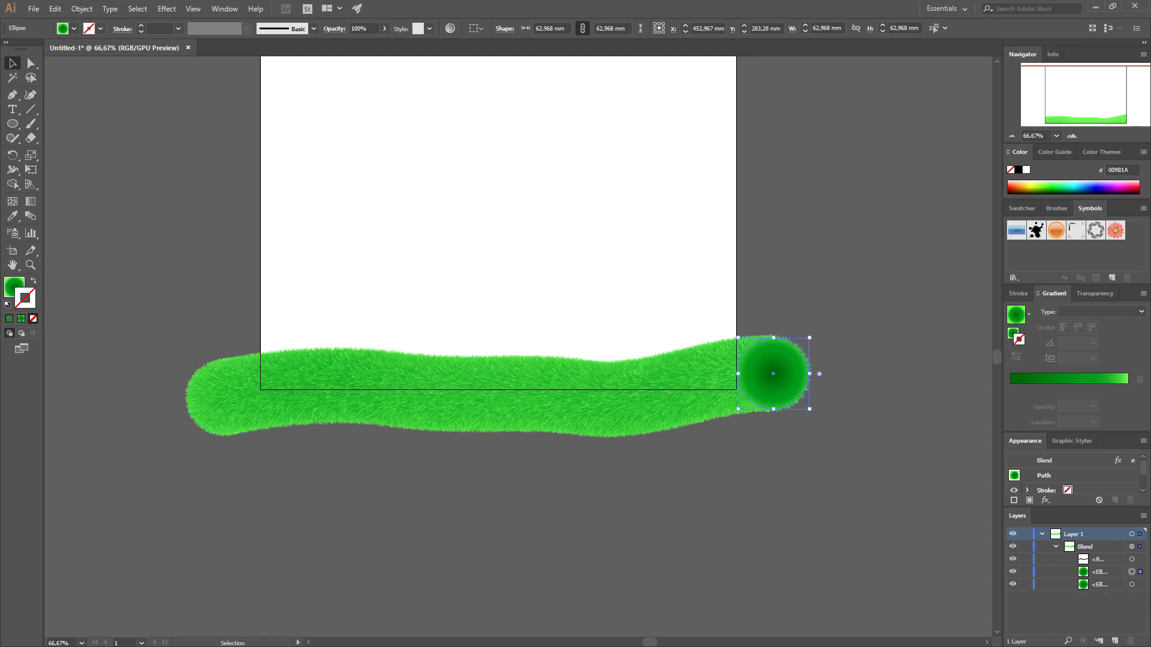
click(1131, 559)
- Hide the blend's Roughen effect and set the outer stop of the dark end circle's radial gradient to bright green 00FF34
click(1131, 547)
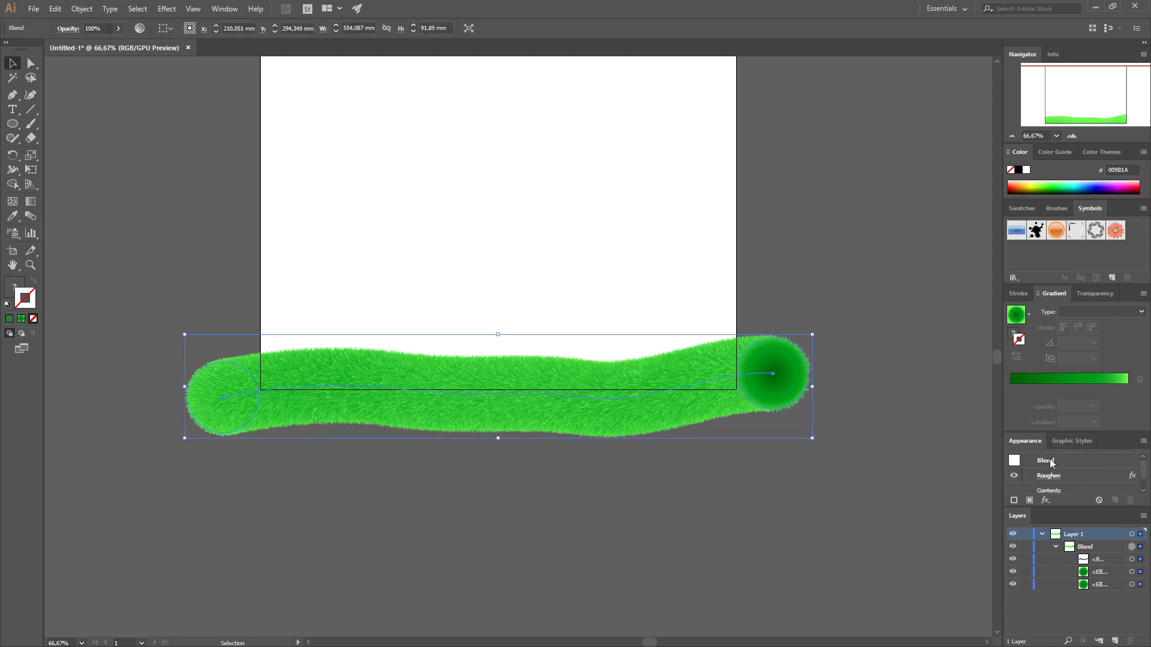
click(1015, 475)
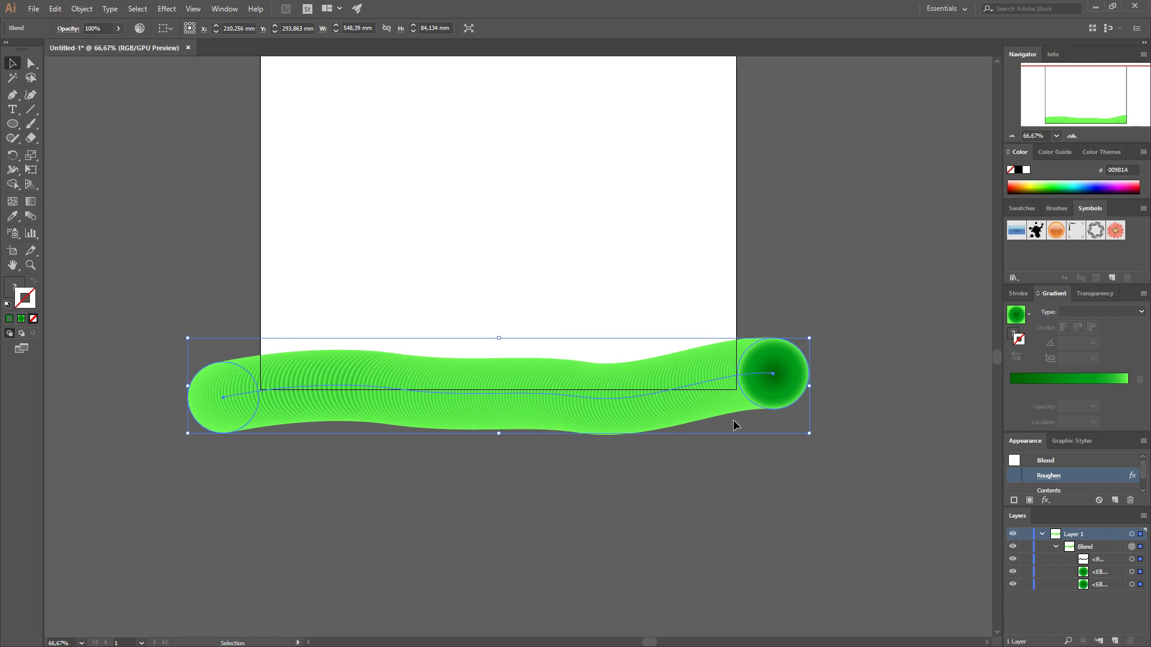
click(1132, 584)
click(1131, 573)
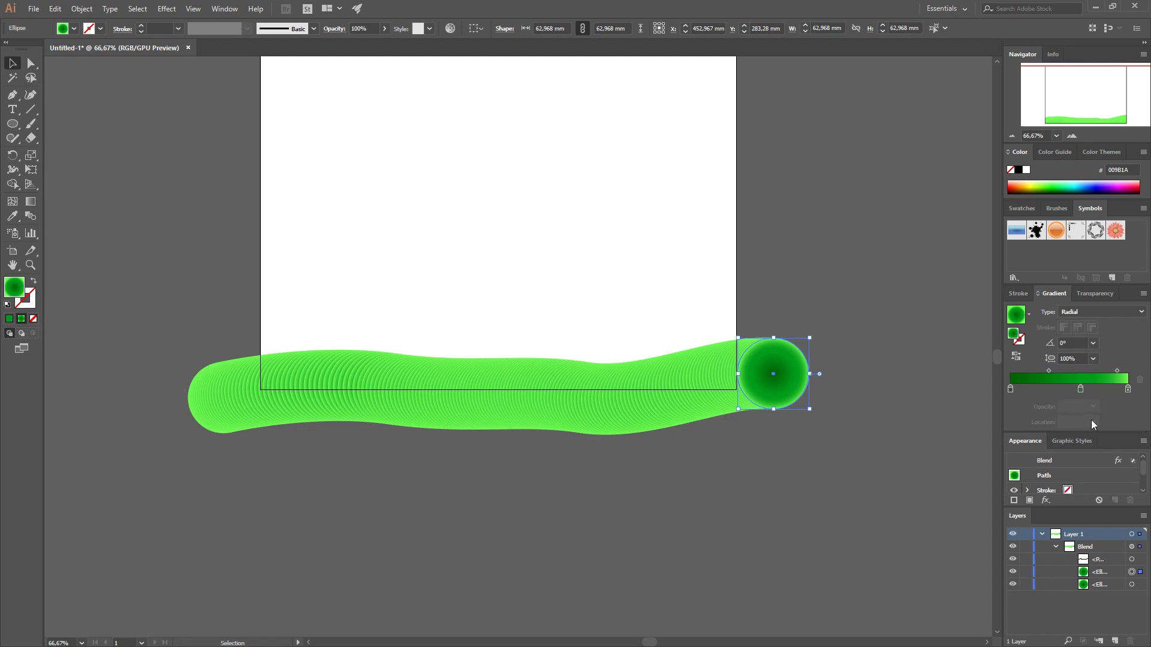
click(1128, 390)
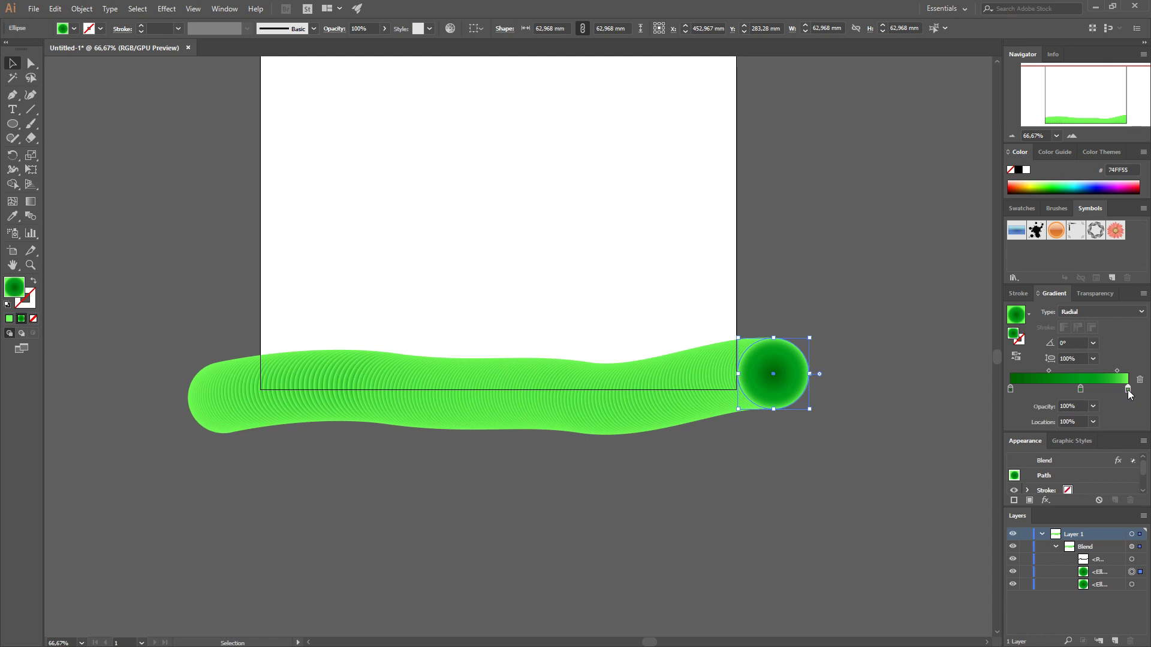
double_click(1128, 391)
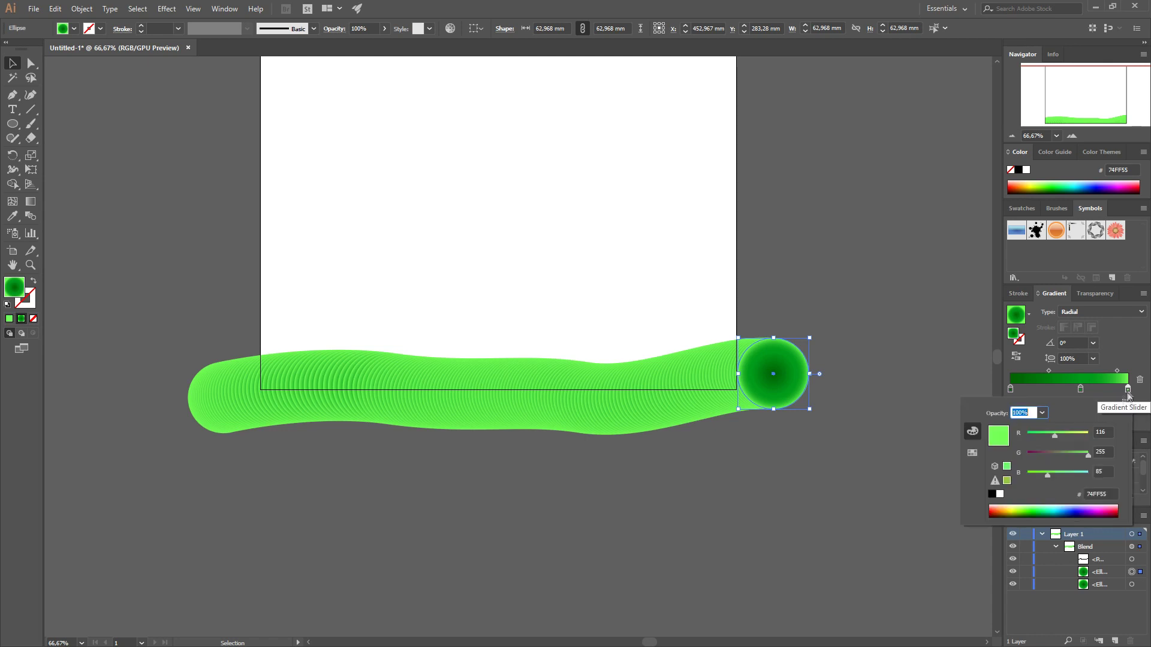
click(1039, 508)
click(1040, 505)
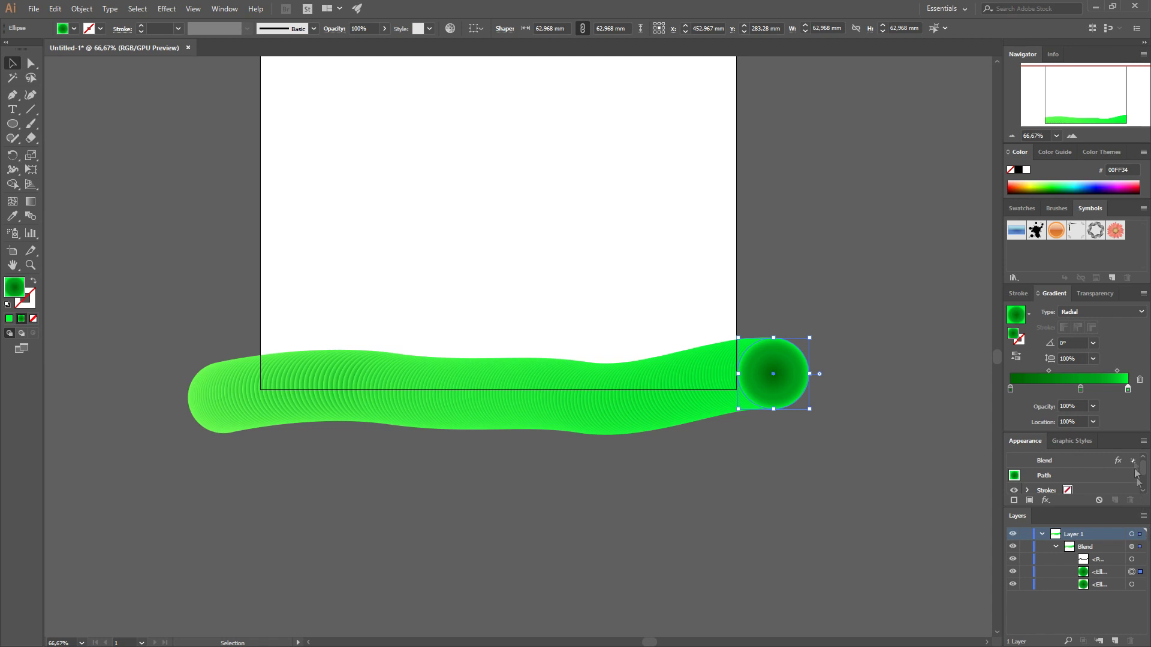
- Show the Roughen effect on the whole blend again, deselect it and inspect the recoloured grass up close and as a whole
click(1132, 547)
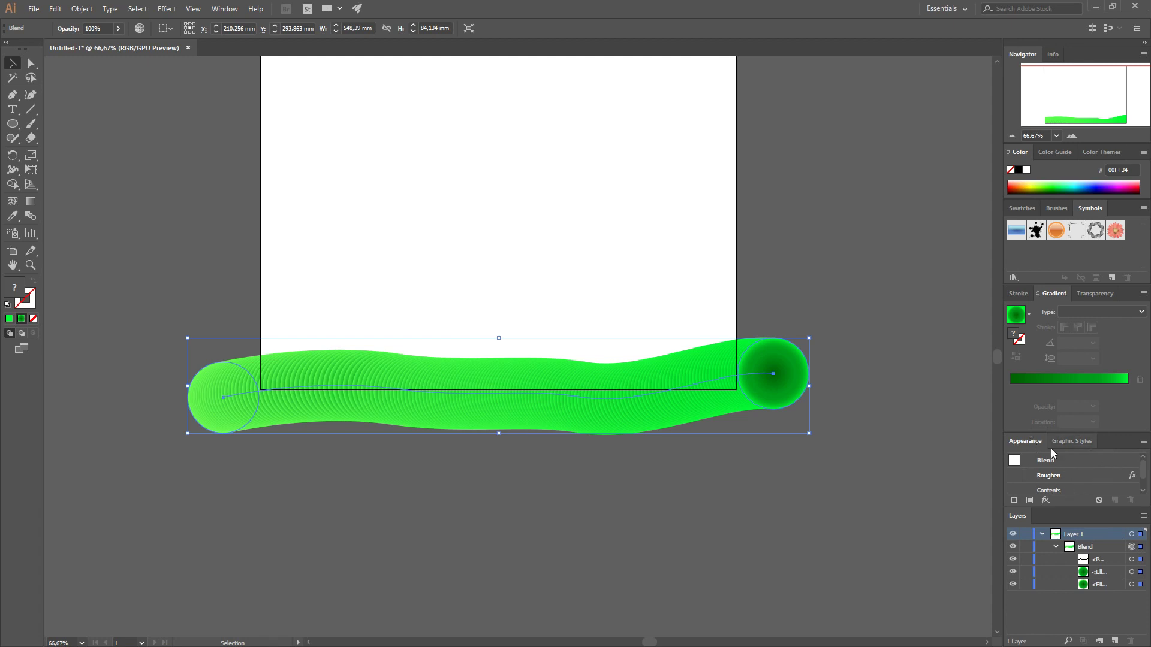
click(1013, 476)
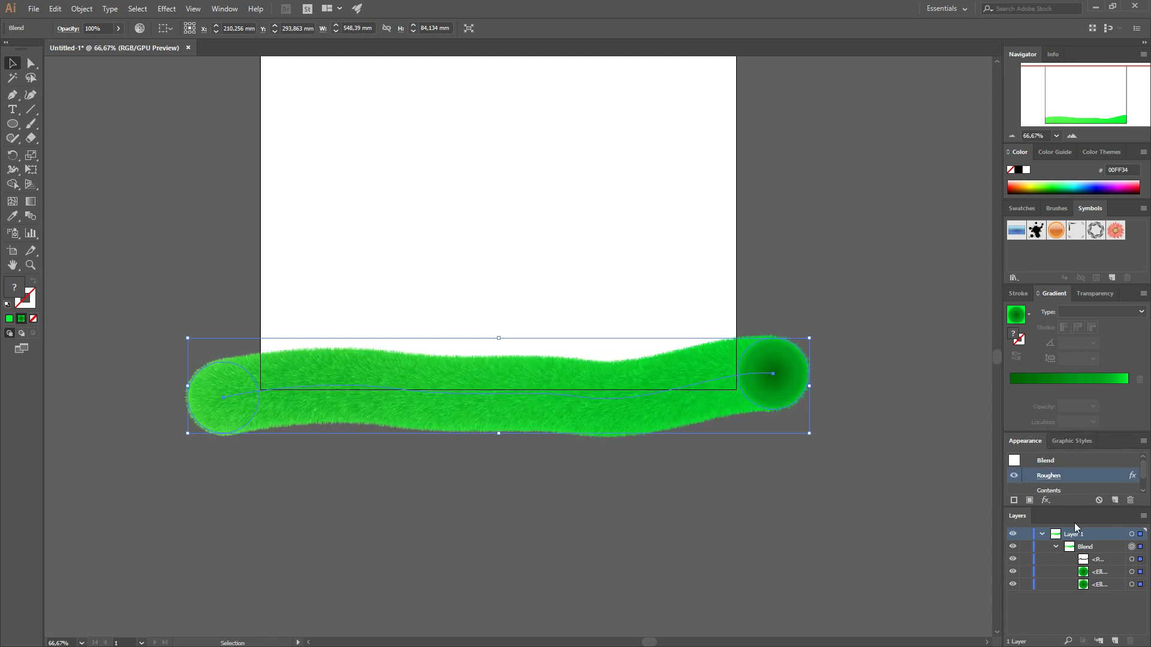
click(790, 312)
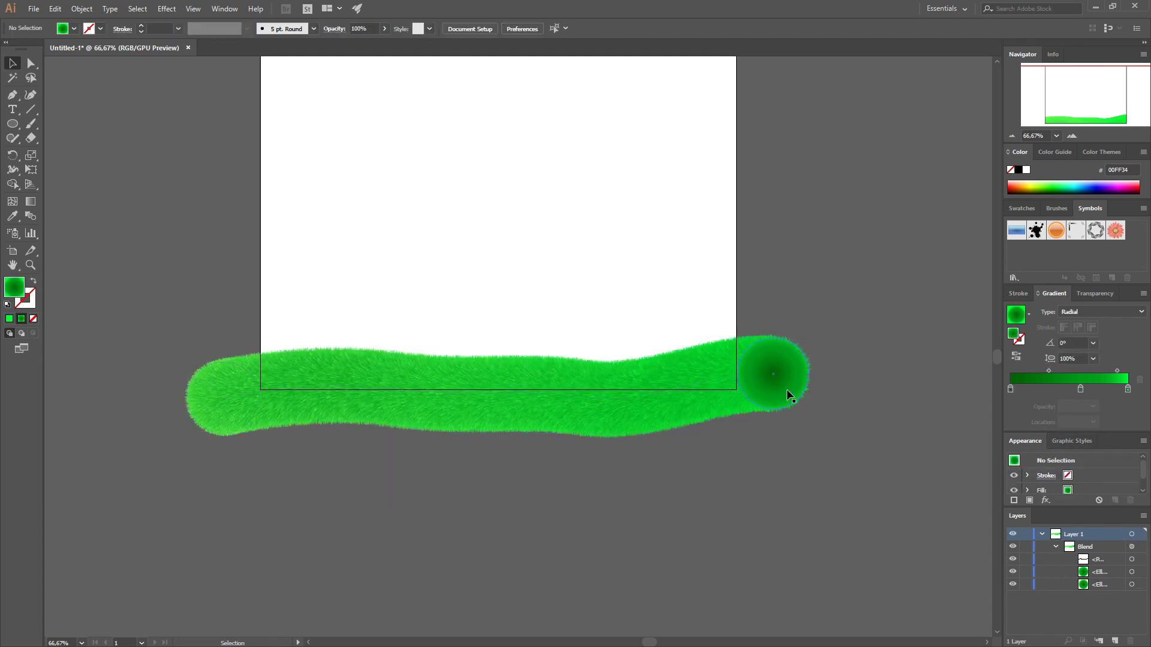
key(ctrl+equal)
key(ctrl+equal)
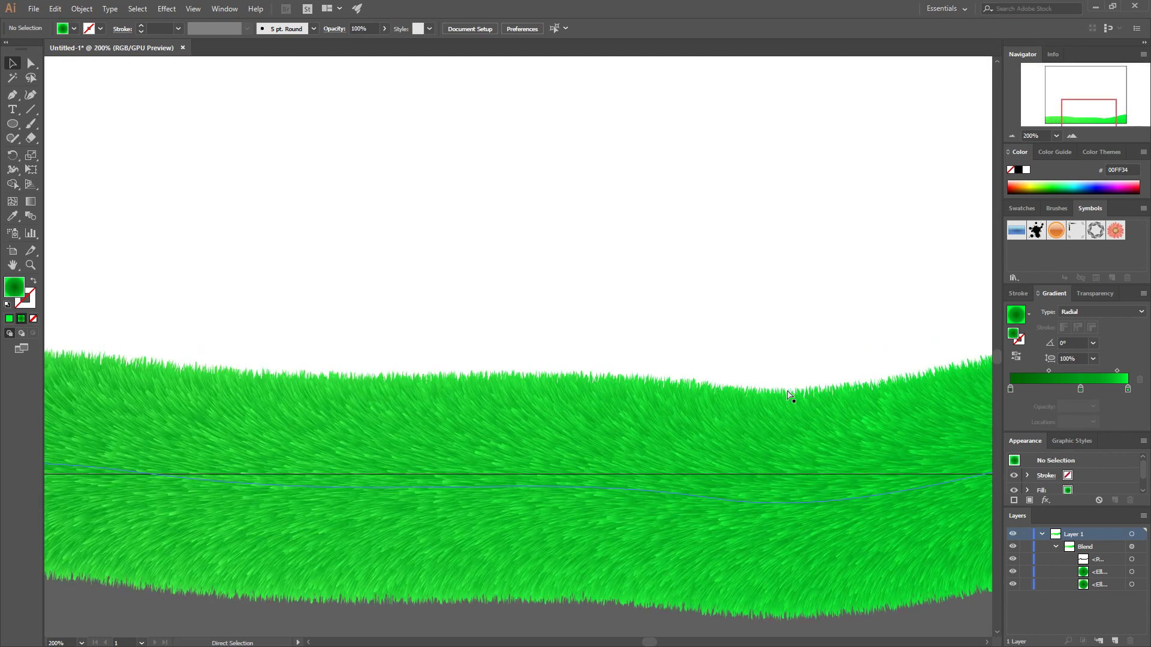
key(ctrl+minus)
key(ctrl+minus)
drag(718, 398, 803, 393)
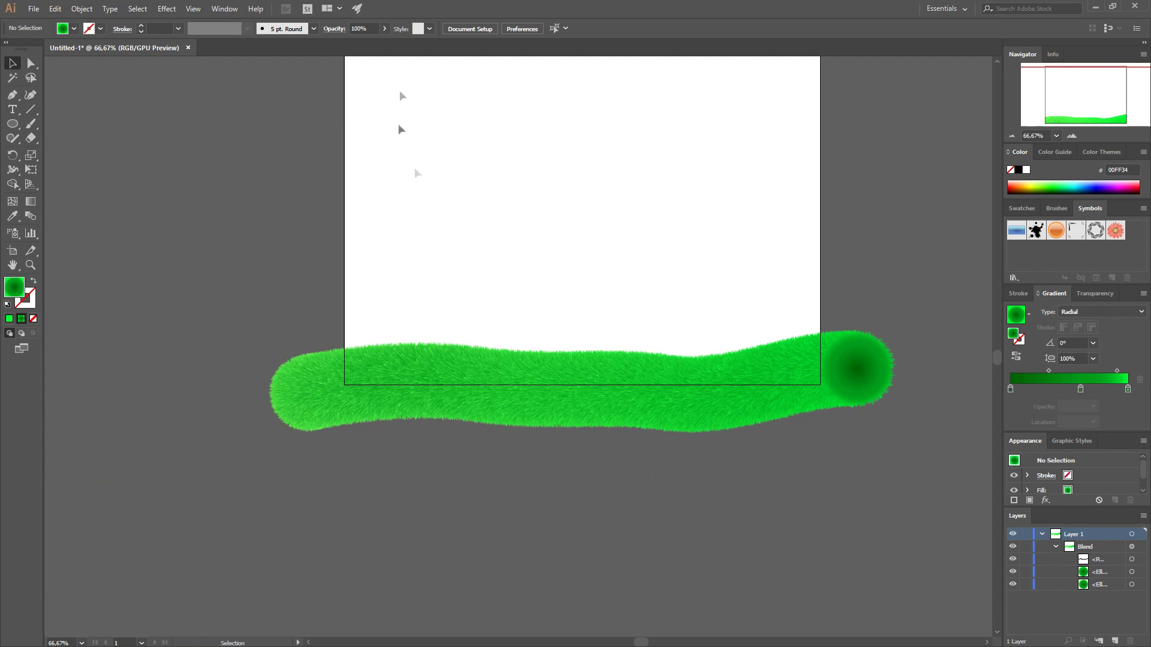
key(ctrl+1)
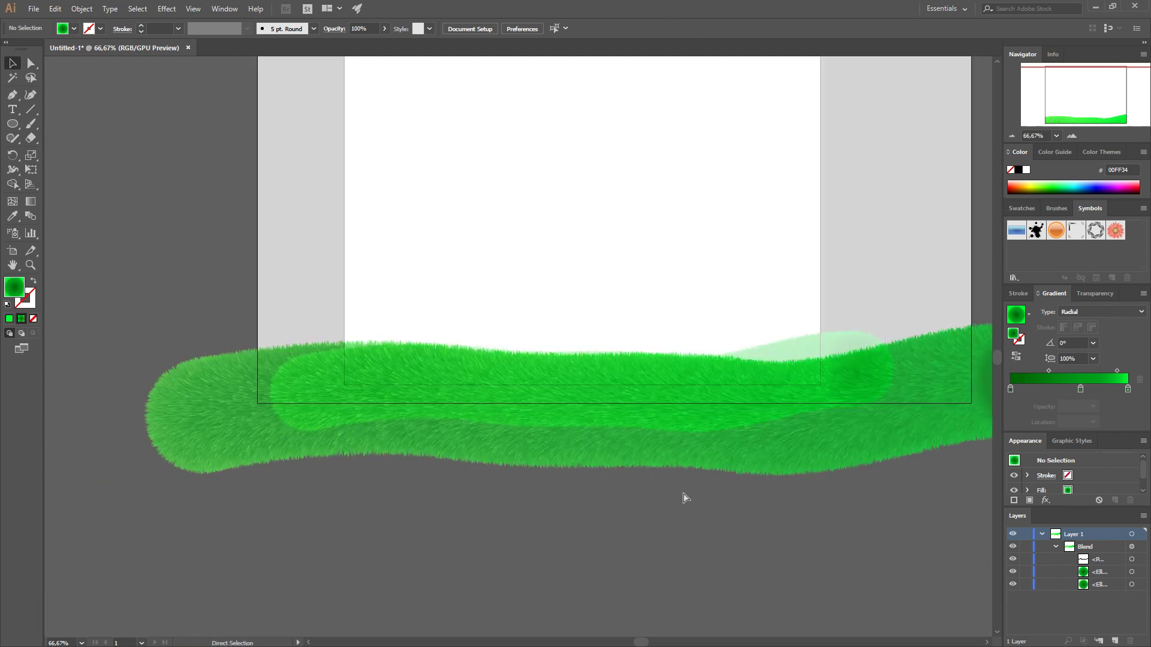
- Try reversing the spine of the whole grass blend and undo the reversal
click(1130, 547)
scroll(681, 373, right, 3)
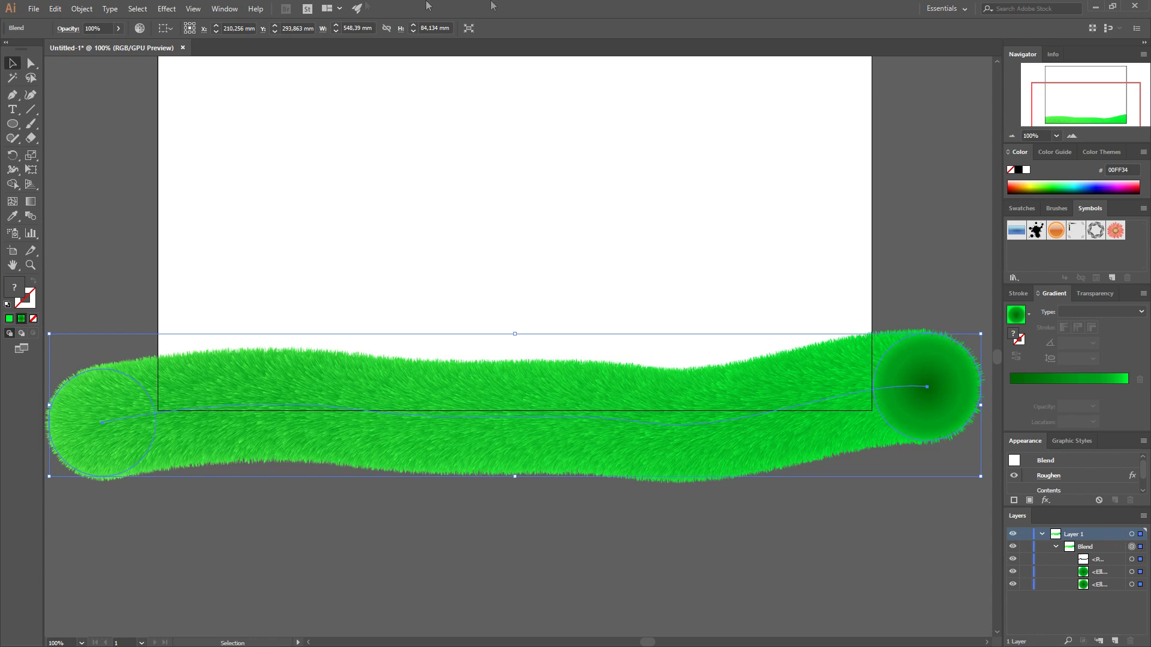
click(81, 9)
mouse_move(141, 306)
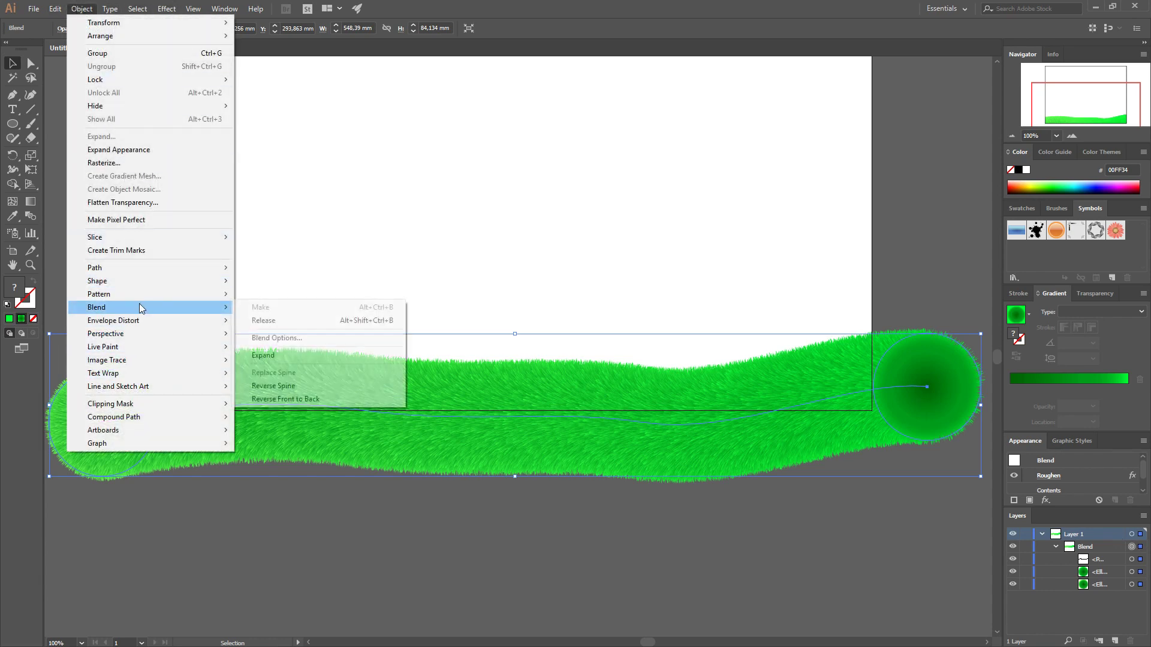
click(304, 386)
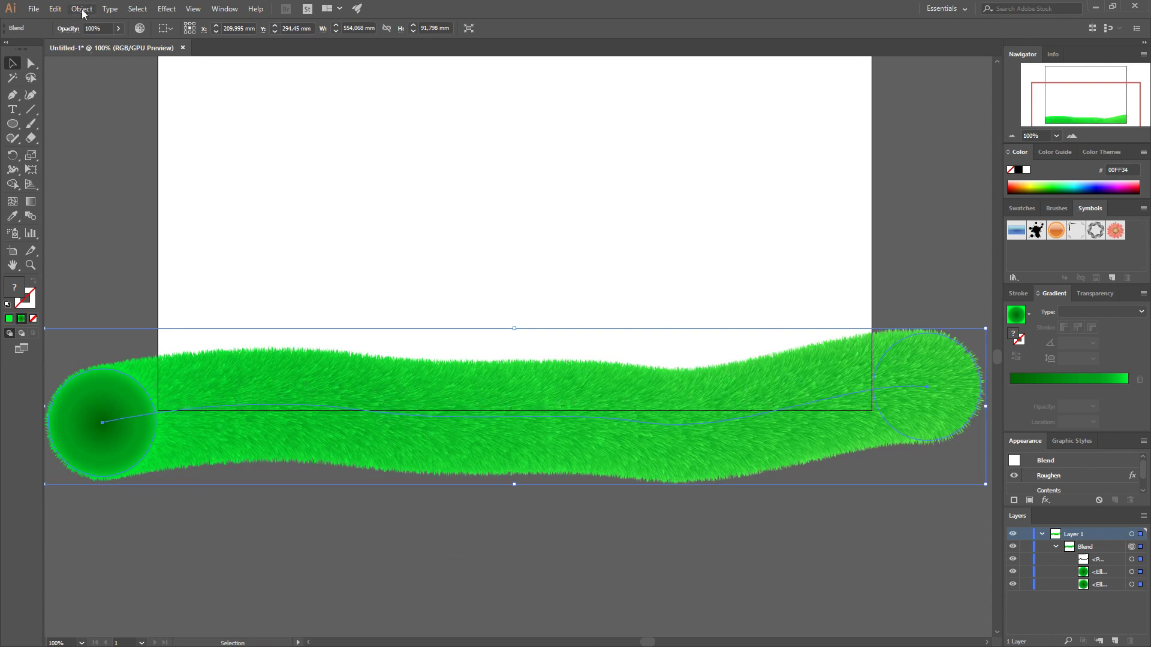
key(a)
key(ctrl+z)
key(v)
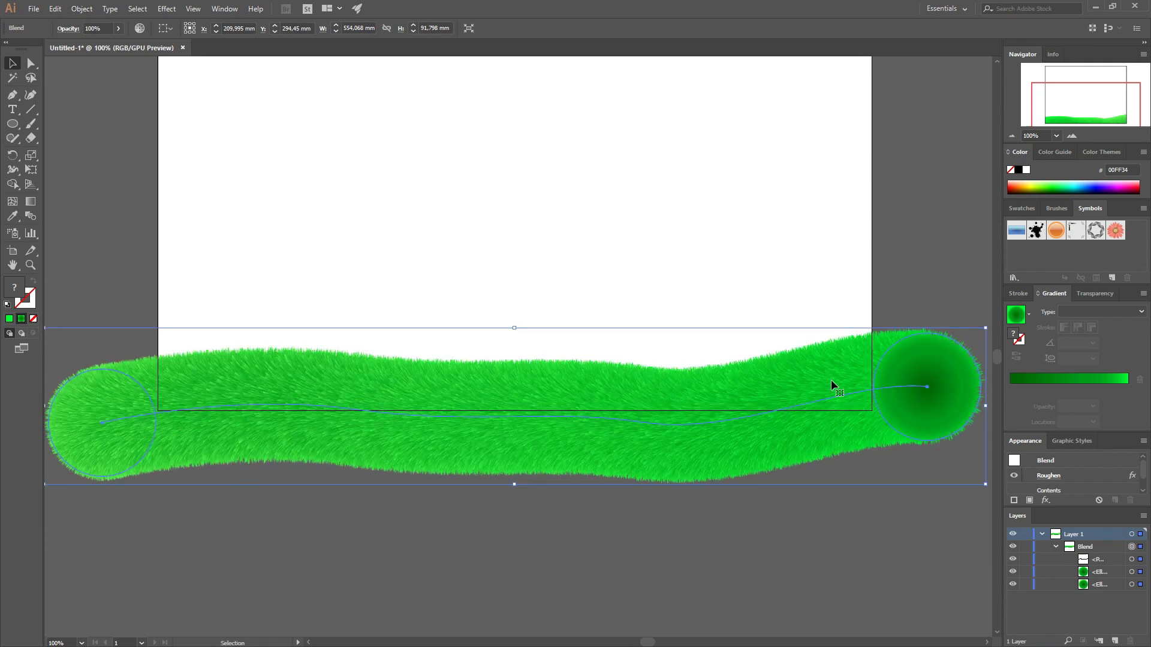
- Reverse the blend's stacking order front to back and compare the grass direction at different magnifications
click(81, 9)
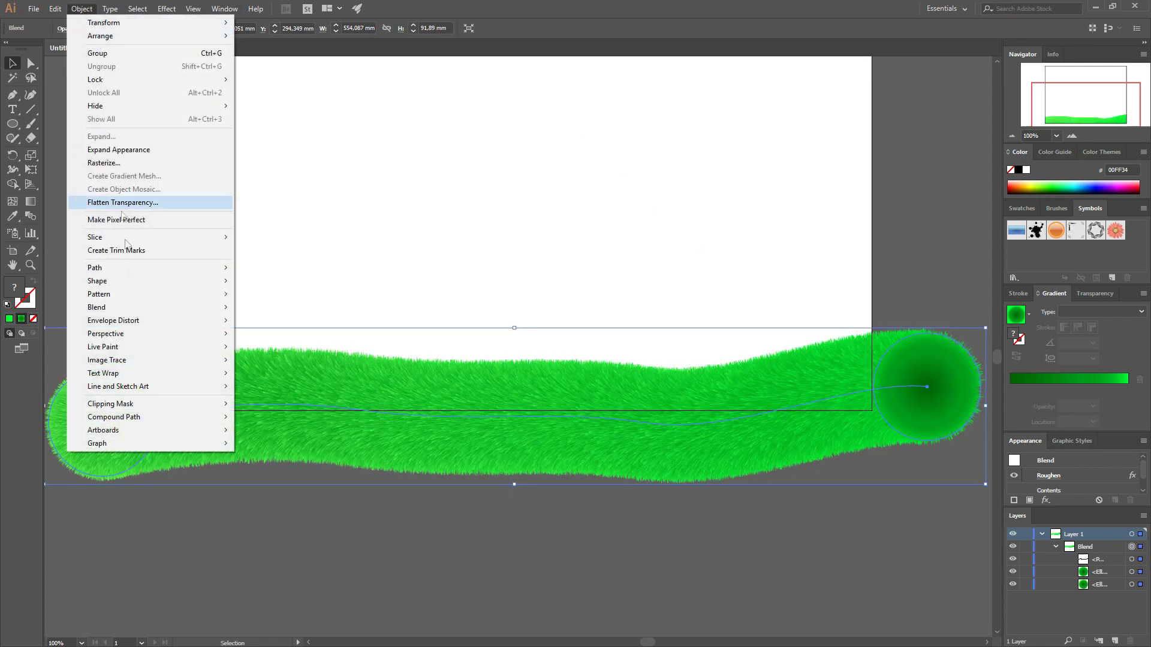
mouse_move(146, 307)
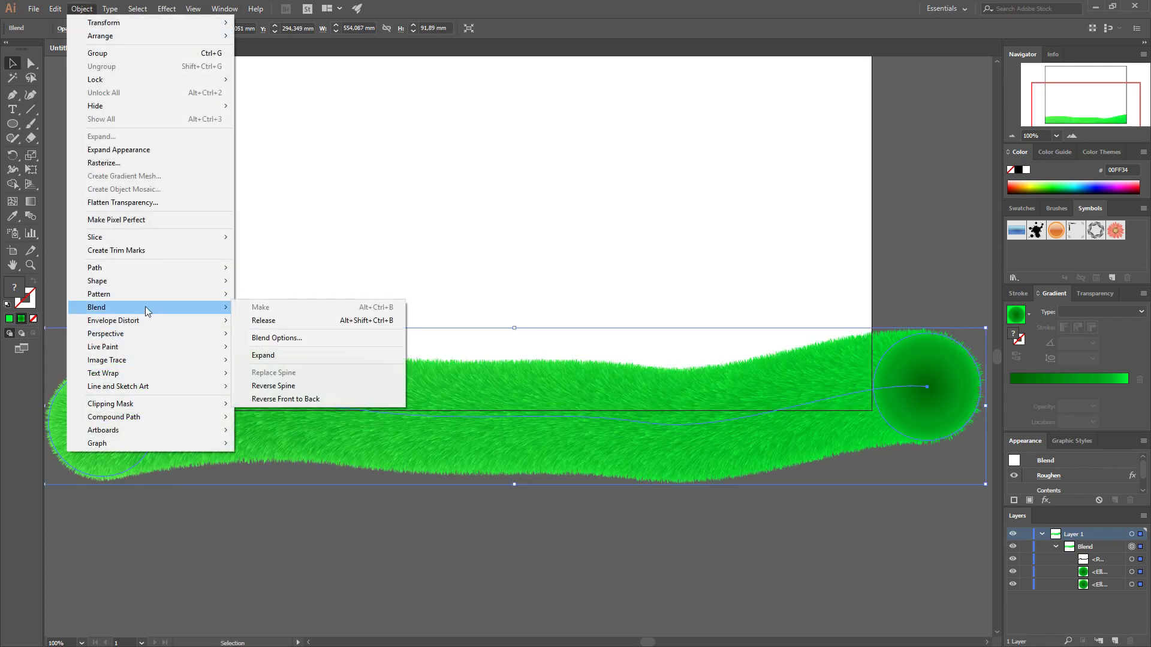
click(303, 399)
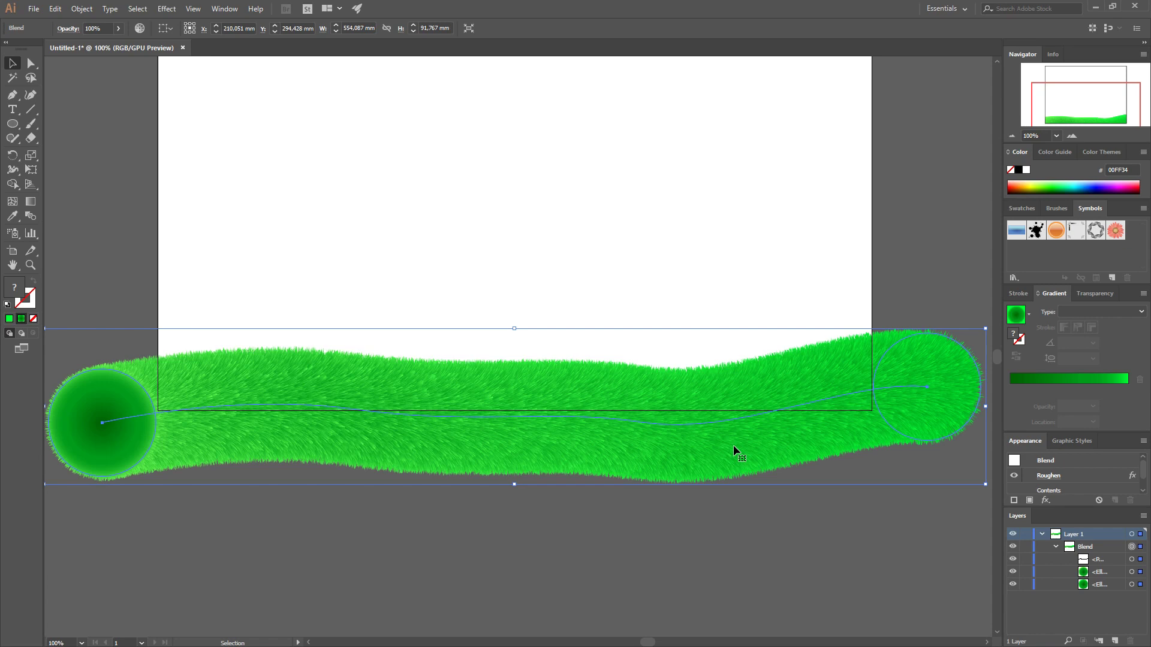
key(a)
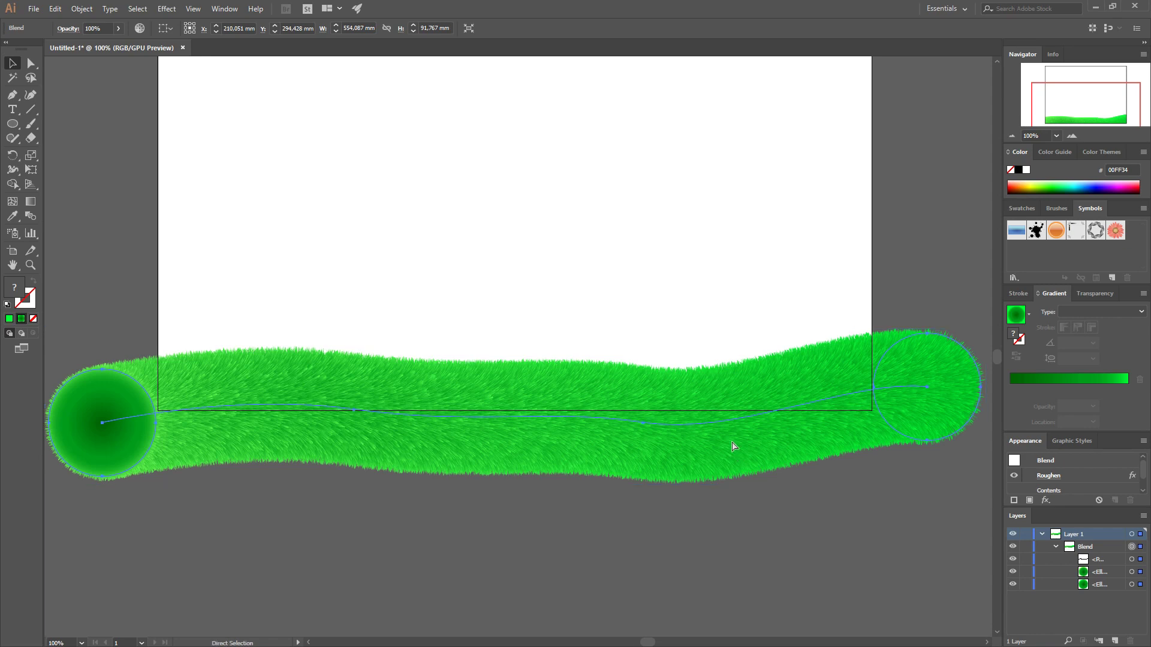
key(ctrl+minus)
key(v)
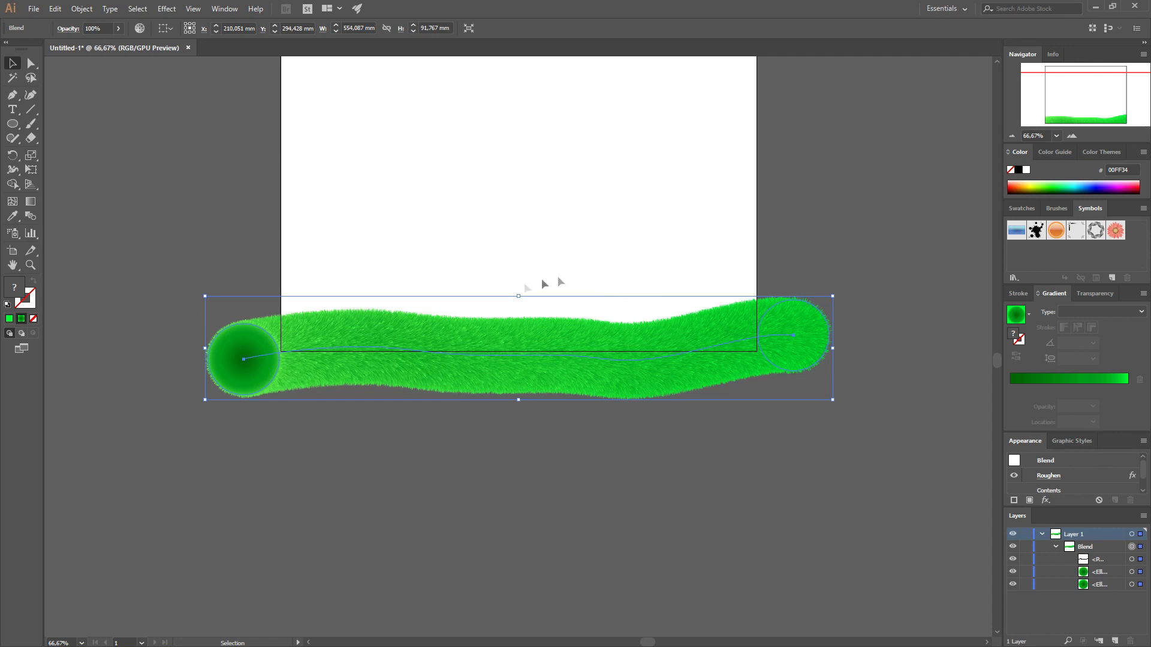
key(ctrl+1)
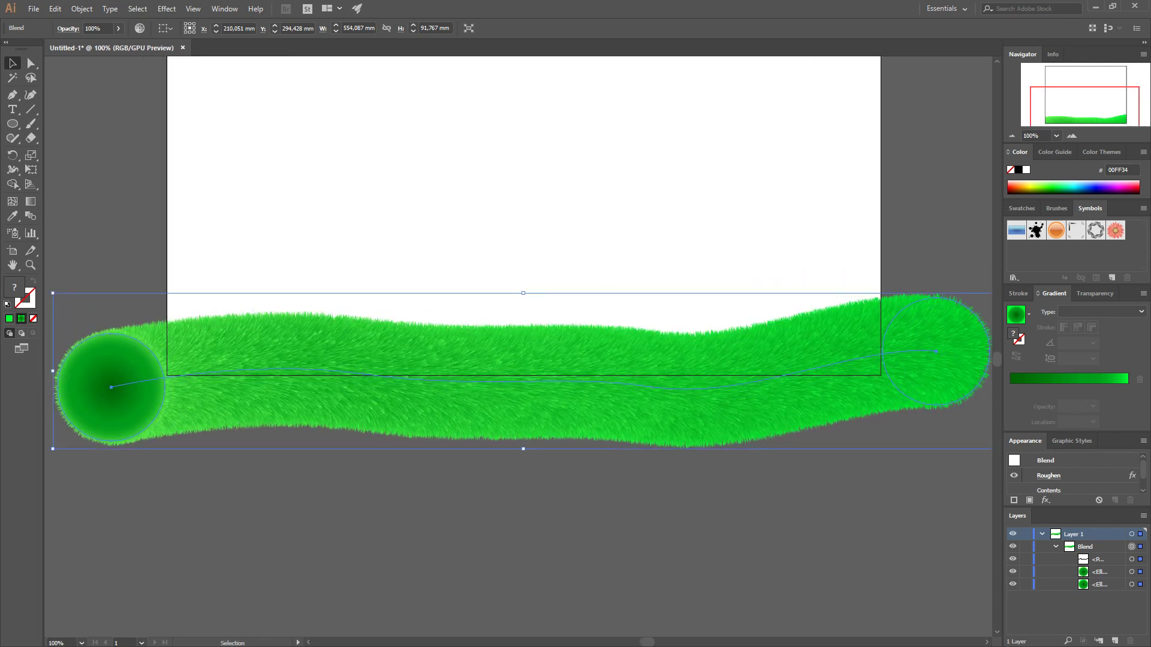
key(ctrl+minus)
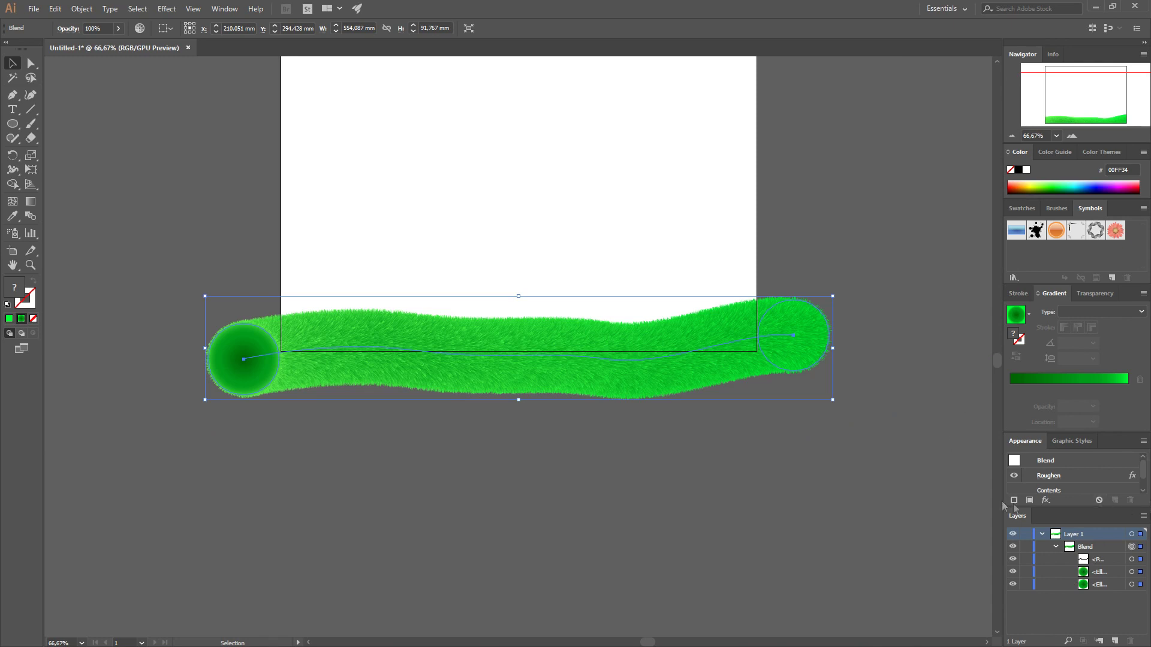
- Hide the blend's Roughen effect and remove the middle colour stop from the left end circle's radial gradient
click(1013, 475)
click(1058, 479)
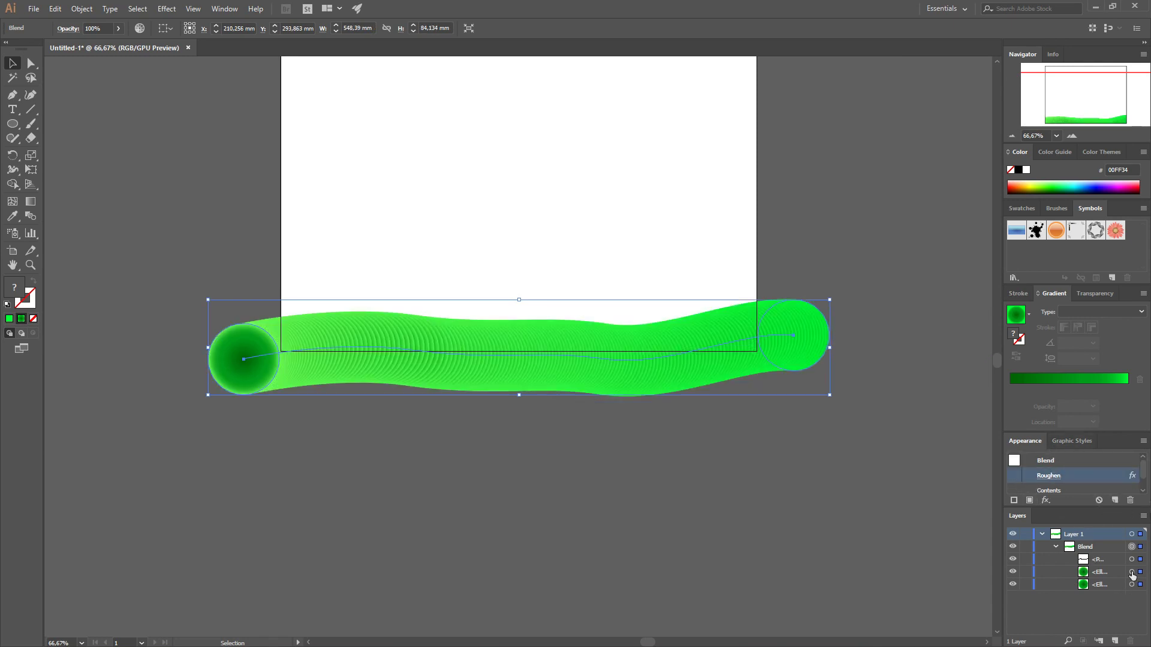
click(1131, 572)
click(1080, 389)
drag(1080, 389, 1081, 419)
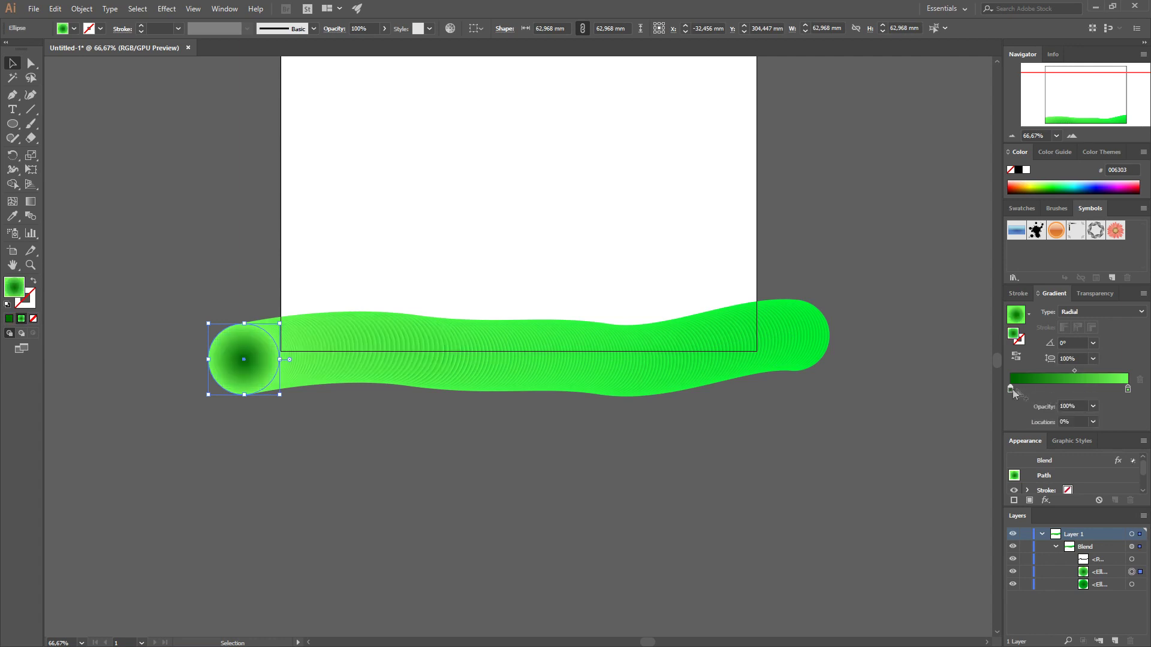
- Recolour the left circle's gradient from black to light grey and move the black stop to the 29.5% location
double_click(1011, 389)
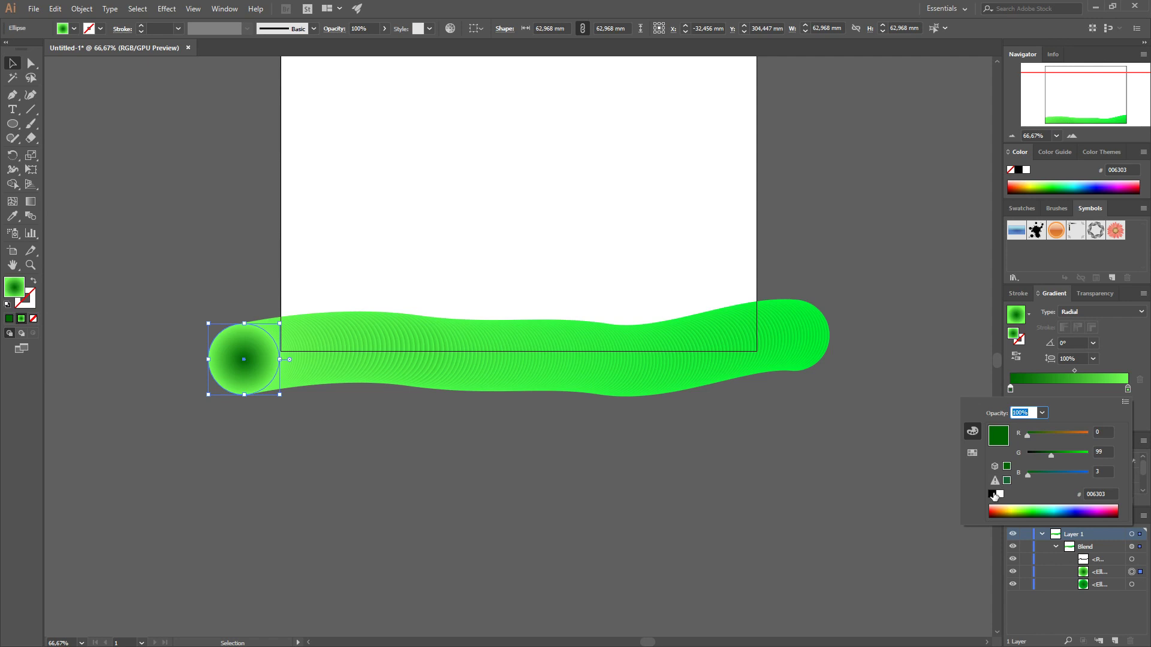
click(992, 494)
click(972, 452)
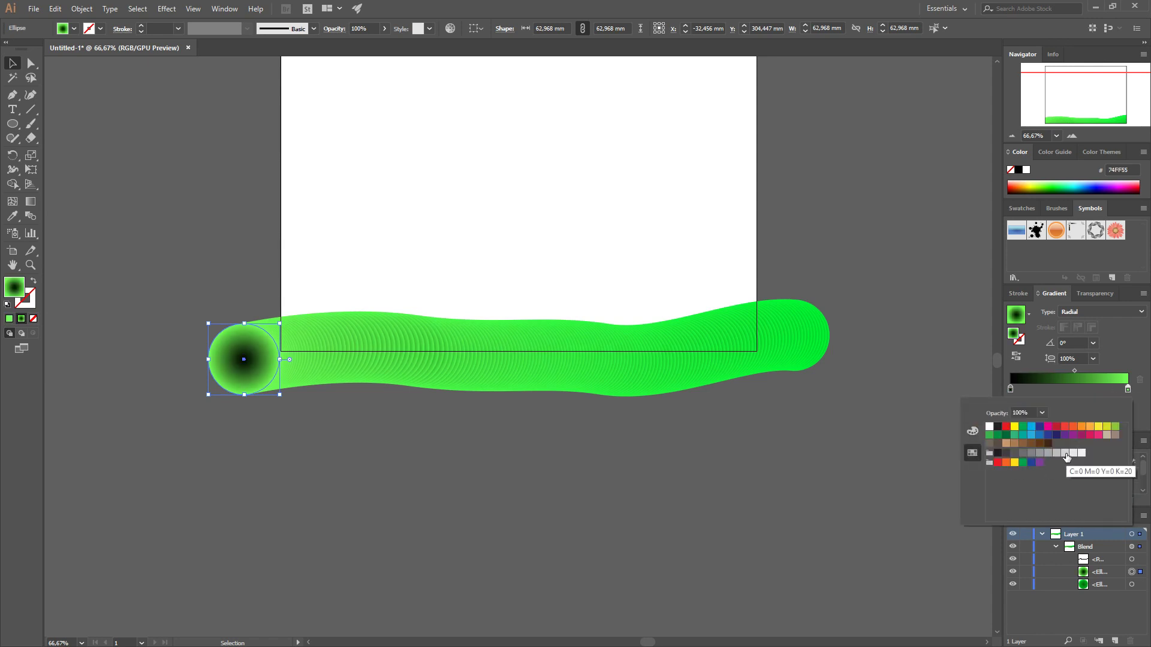
click(1074, 454)
drag(1011, 389, 1048, 390)
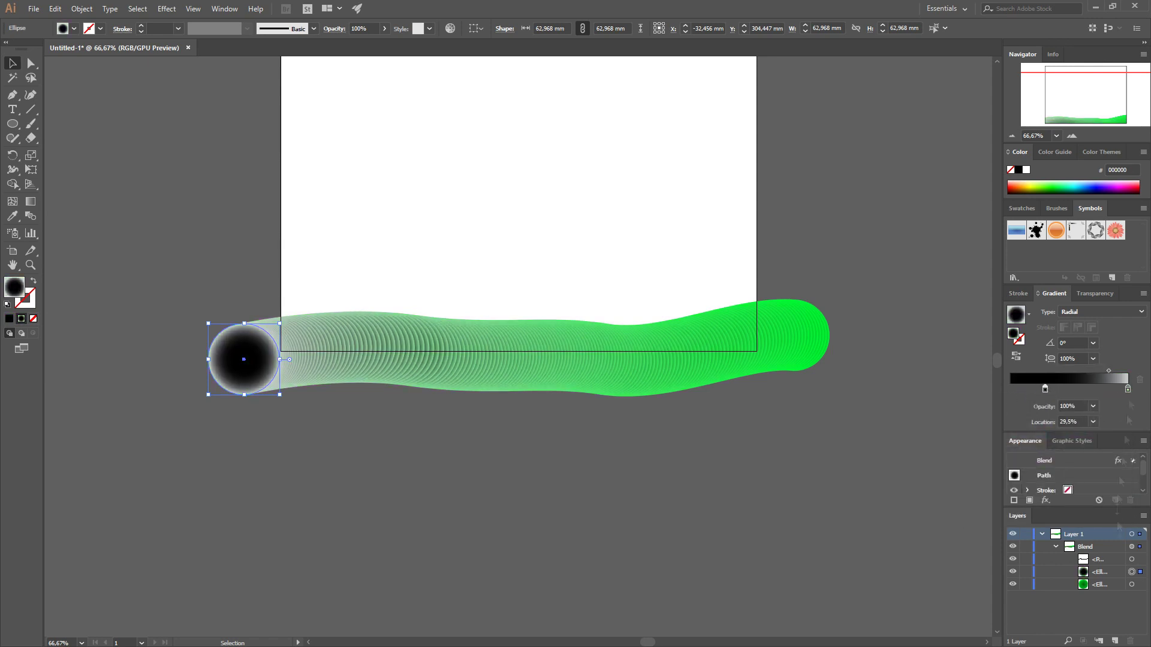
- Give the right circle a radial gradient from near-black 231F20 at 80.75% to light grey D1D3D4, and select the whole blend
click(794, 336)
double_click(1128, 389)
key(Escape)
click(1074, 453)
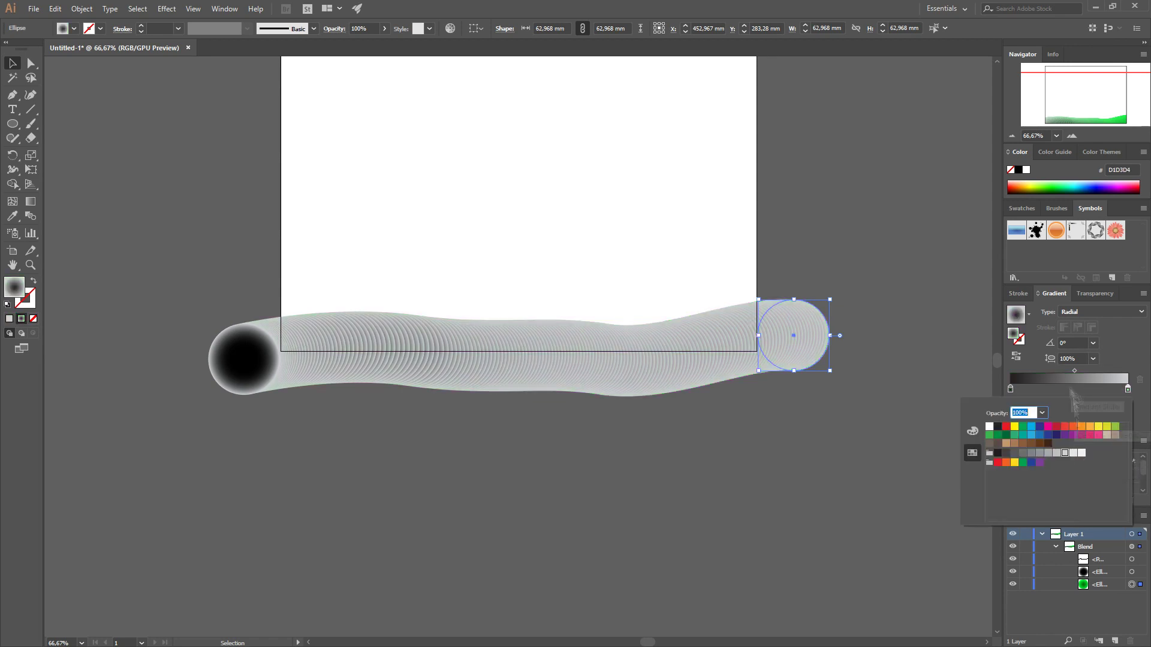
drag(1127, 389, 1105, 389)
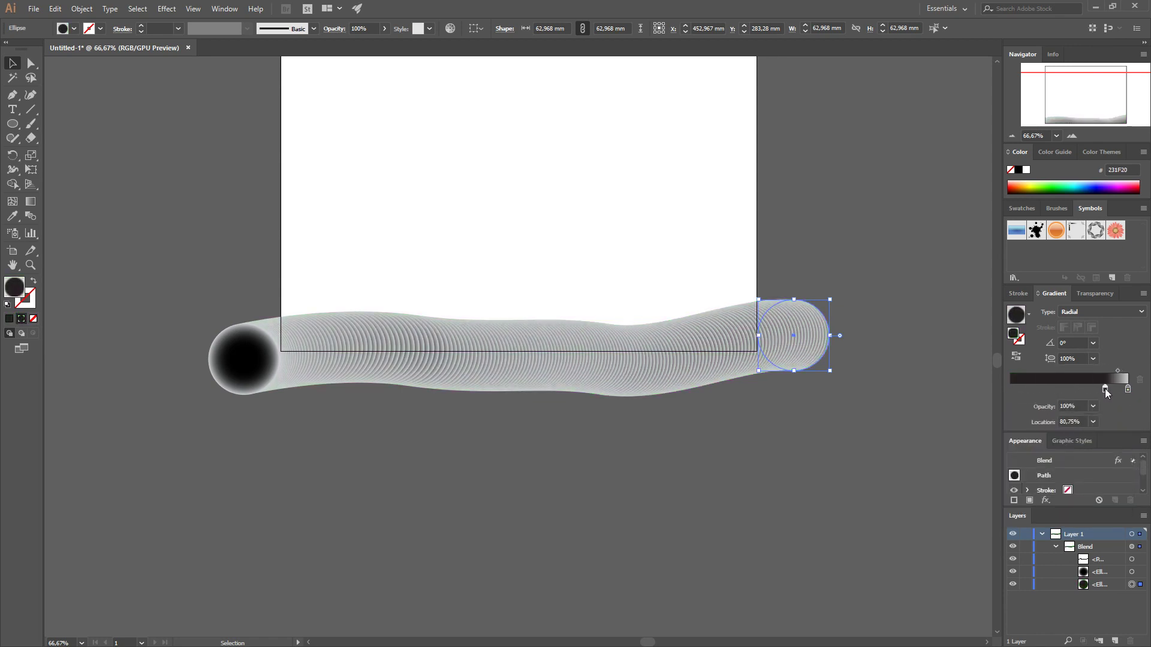
click(1132, 546)
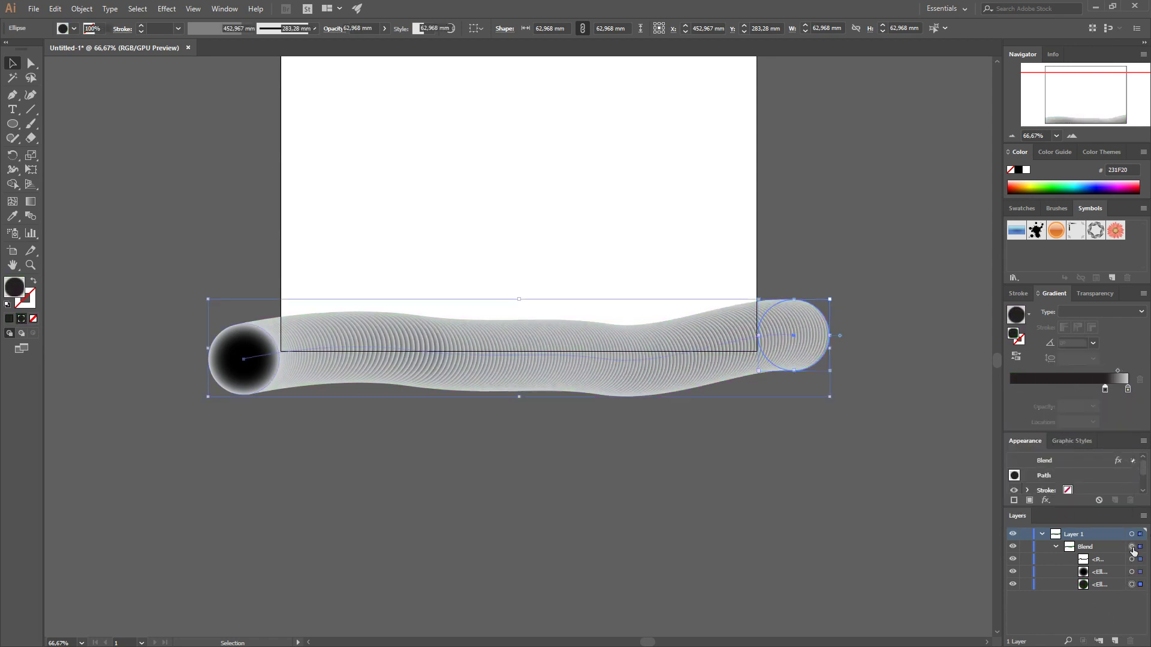
- Show the blend's Roughen effect again, paste a copy of the blend directly in front and select that copy
click(1016, 481)
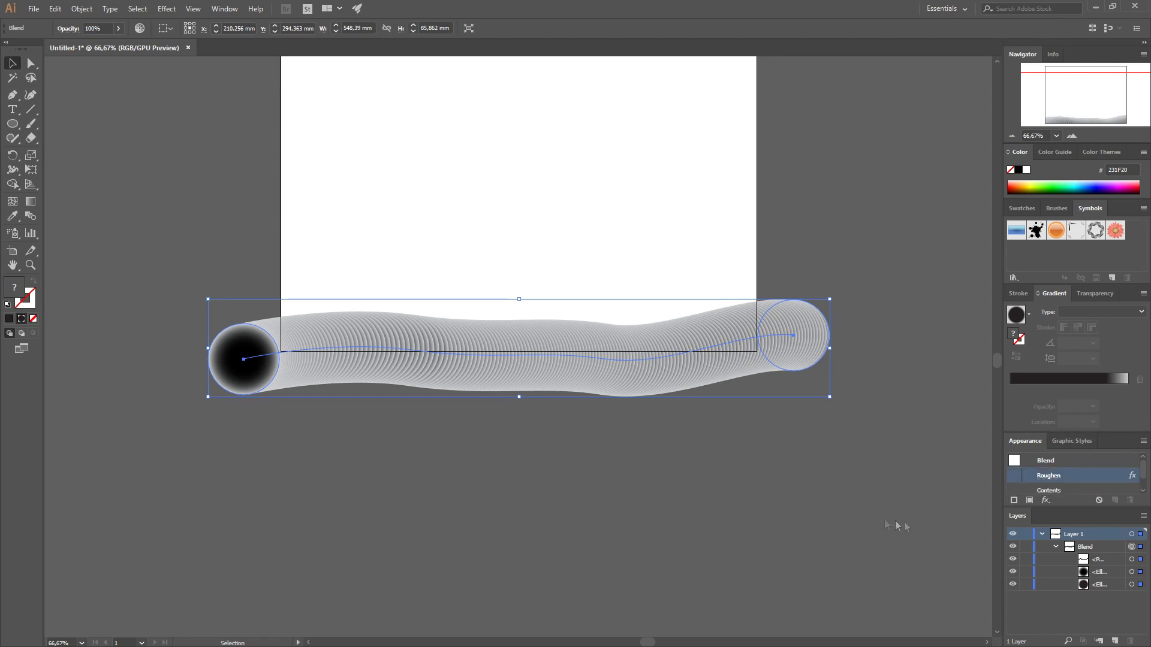
click(865, 262)
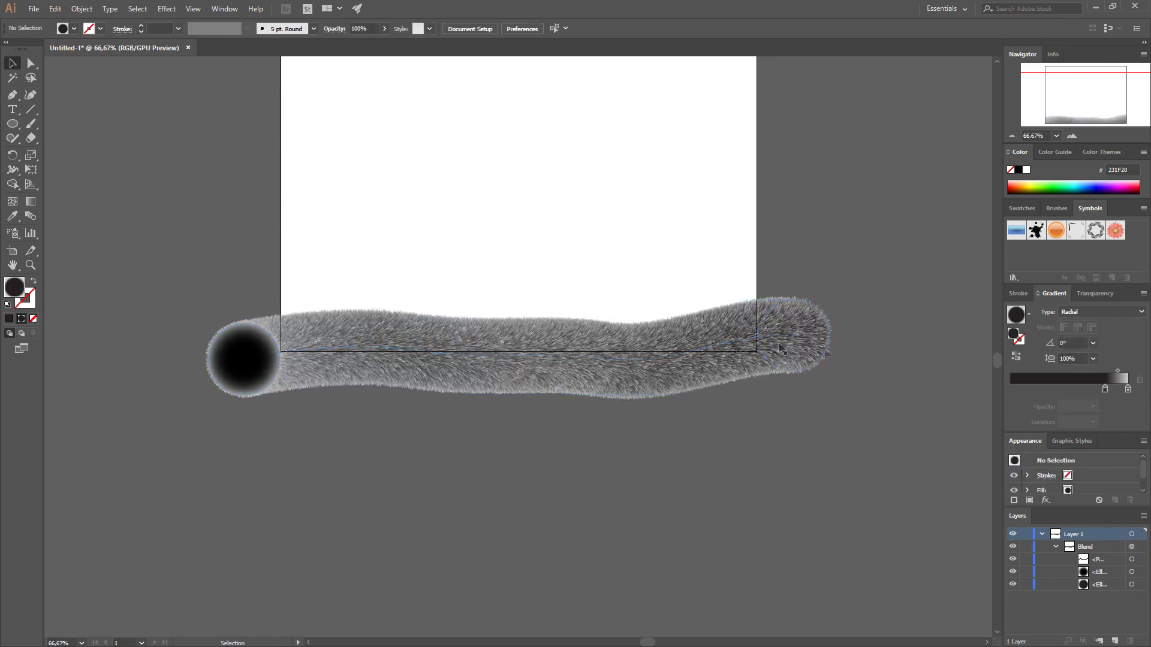
click(1132, 546)
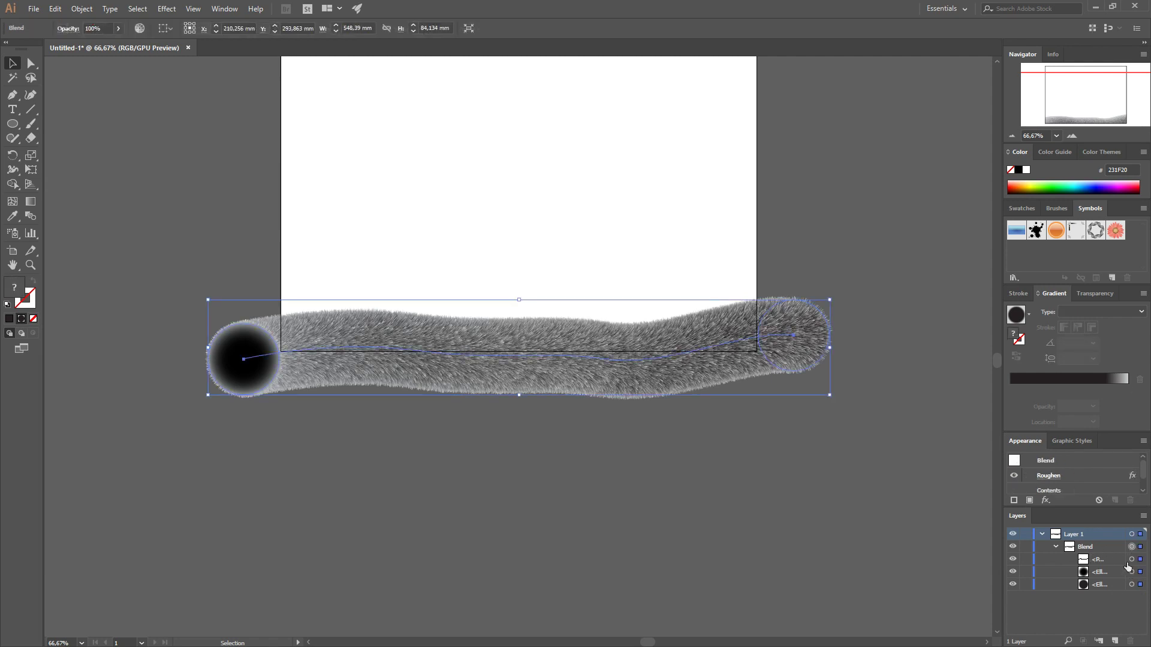
key(ctrl+f)
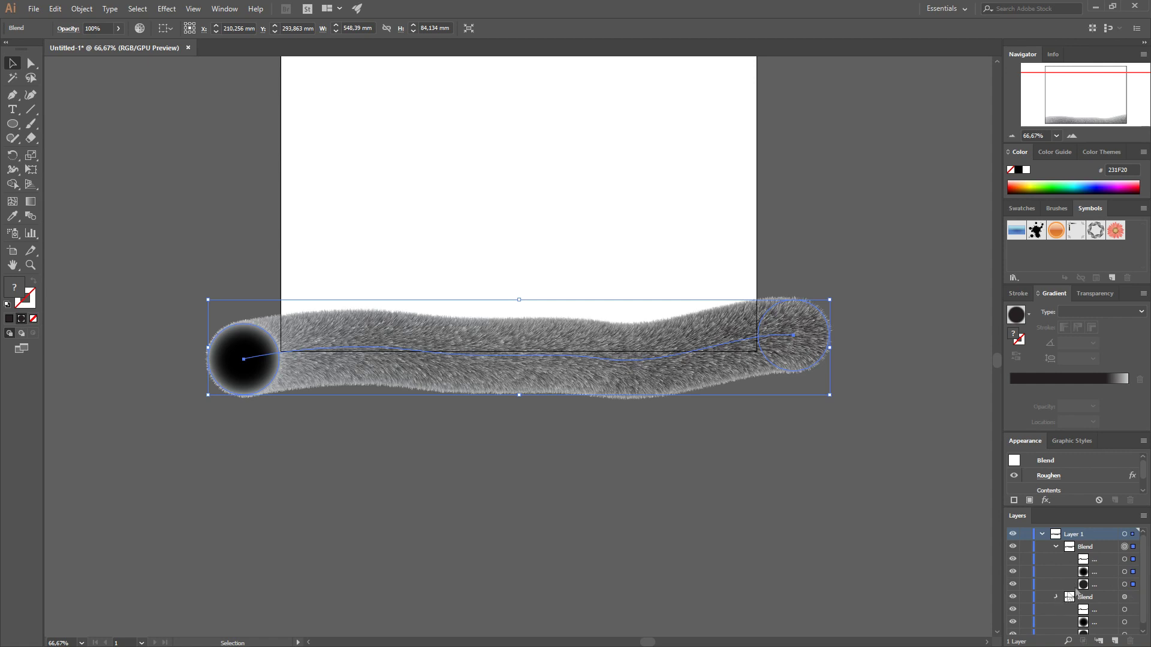
click(1130, 546)
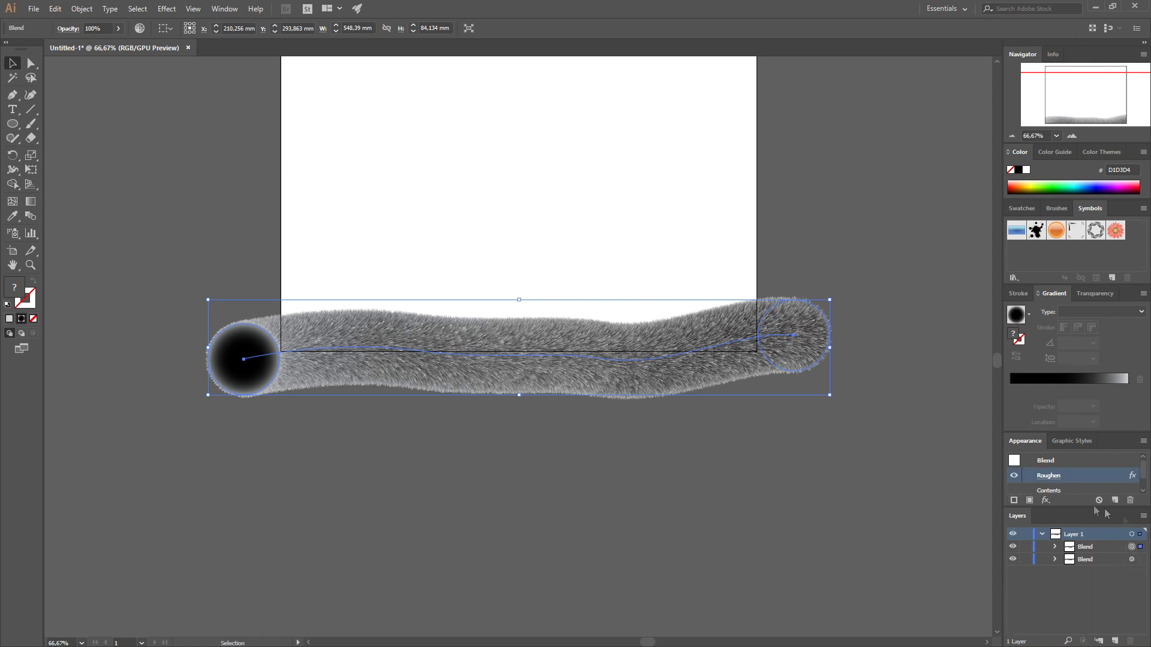
- Expand the appearance of the front blend copy and hide the selection edges
click(82, 8)
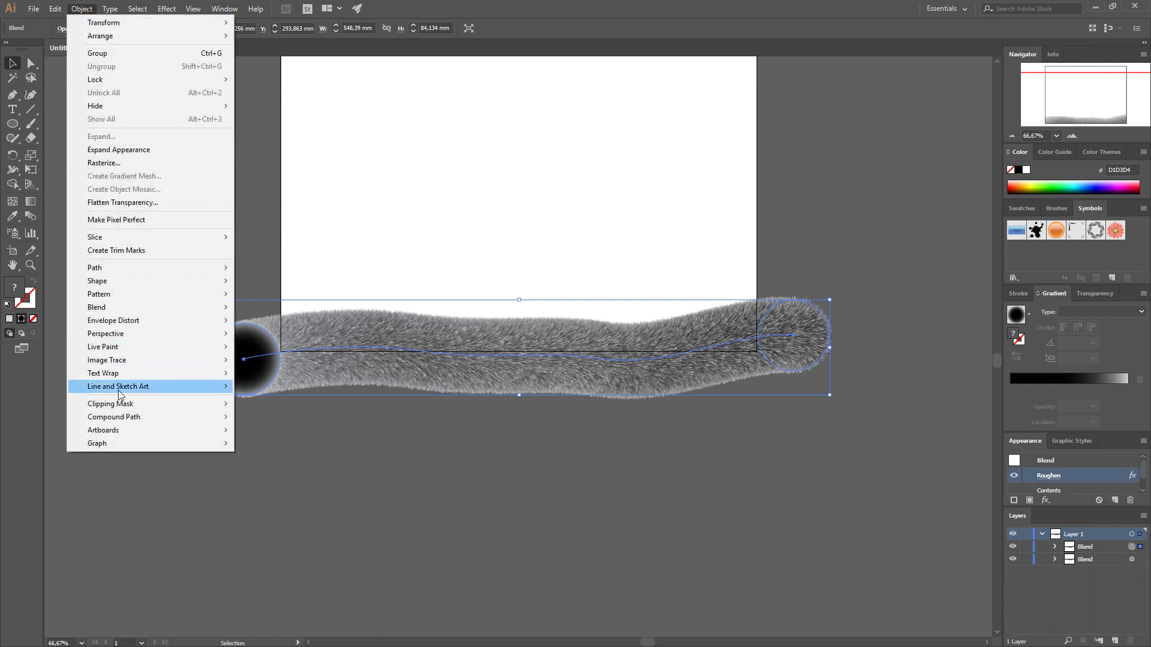
click(118, 149)
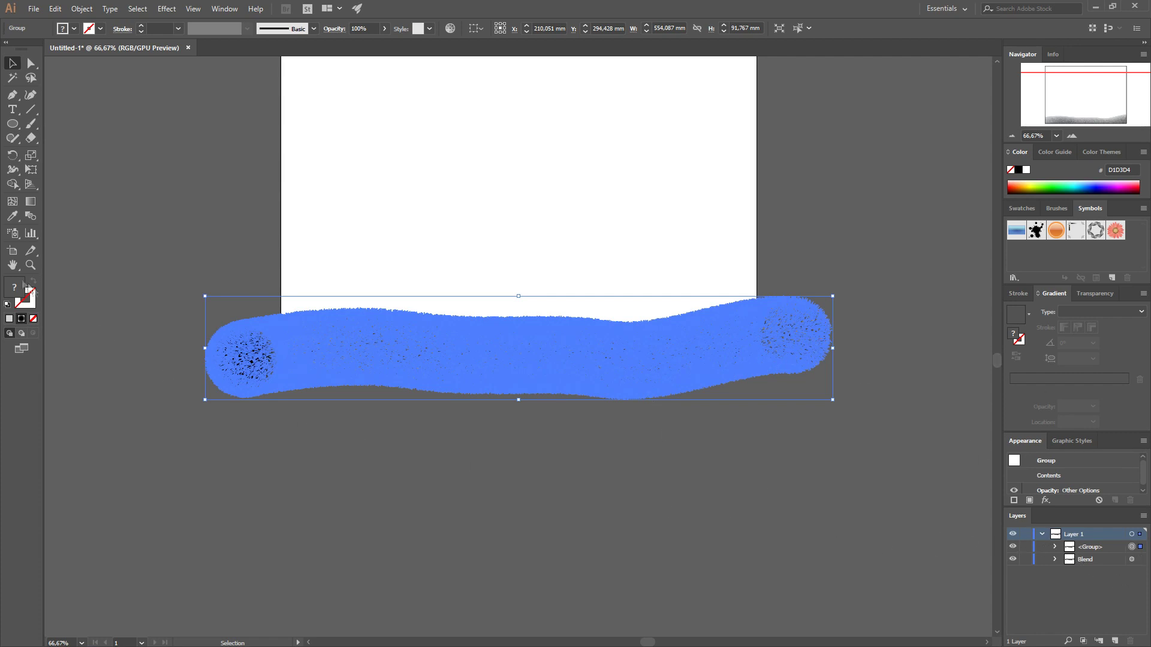
click(203, 9)
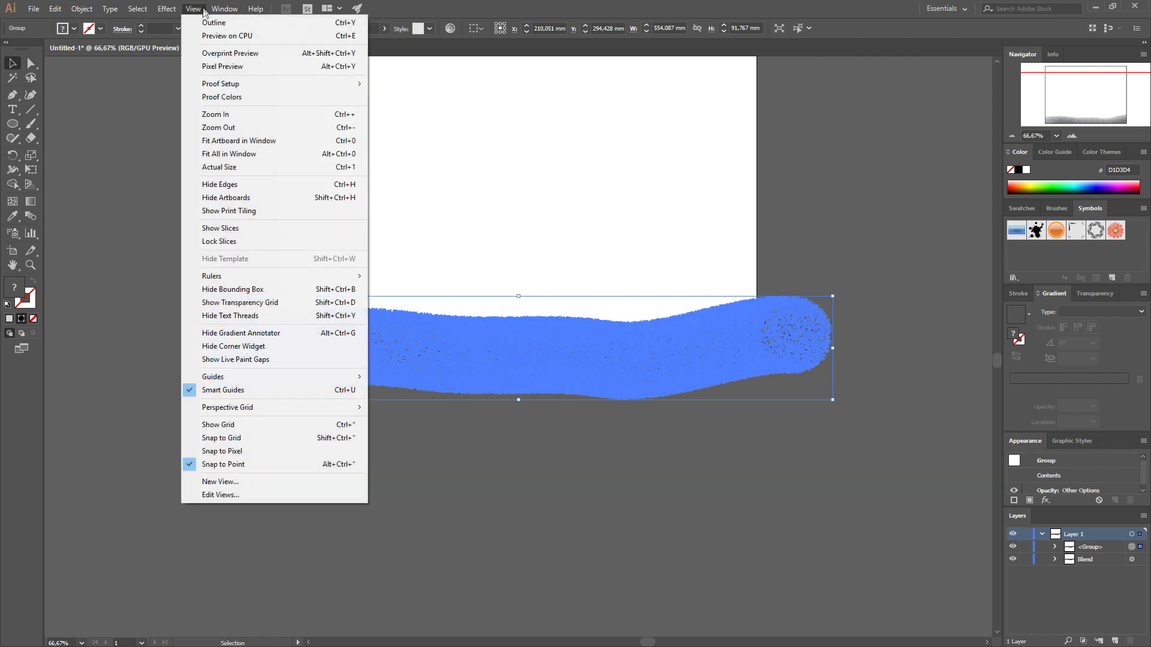
click(238, 188)
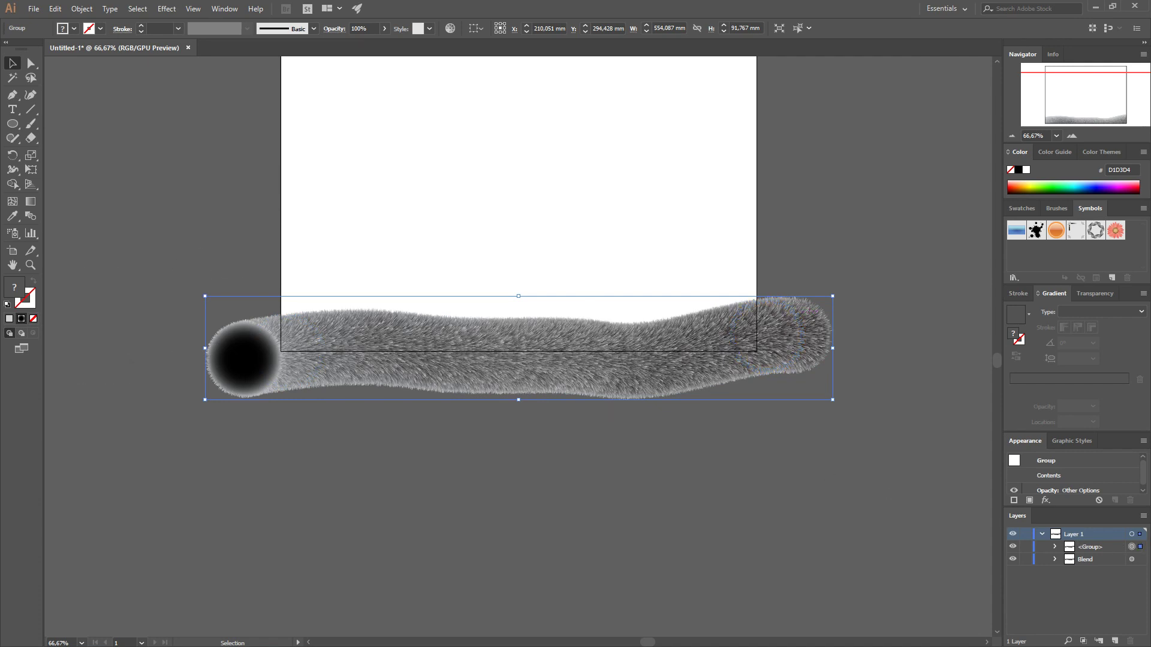
- Give the expanded group a linear black-to-light-grey gradient fill with the black stop at 0%
click(9, 318)
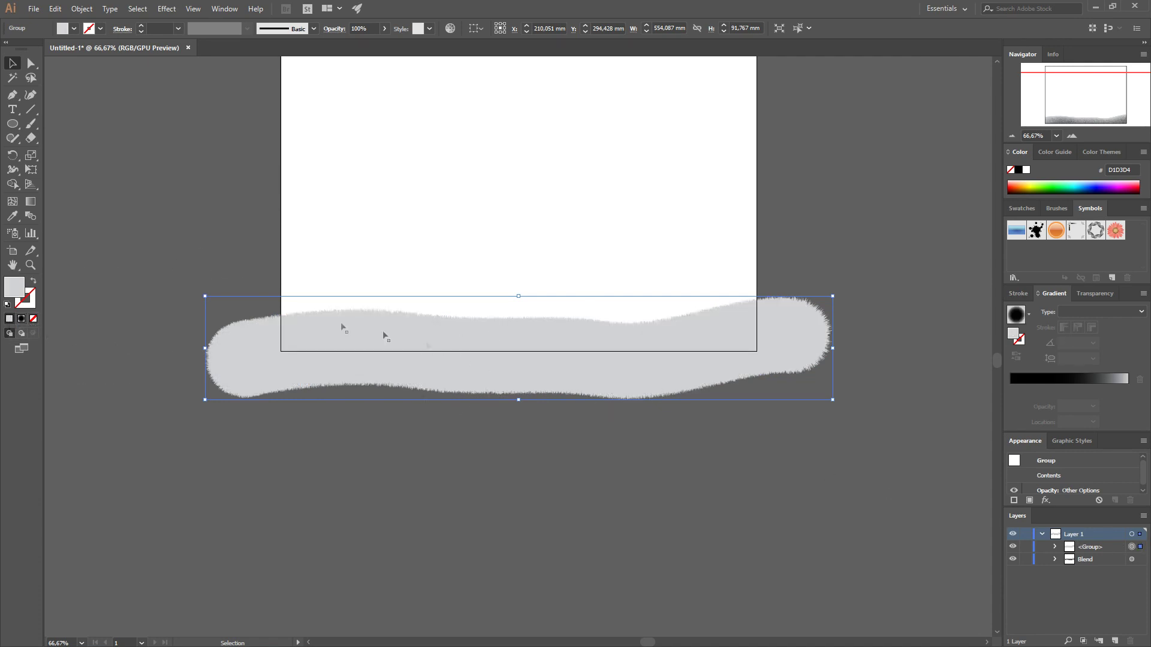
click(21, 318)
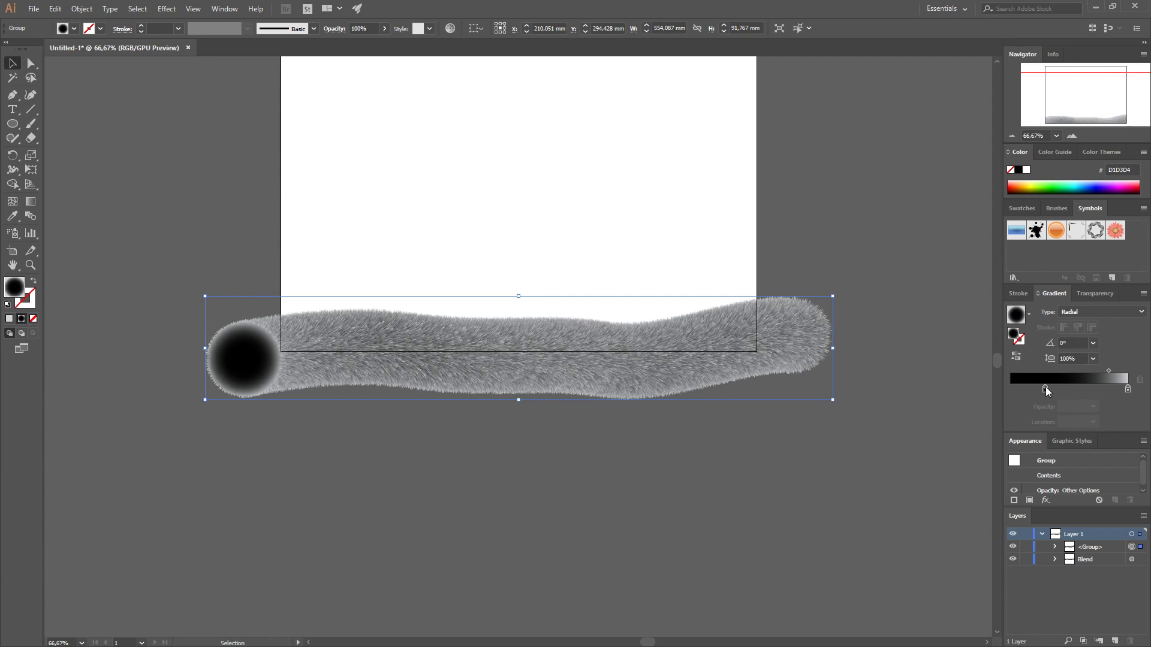
drag(1046, 391, 983, 391)
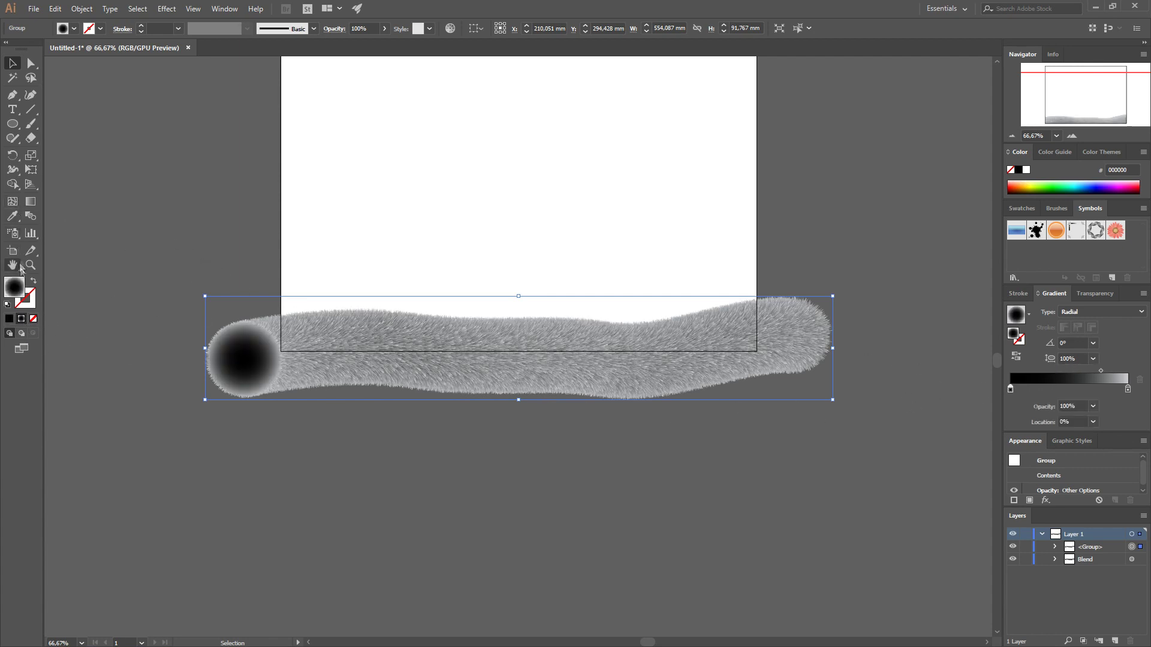
click(1110, 315)
click(1101, 325)
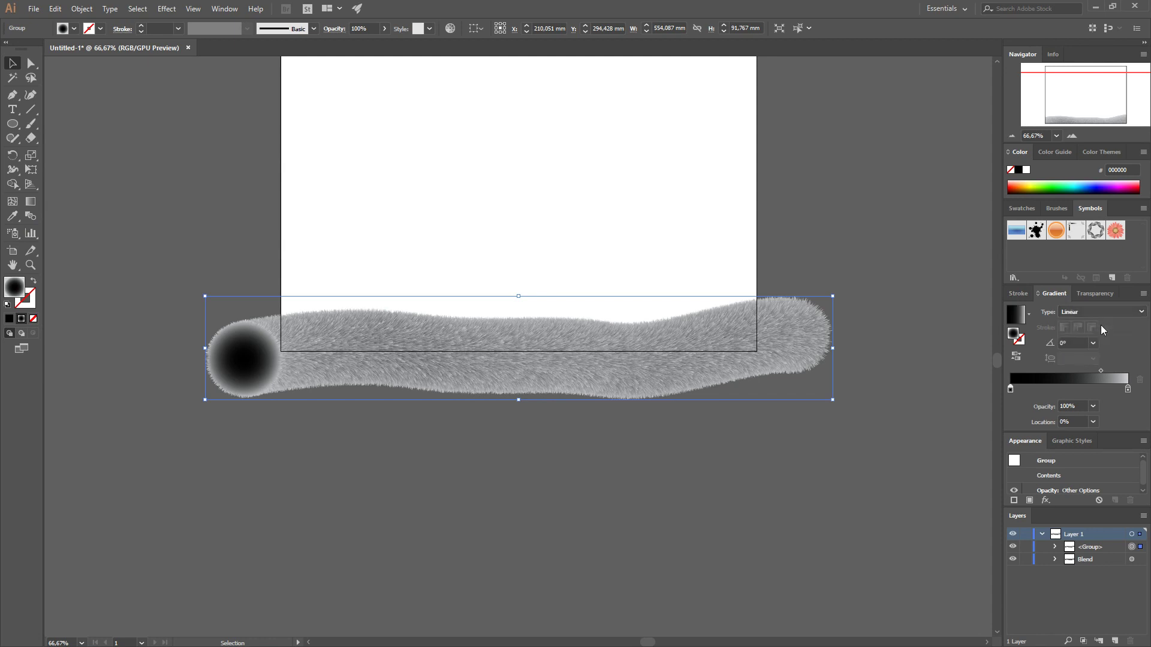
- Stretch one linear gradient upward across the whole expanded group at about 90.9°, black below and light grey along the top edge
click(31, 202)
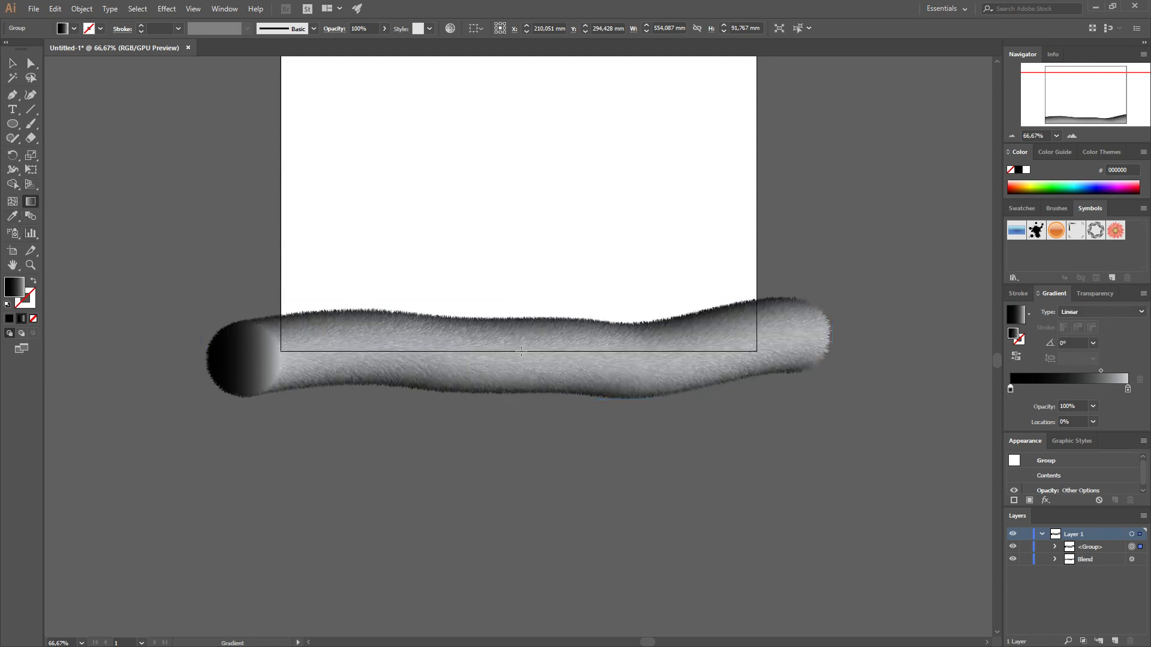
click(630, 356)
drag(623, 356, 621, 323)
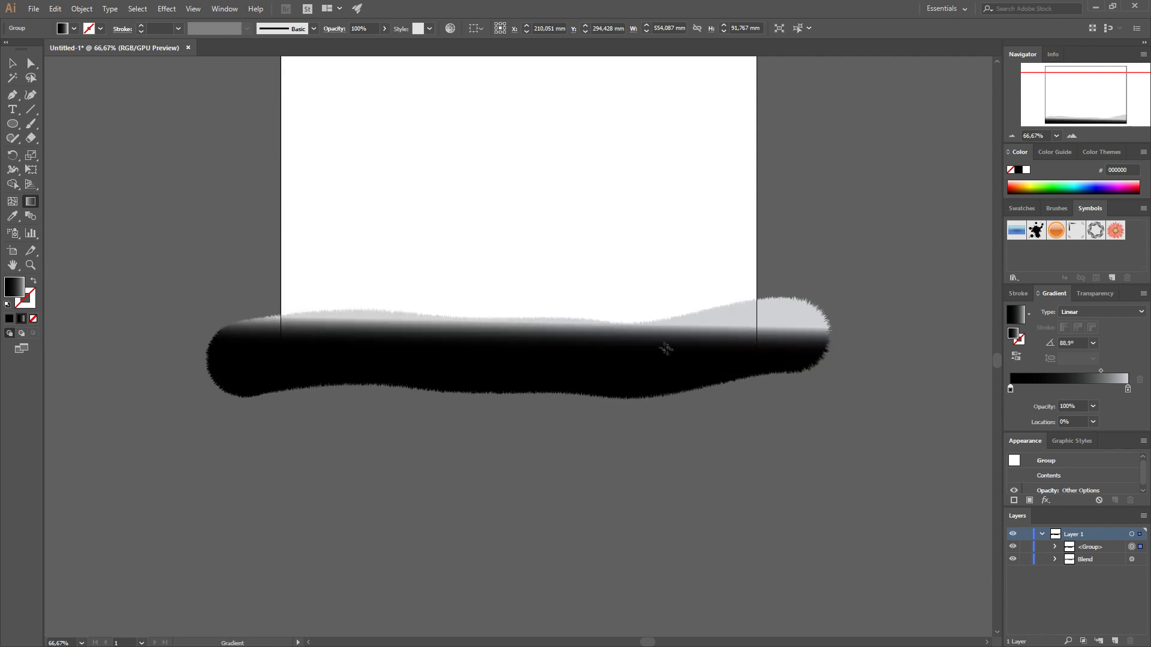
drag(693, 346, 693, 312)
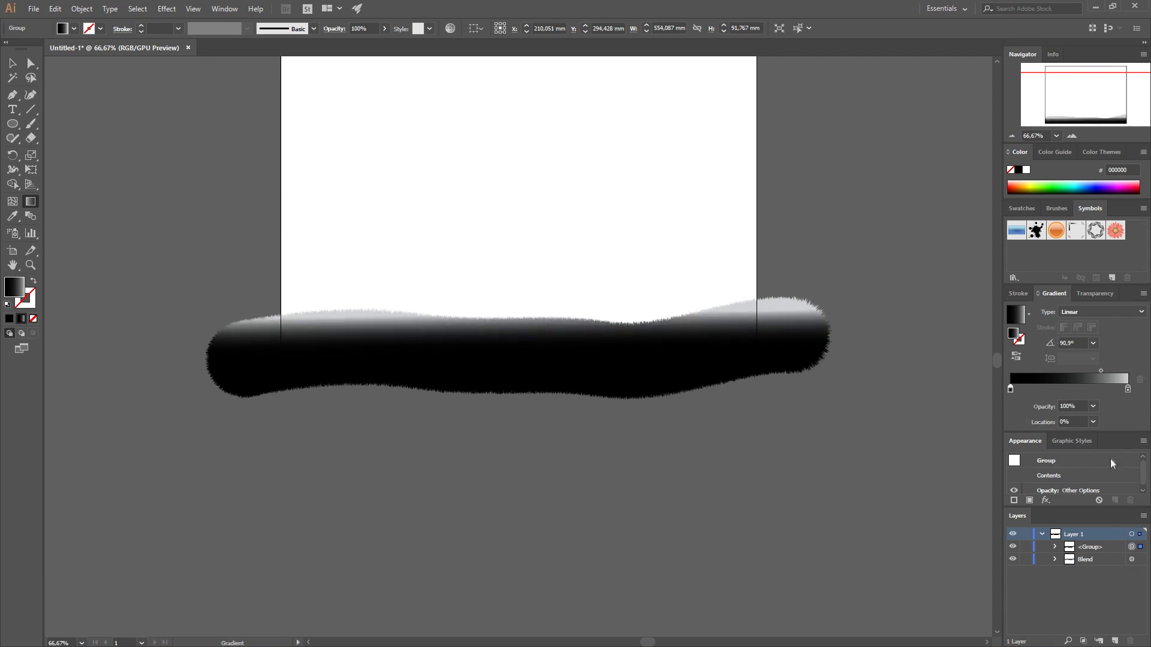
- Recolour the group's gradient from dark green to bright green and add a medium-dark green middle stop at 71.75%
double_click(1010, 389)
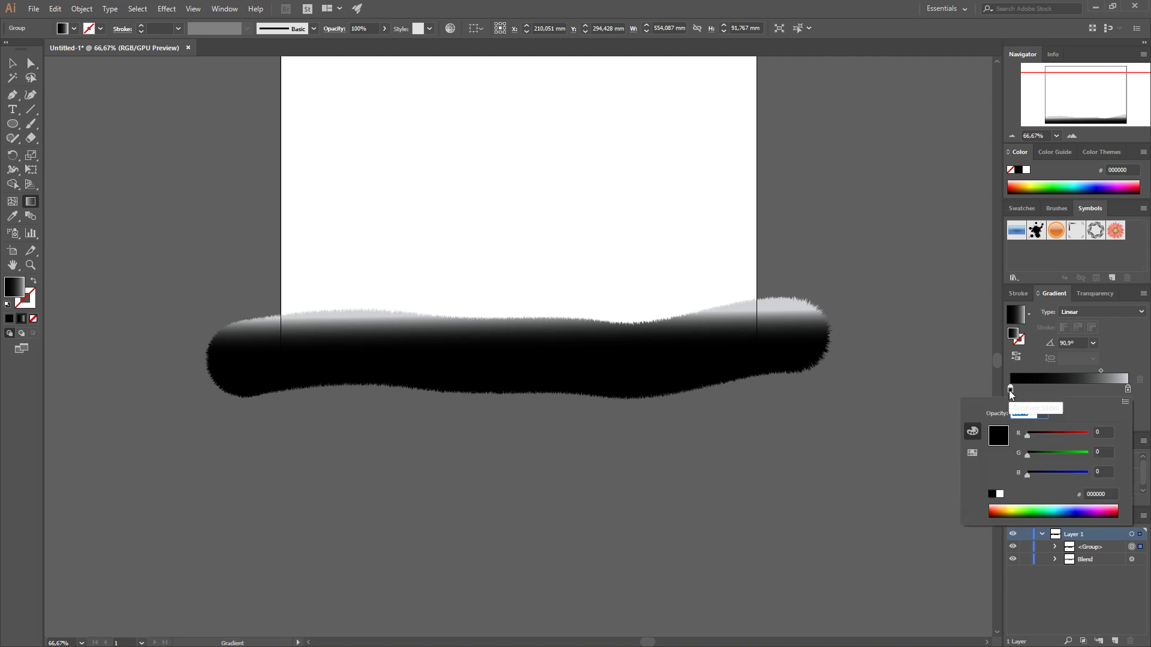
click(1046, 455)
click(1128, 390)
double_click(1128, 389)
click(1043, 508)
click(1094, 388)
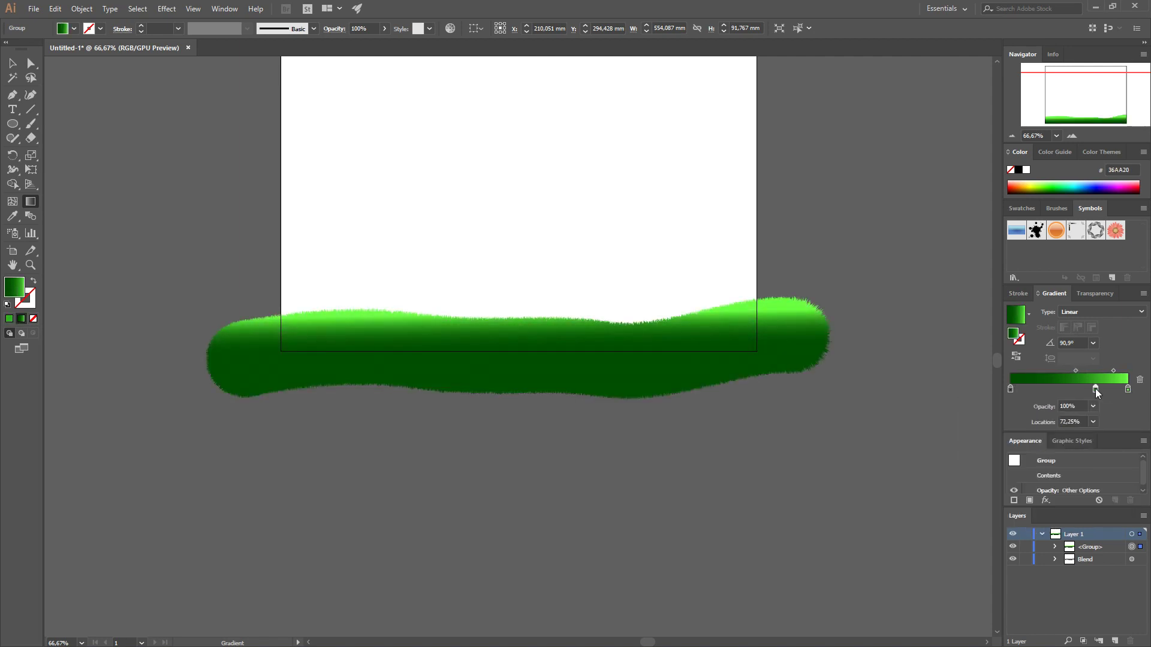
double_click(1095, 388)
click(1083, 470)
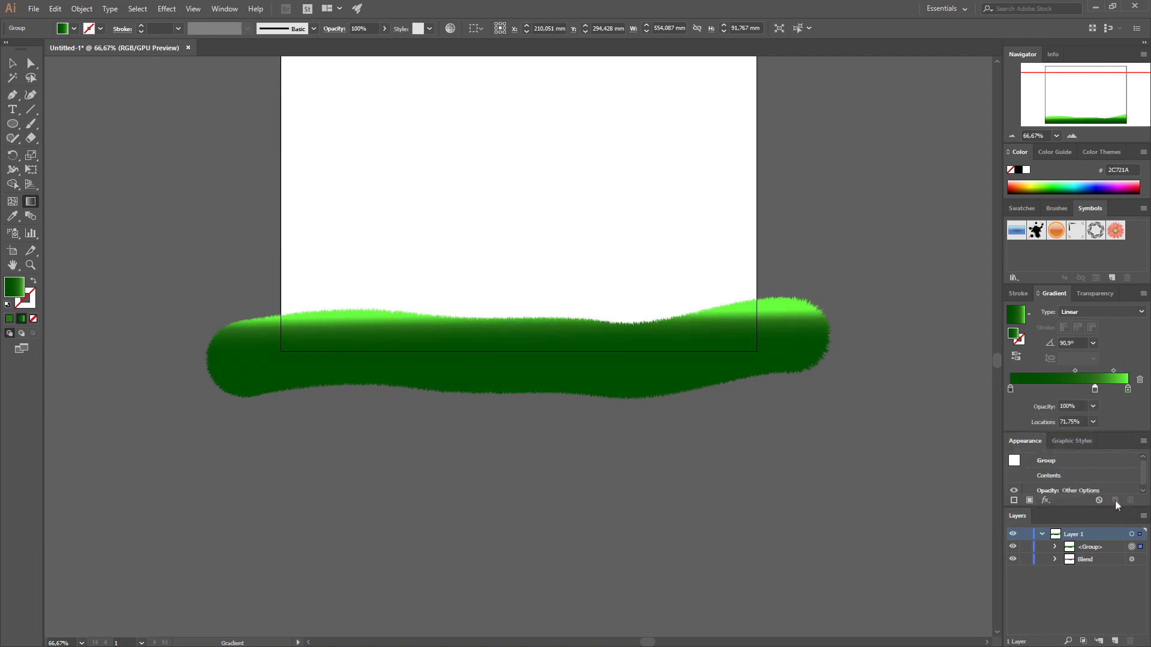
- Set the expanded green group's blending mode to Multiply
click(1093, 293)
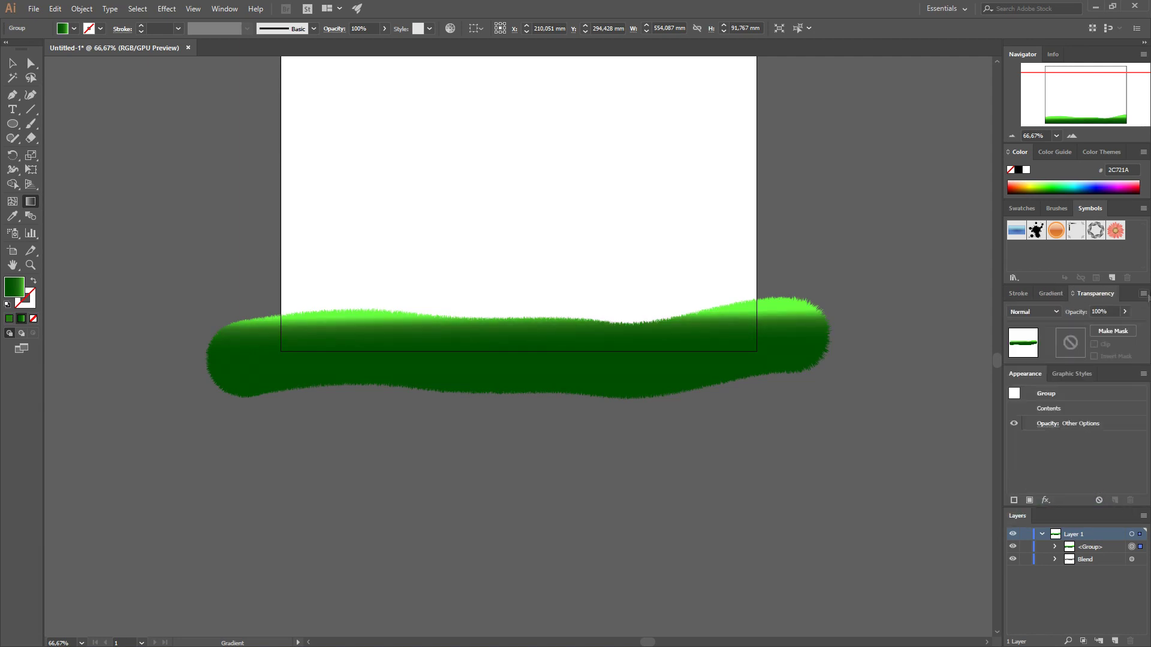
click(1055, 312)
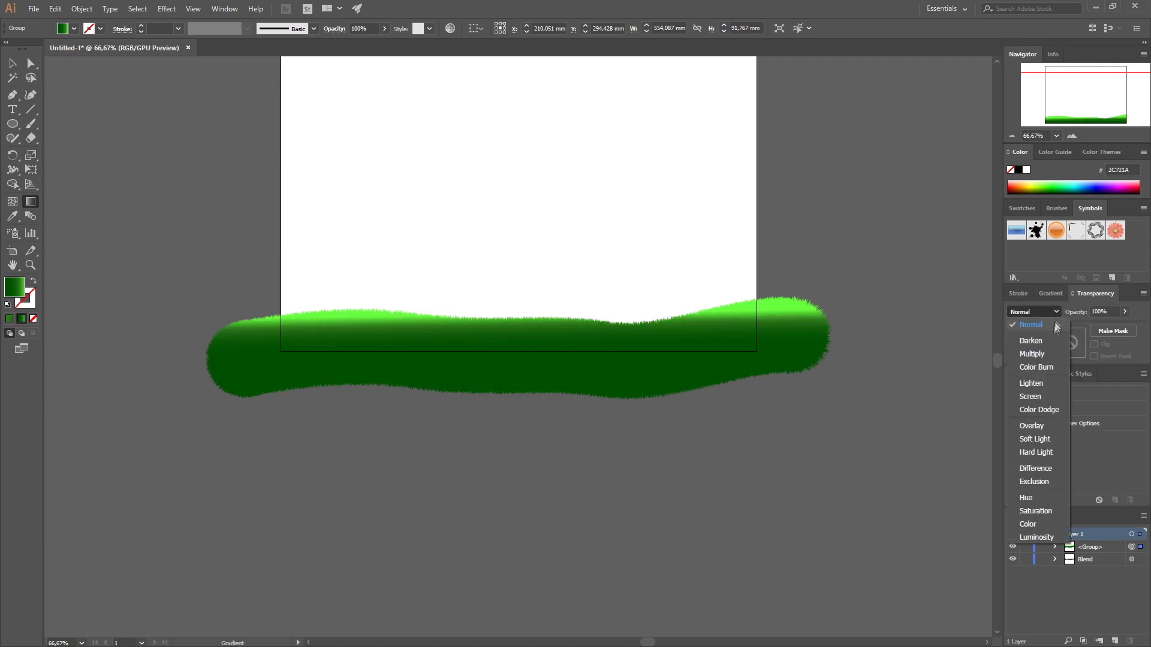
click(1045, 354)
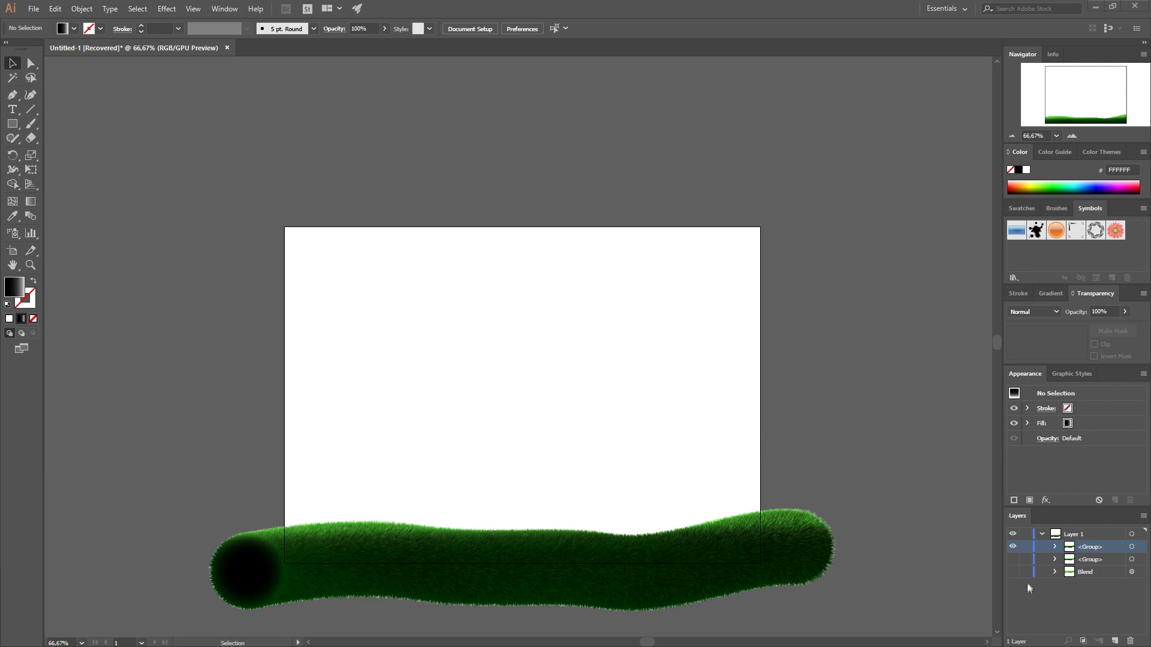
- Show the hidden bright green blend, select its left end polygon and turn the selection edges back on
click(1011, 571)
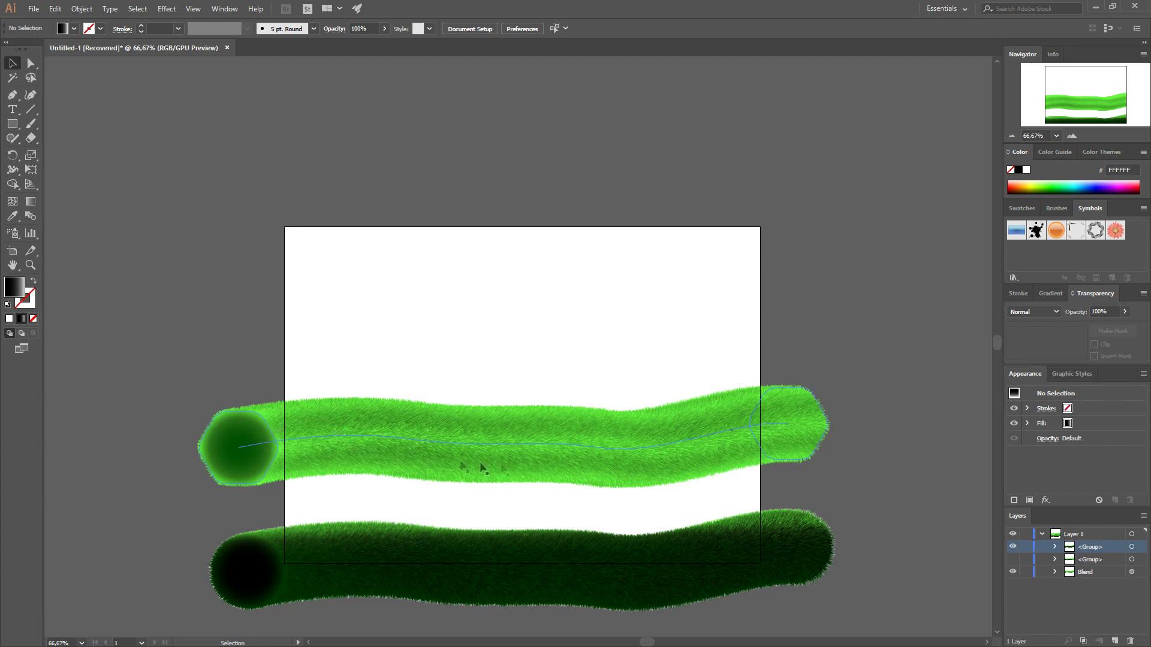
click(1054, 572)
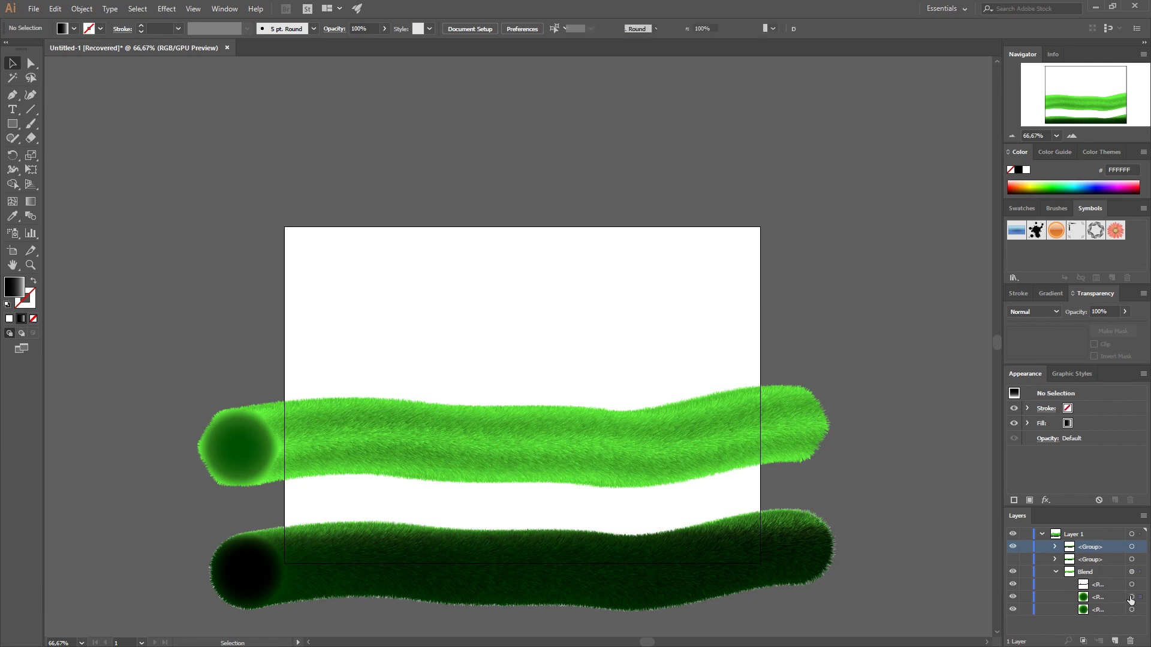
click(1131, 597)
click(193, 9)
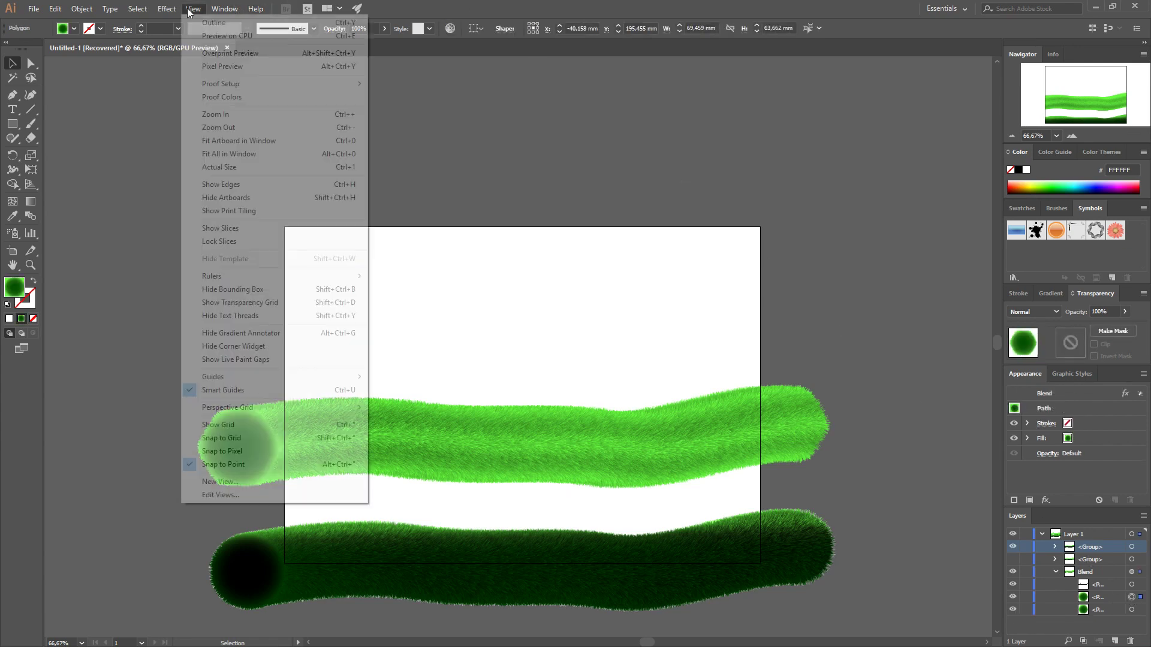
click(276, 185)
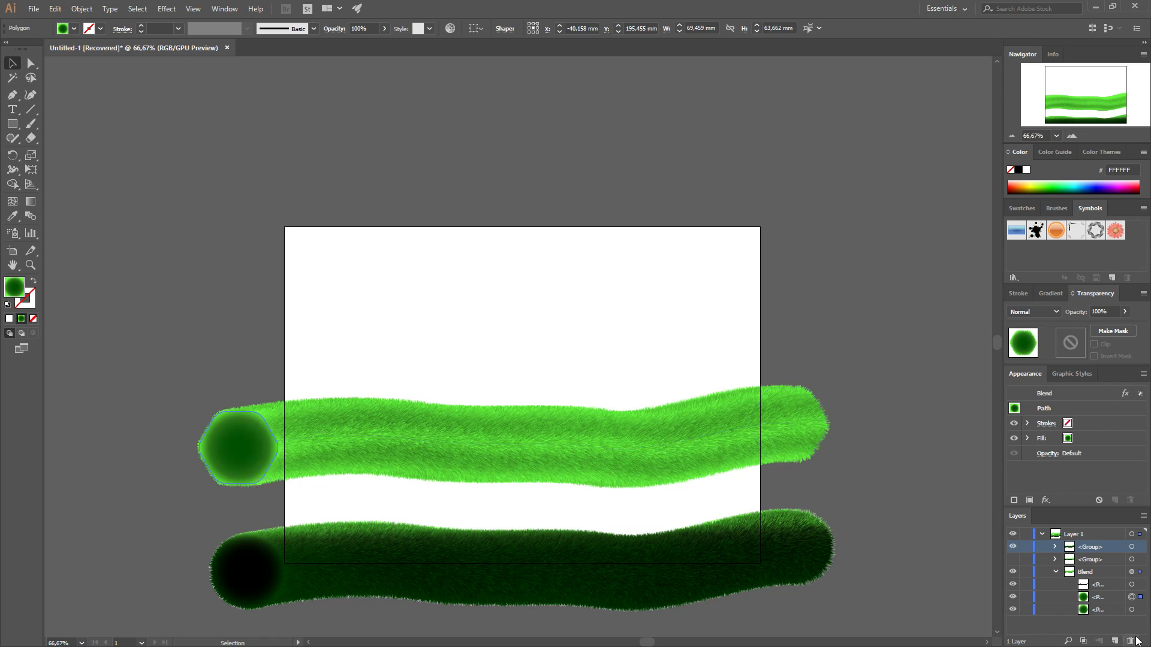
- Show the hidden second group and select the expanded Multiply group inside the lowest dark green strip
click(1054, 572)
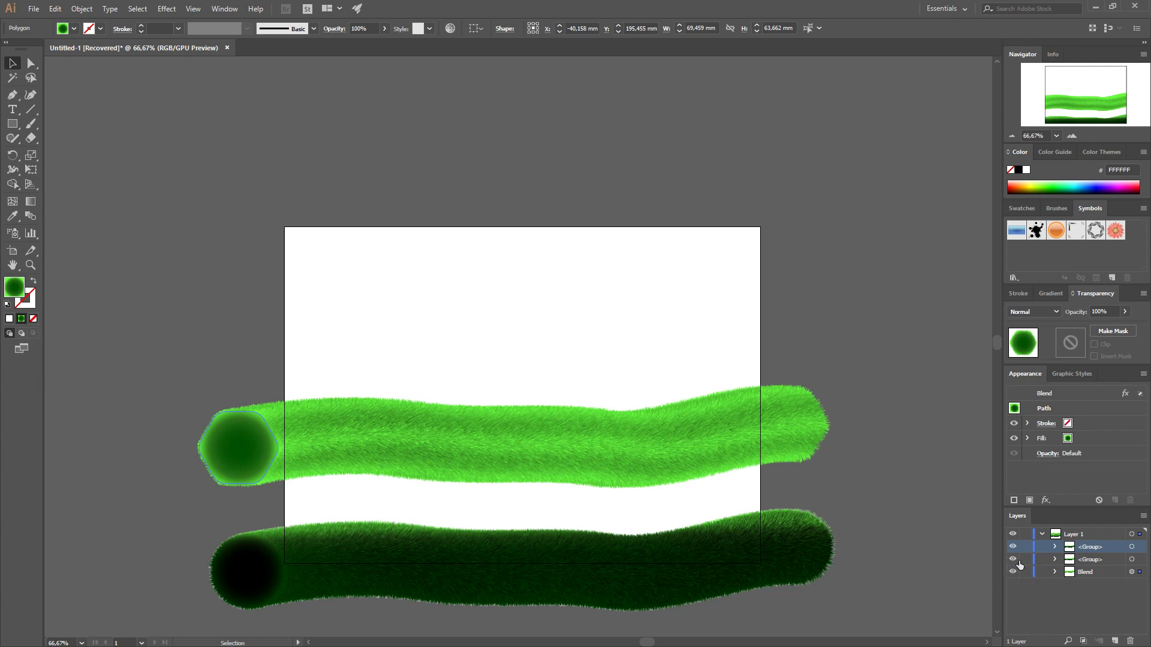
click(1017, 559)
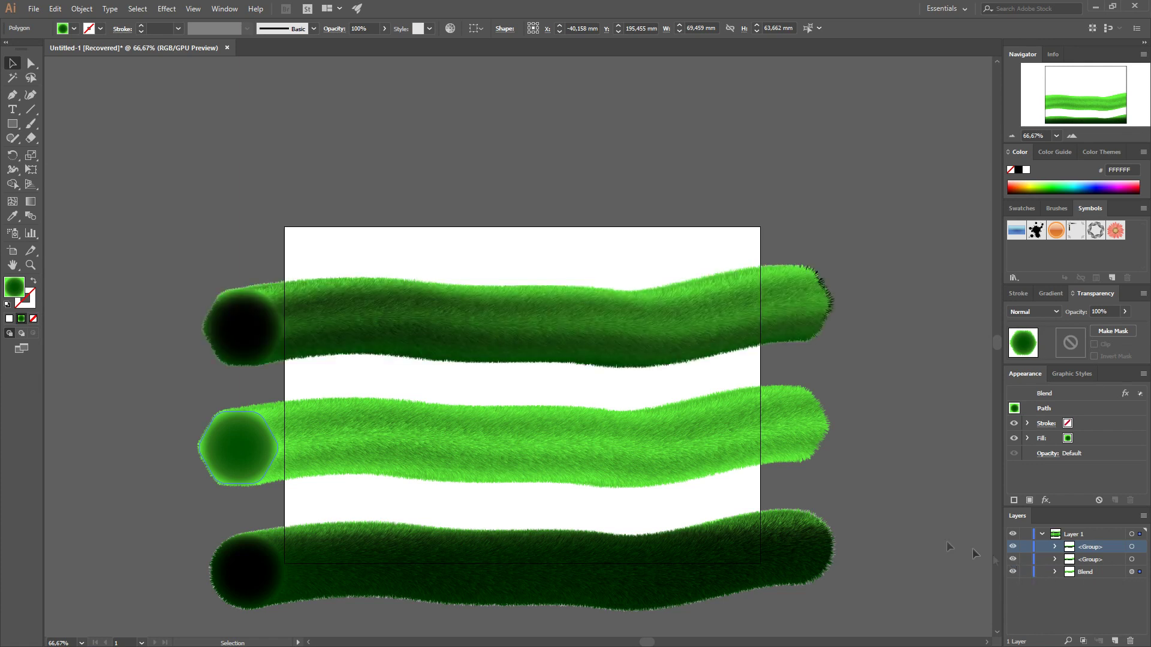
click(1055, 548)
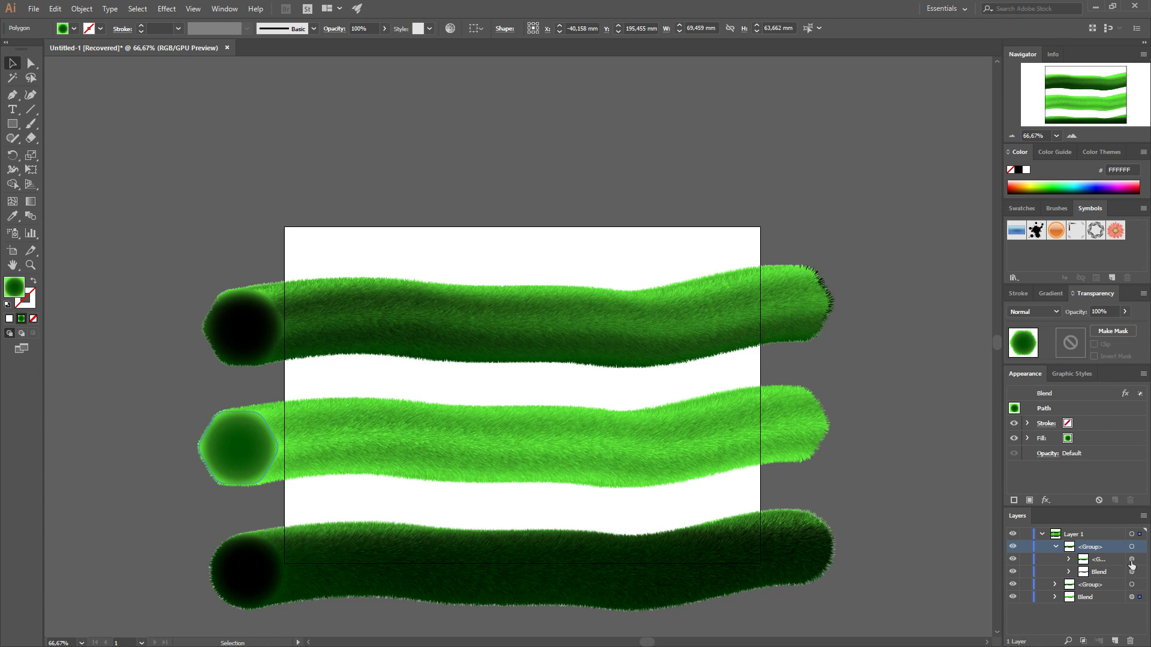
click(1131, 560)
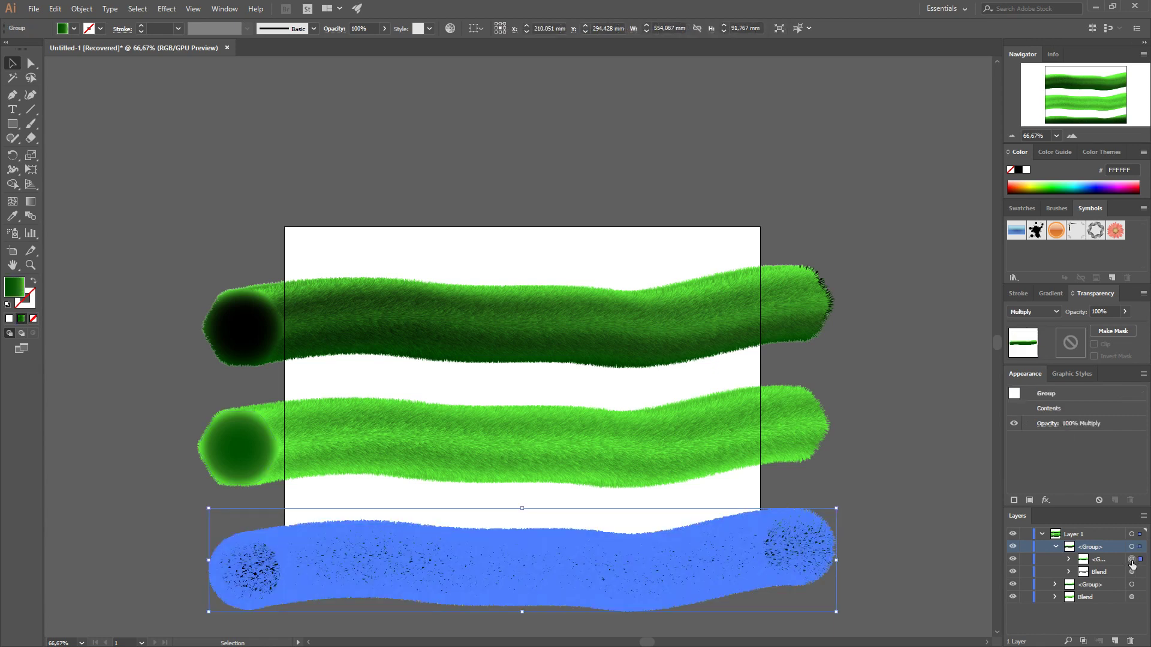
- Select the Multiply blend inside the uppermost strip's group and hide the green blend beneath it
click(1056, 546)
click(1055, 559)
click(1131, 573)
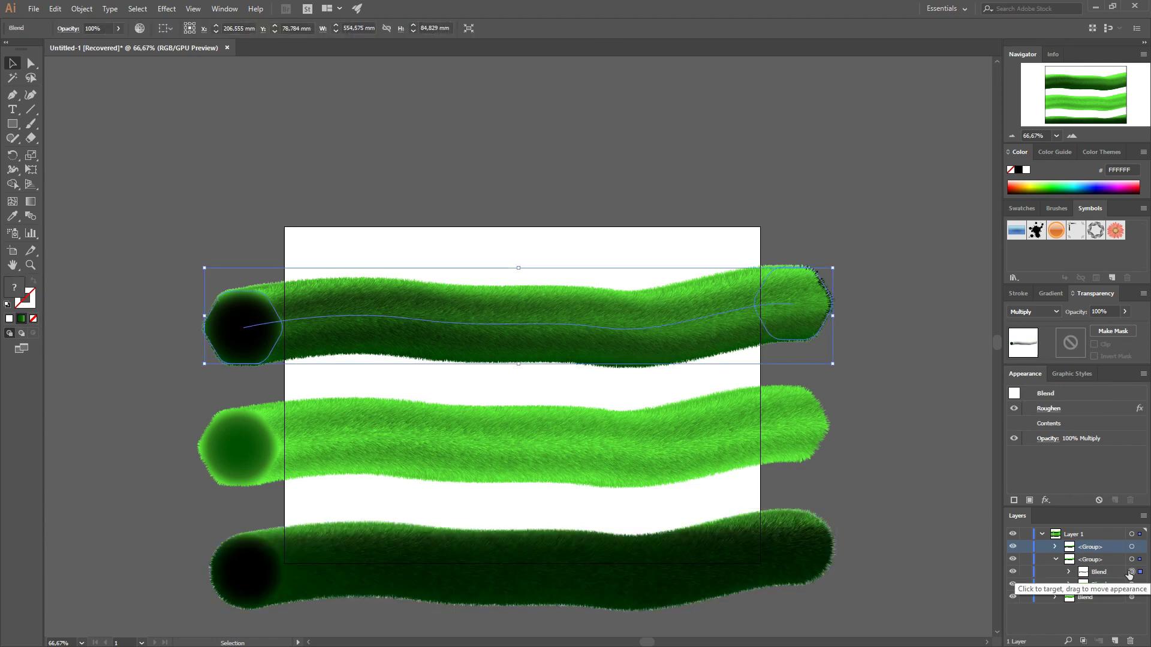
click(1012, 585)
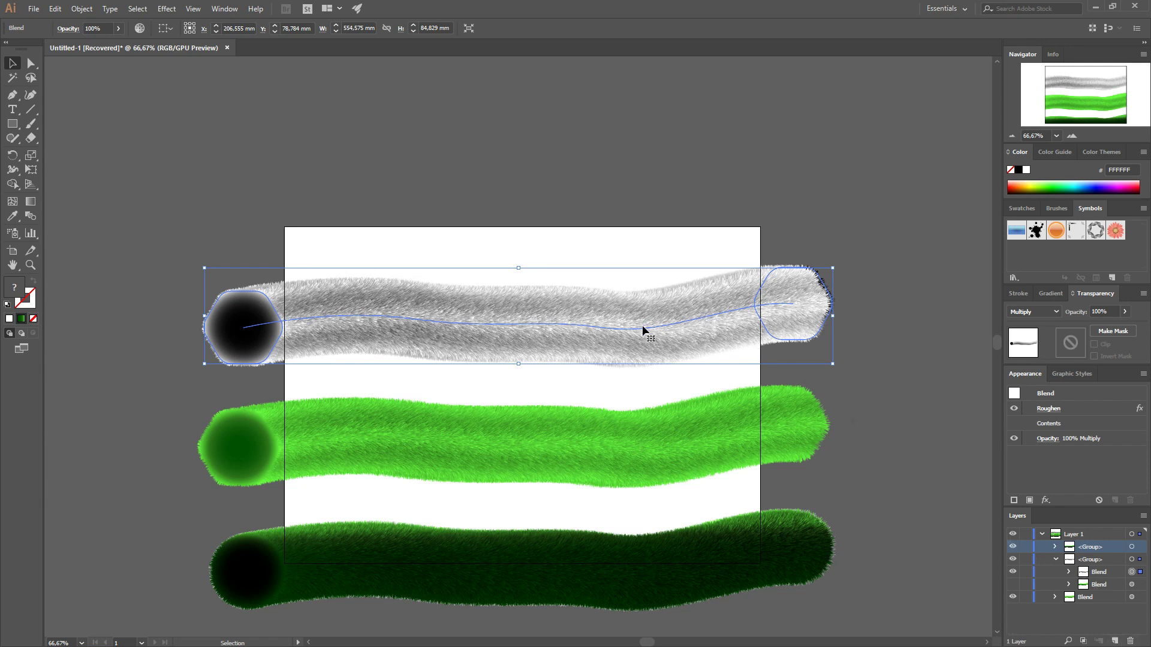
- Inspect the left and right end polygons of the black-and-white blend and display the right one's gradient settings
click(1069, 572)
click(1124, 597)
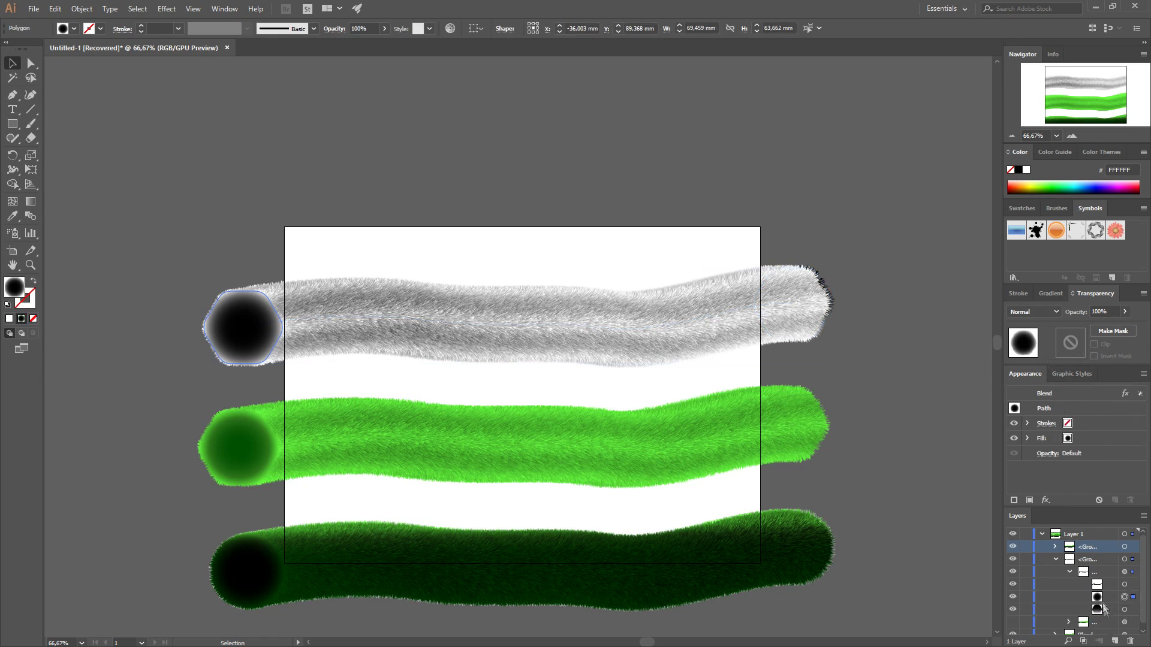
click(1125, 610)
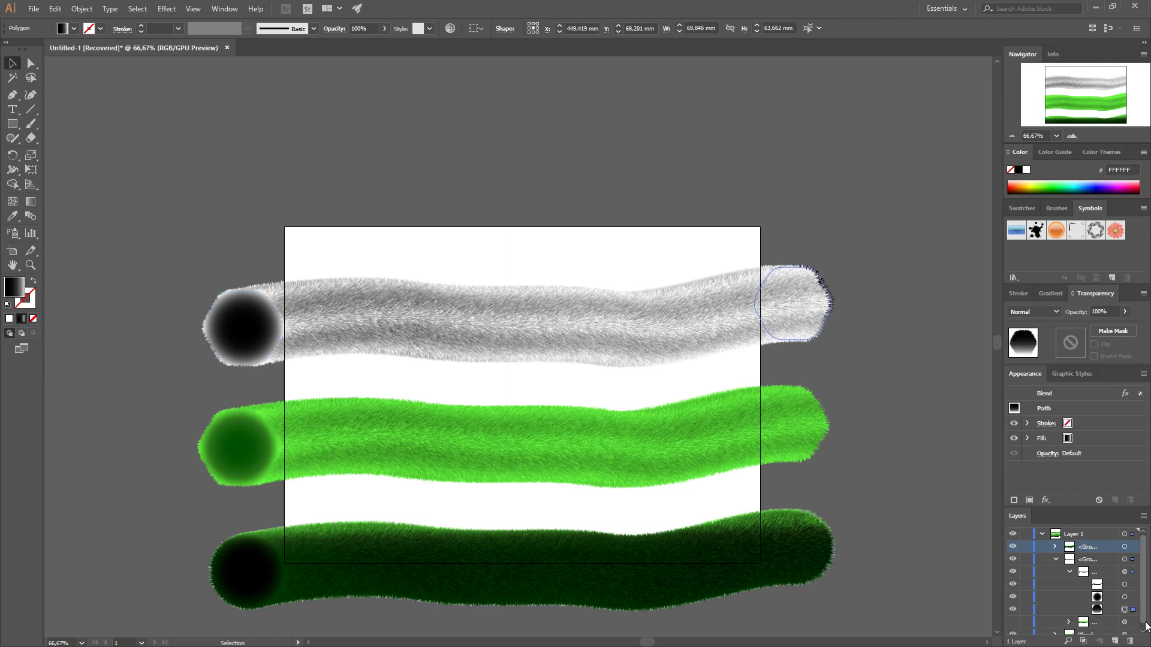
click(1058, 297)
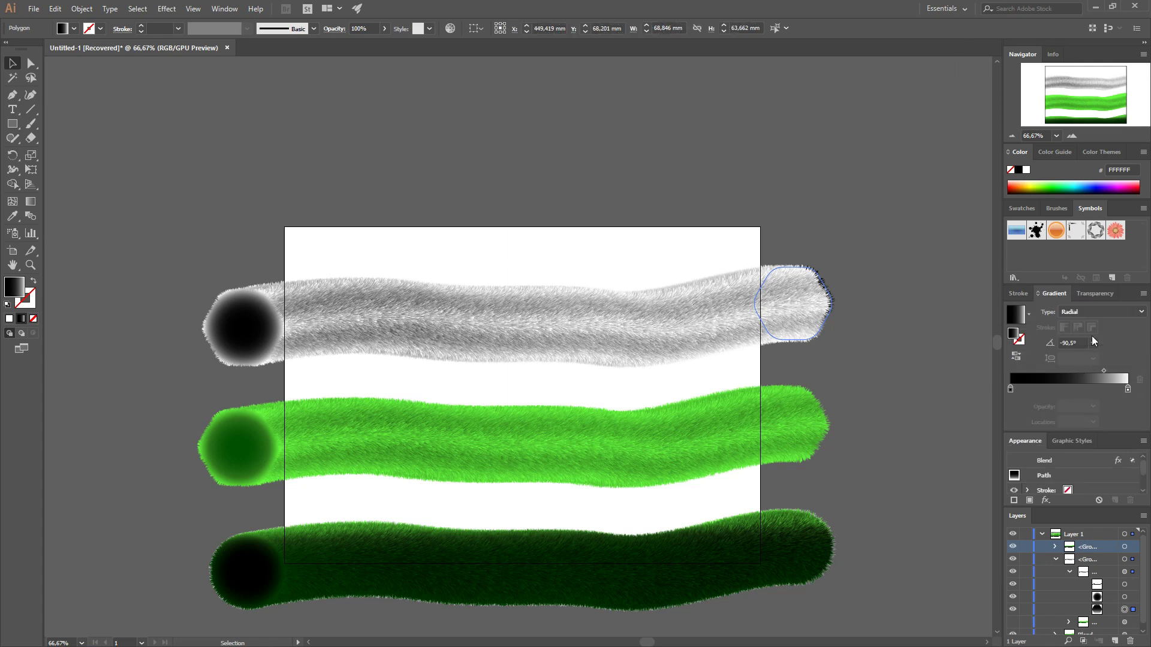
- Apply the black-to-white radial gradient to the right end polygon, then select the whole Multiply blend and display its transparency settings
click(1015, 314)
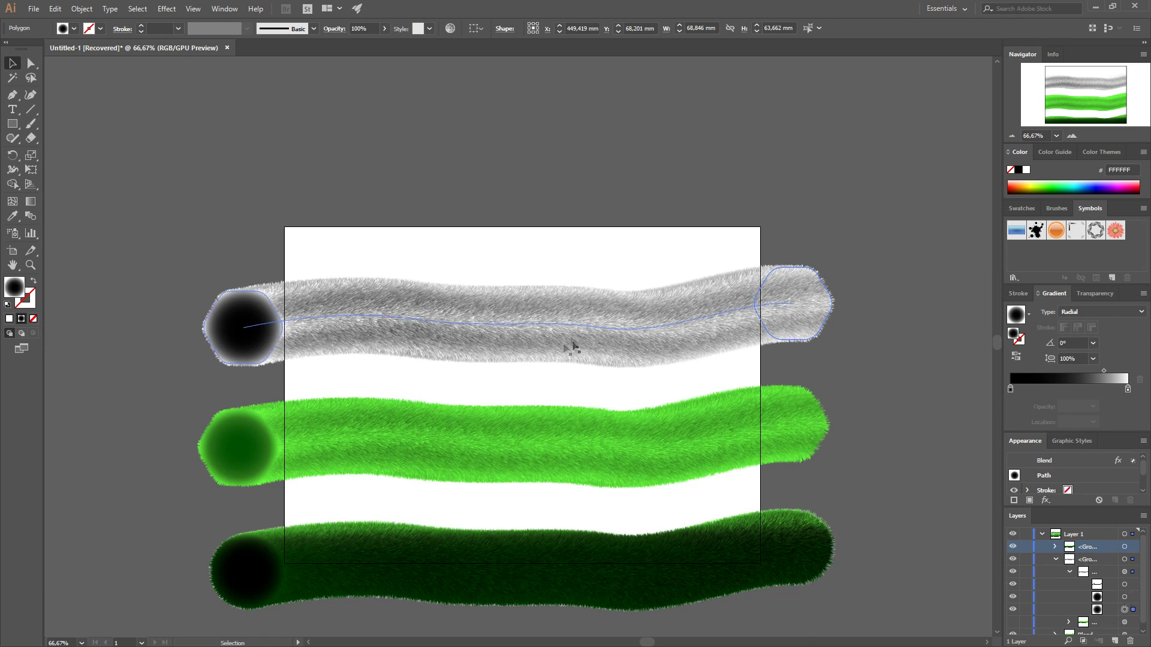
click(1071, 571)
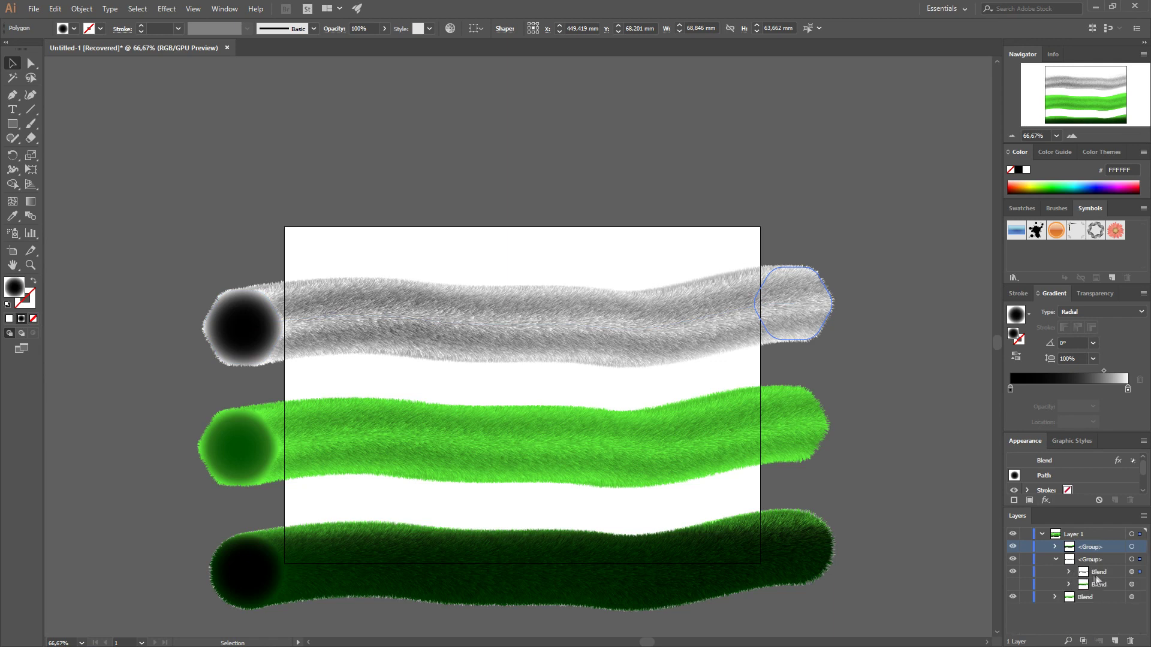
click(1131, 572)
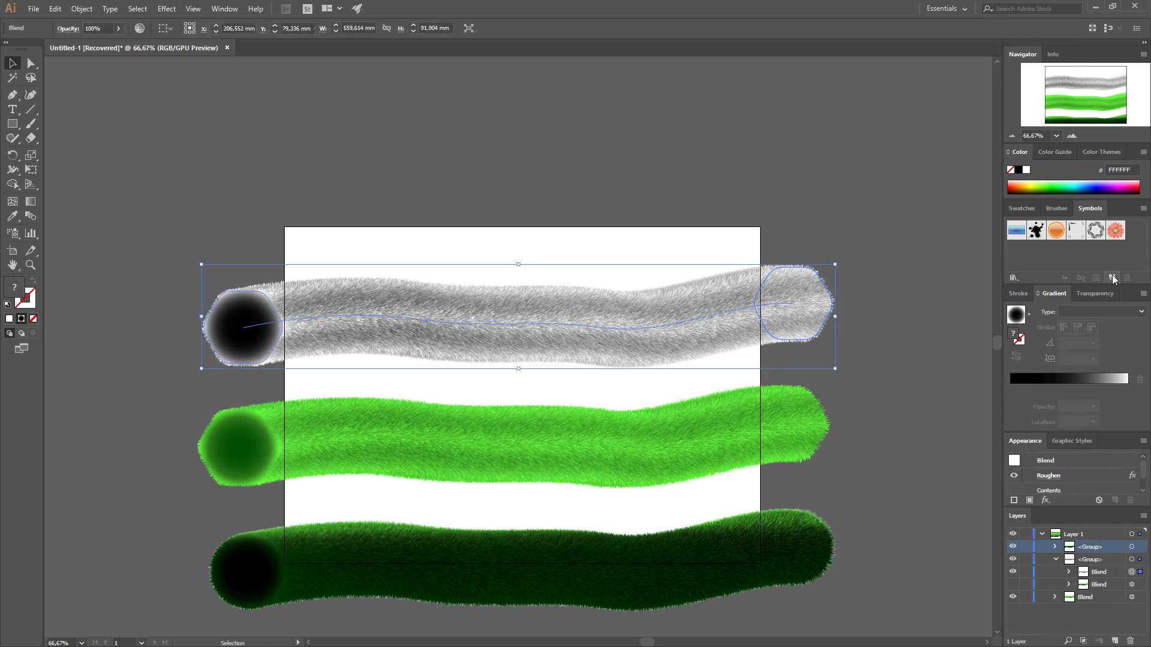
click(1095, 294)
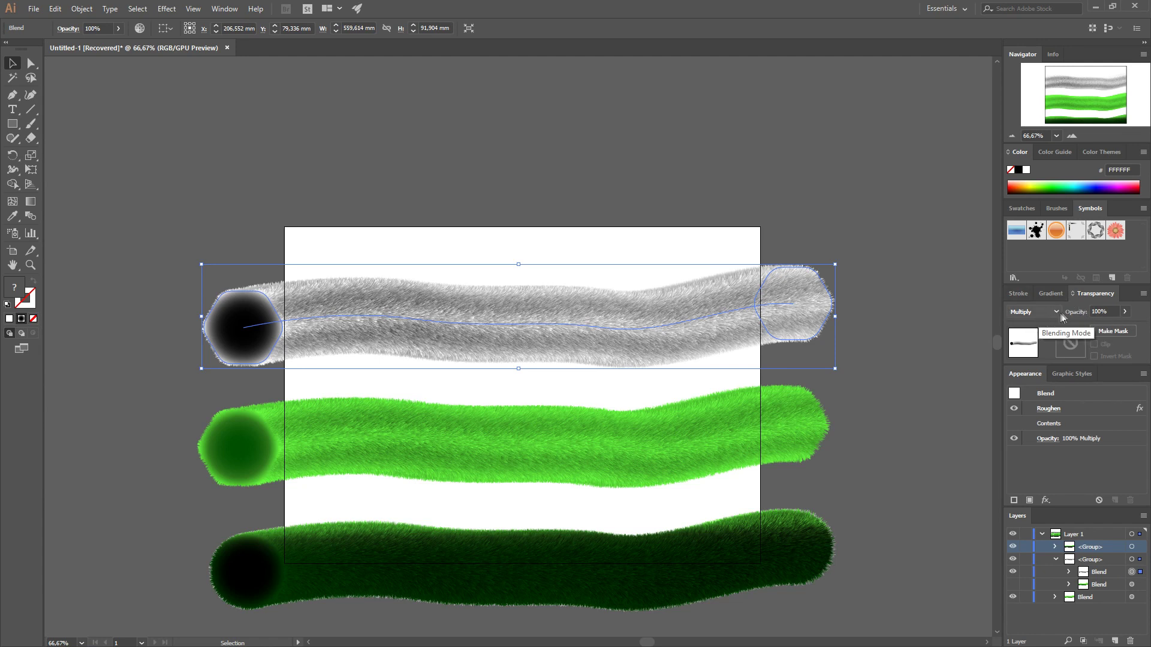
- Show the hidden green blend beneath the Multiply blend and inspect the gradient directions of its left and right end polygons
click(1013, 584)
click(1069, 584)
click(1124, 610)
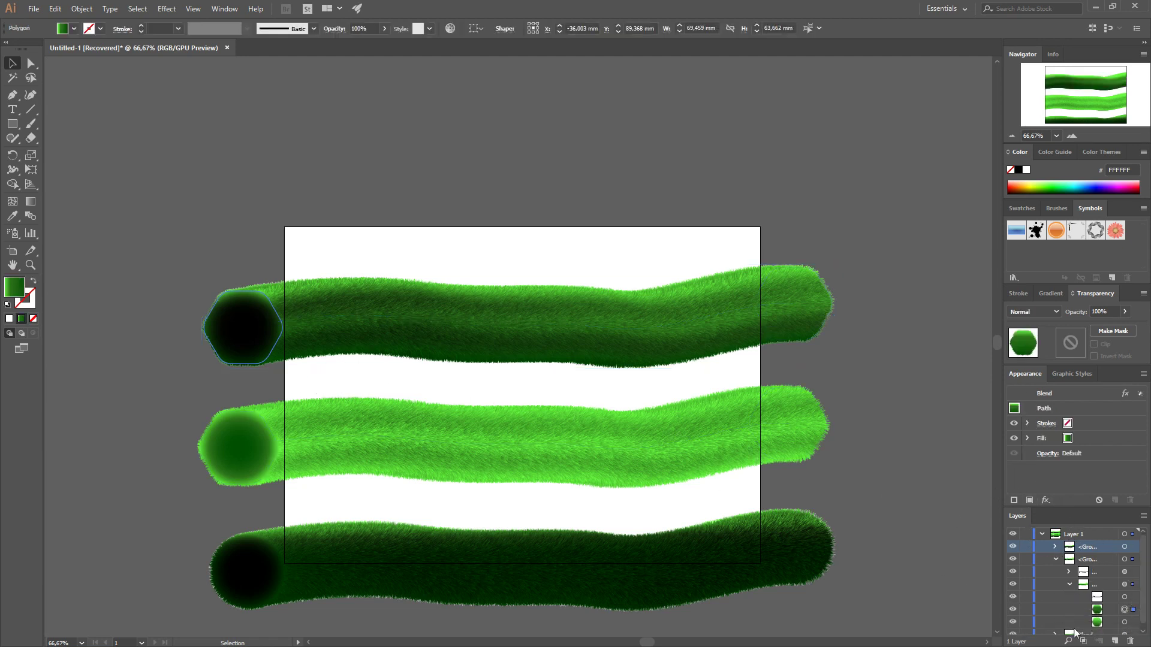
click(30, 201)
mouse_move(242, 367)
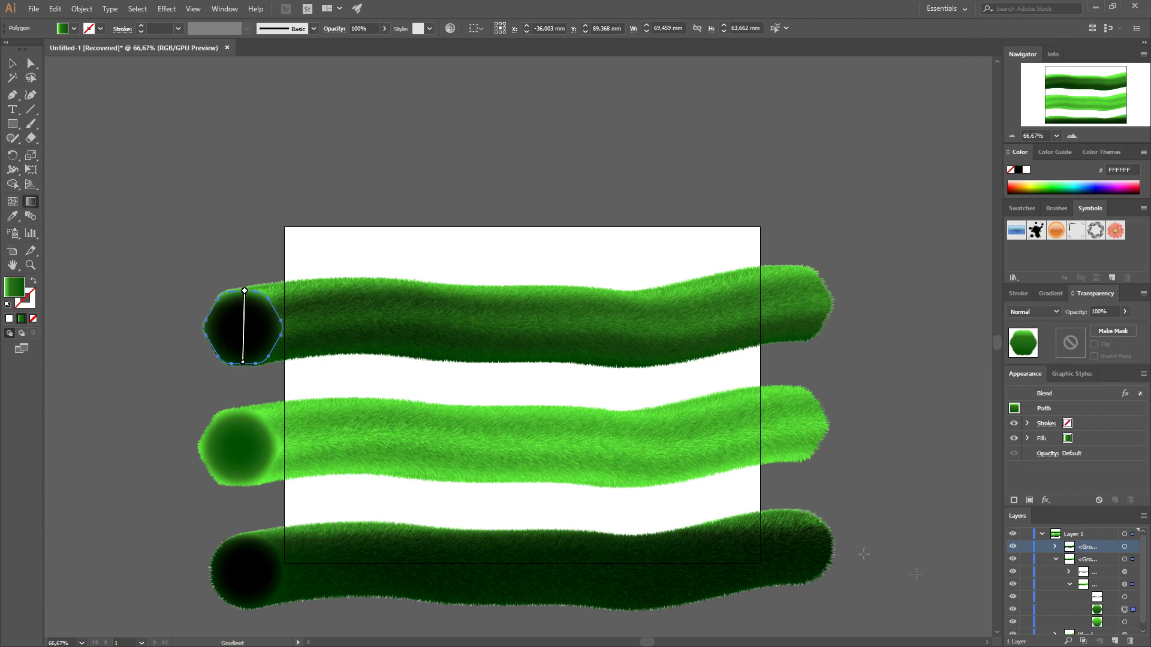
click(1125, 622)
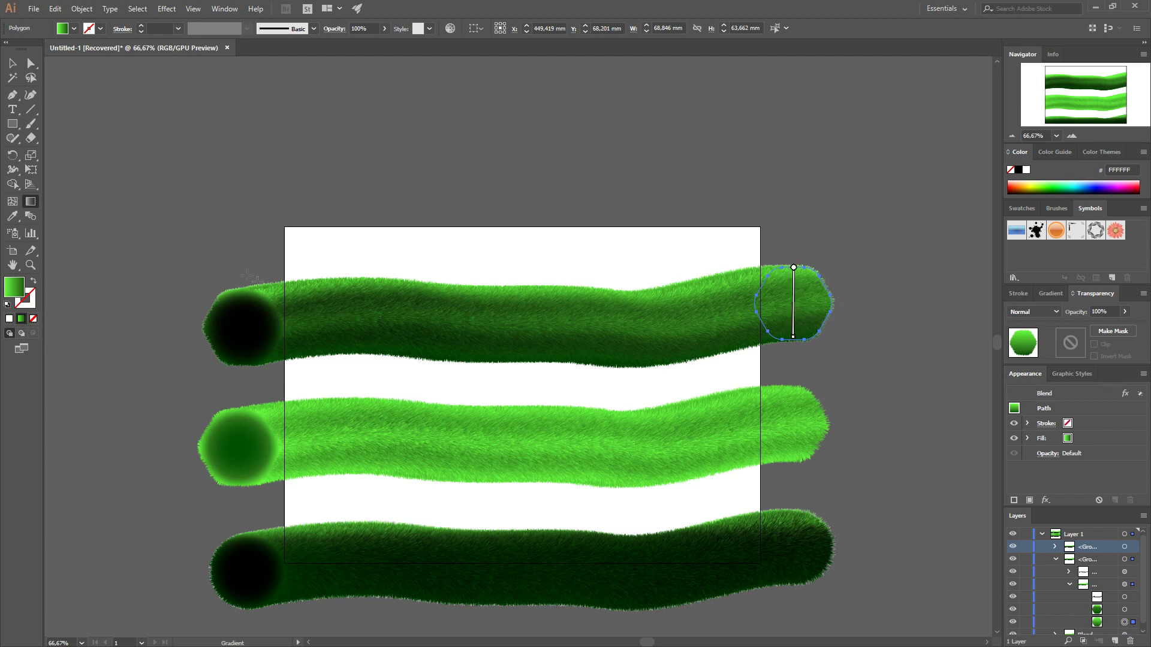
click(1070, 584)
click(12, 63)
click(377, 174)
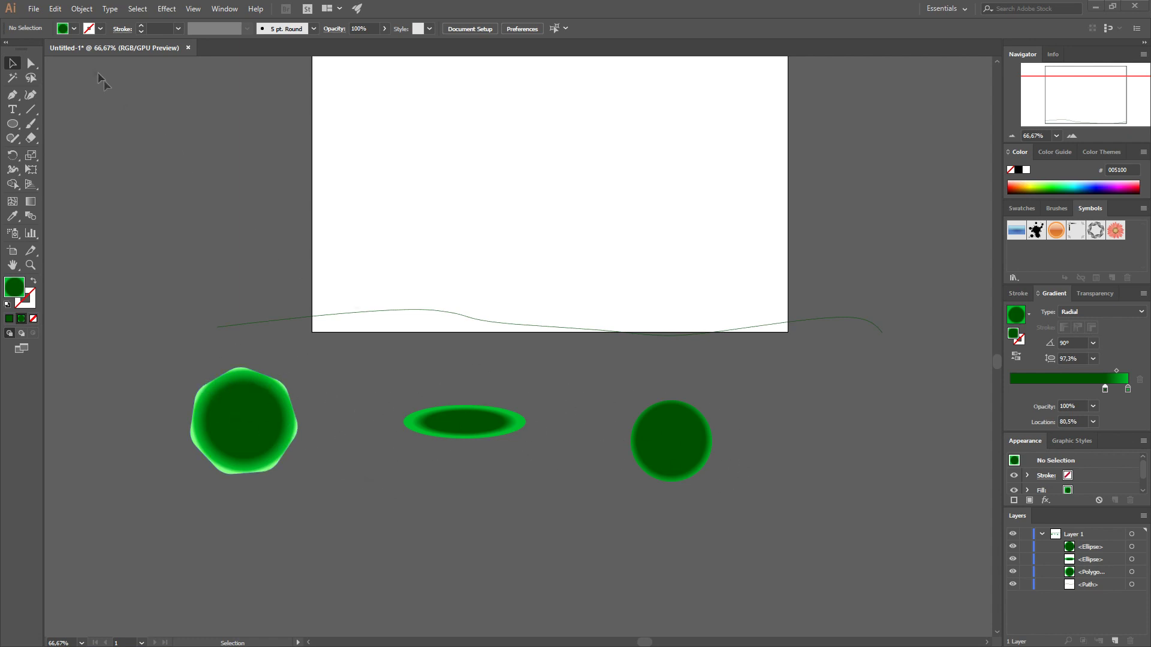
- Blend the green polygon, the flat ellipse and the circle in sequence, and open the blend's options
click(35, 219)
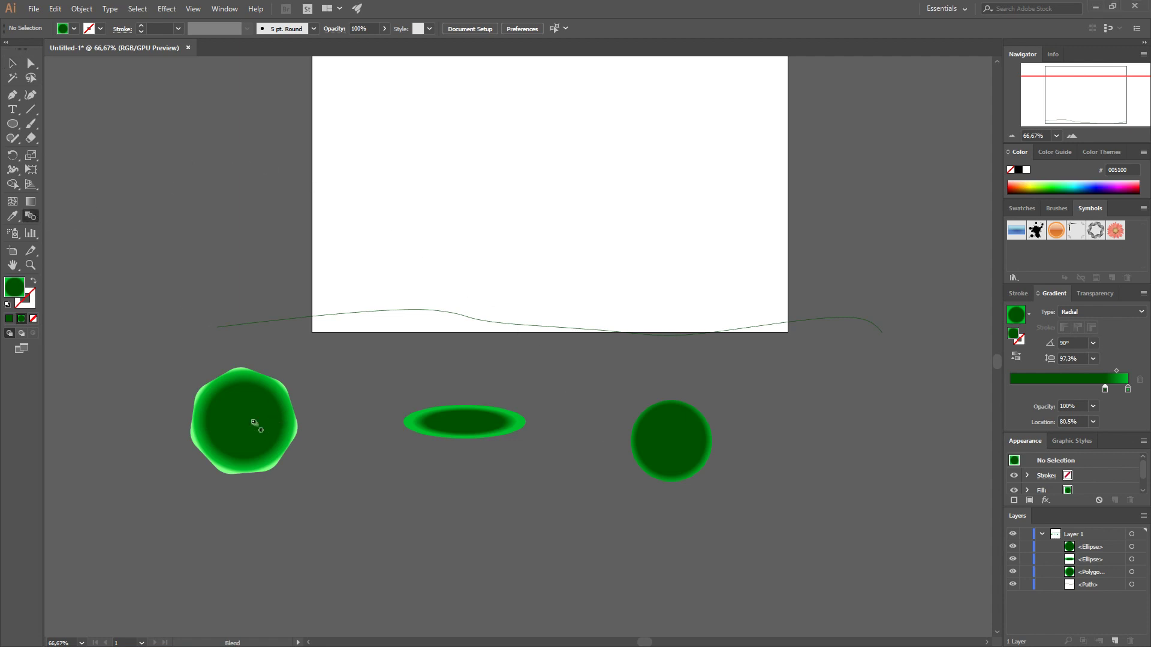
click(479, 434)
click(670, 438)
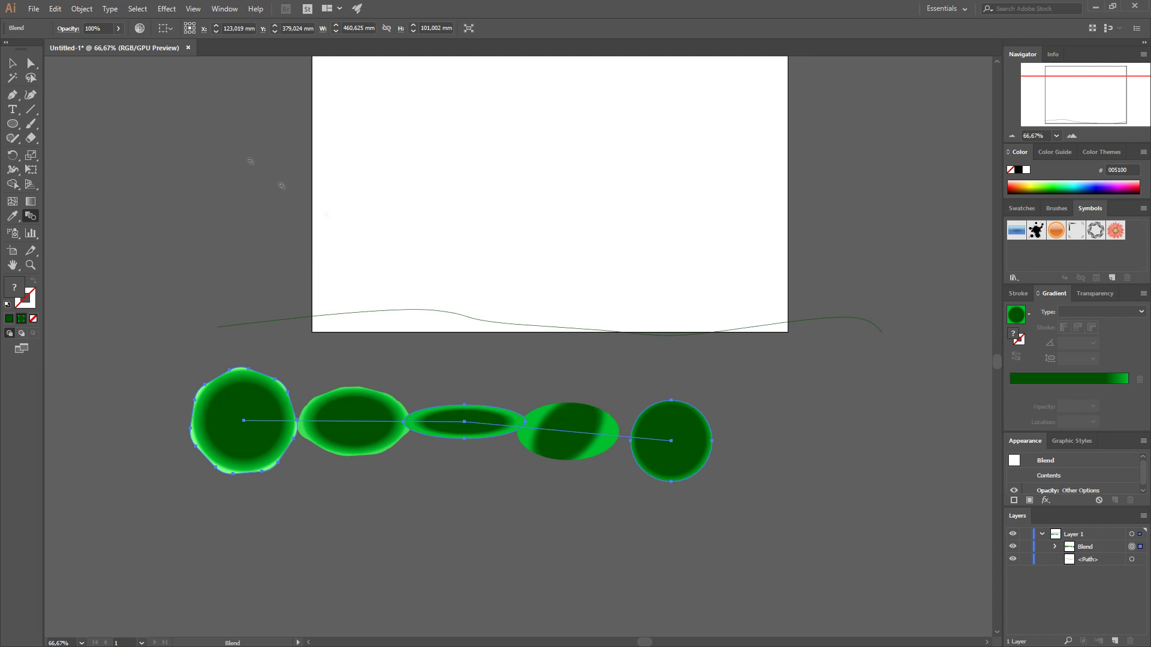
click(81, 8)
mouse_move(188, 308)
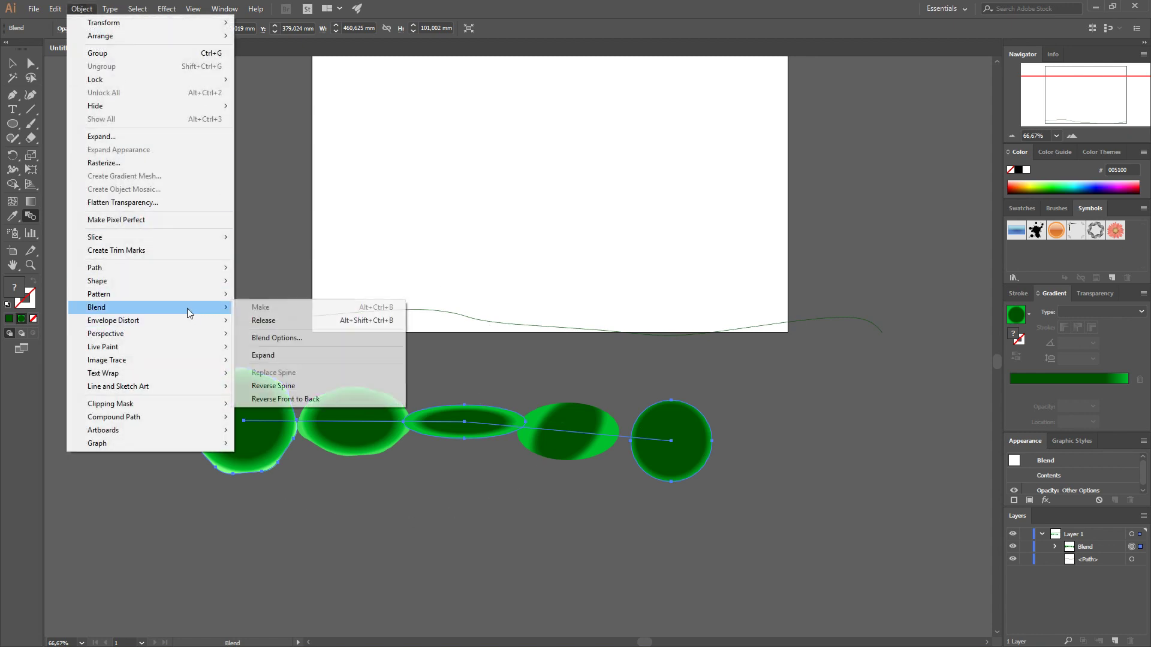
click(308, 338)
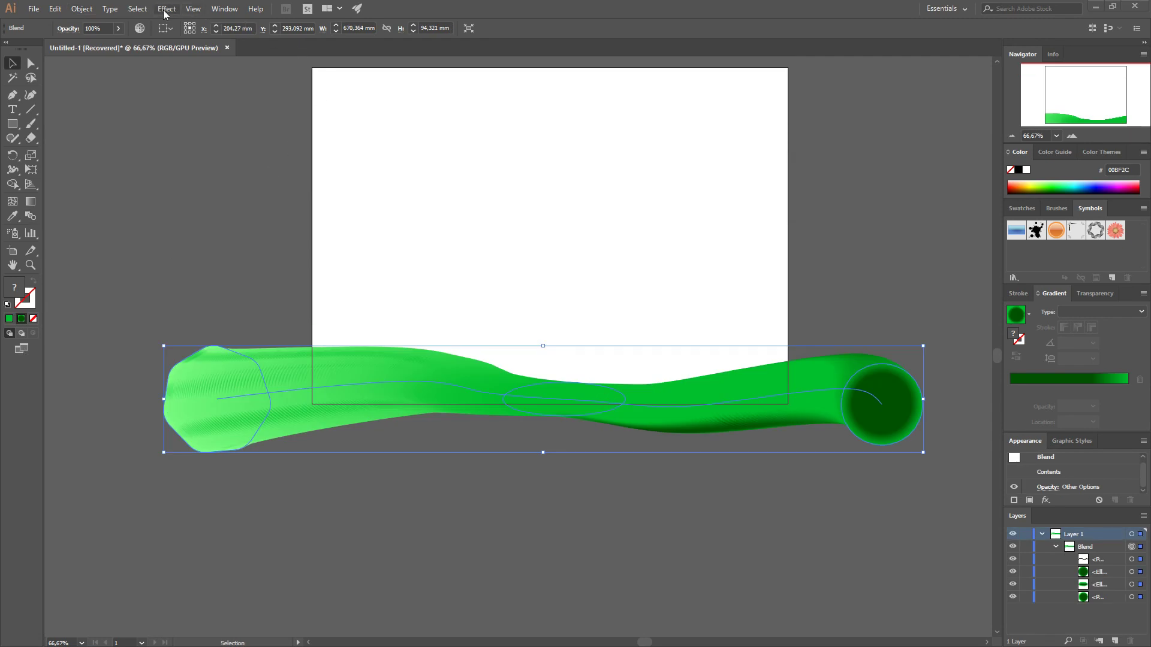
- Apply a Roughen effect to the three-shape blend with relative size 9%, detail 88/in and corner points, and deselect it
click(165, 9)
mouse_move(237, 108)
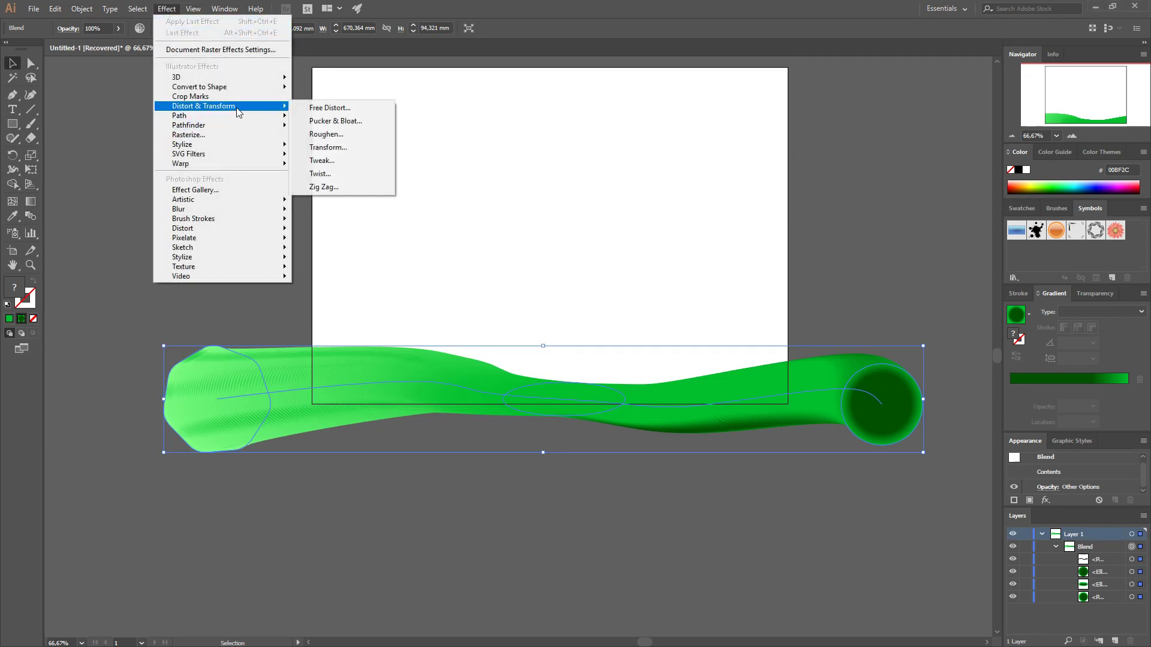
click(334, 135)
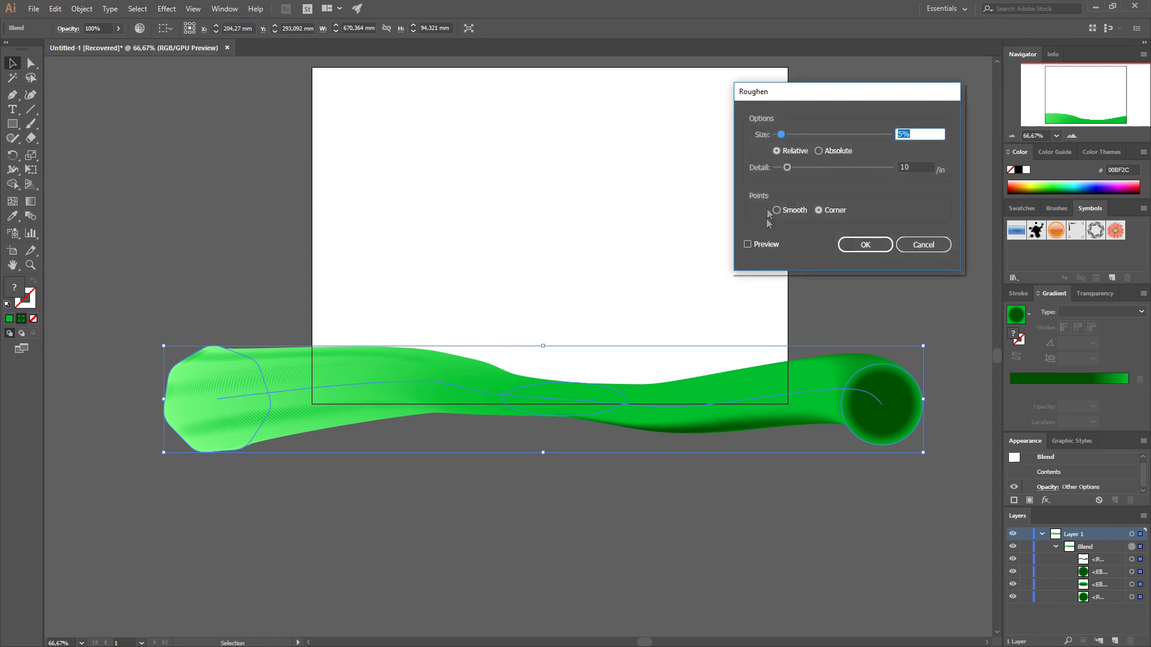
click(748, 245)
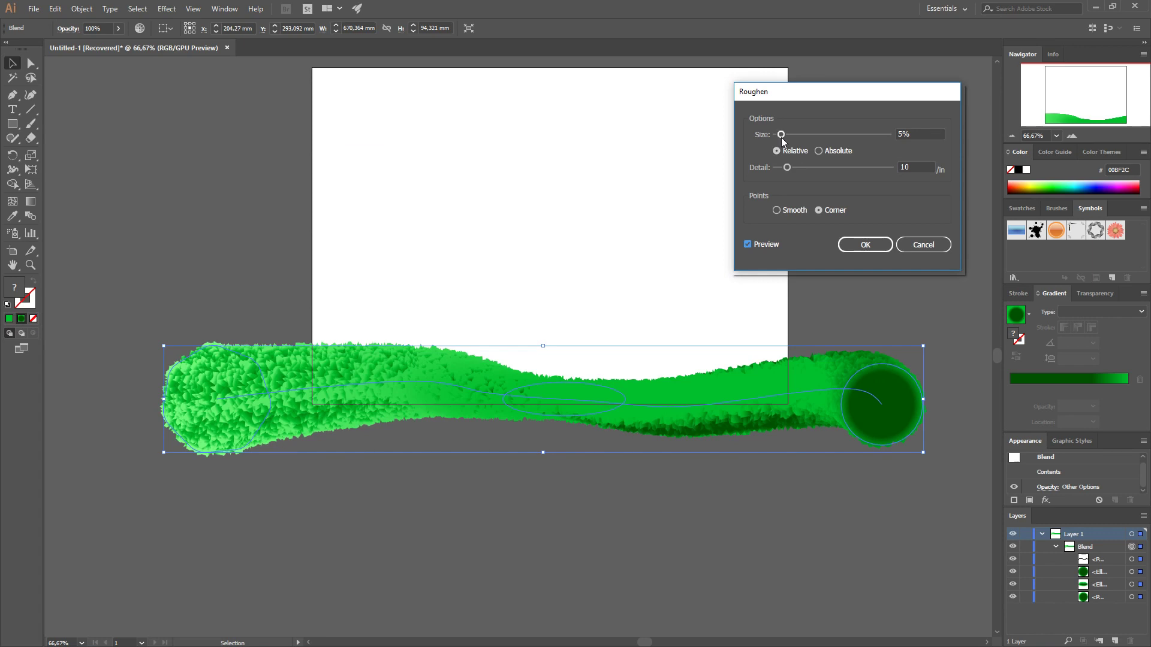
click(822, 135)
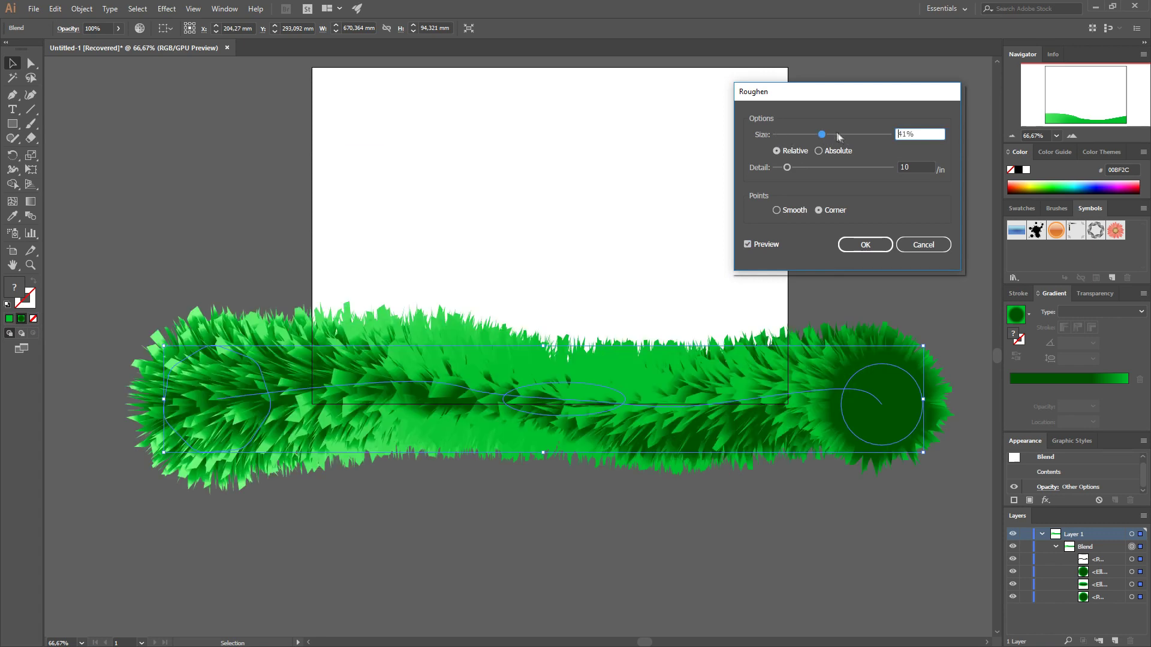
click(787, 136)
click(876, 168)
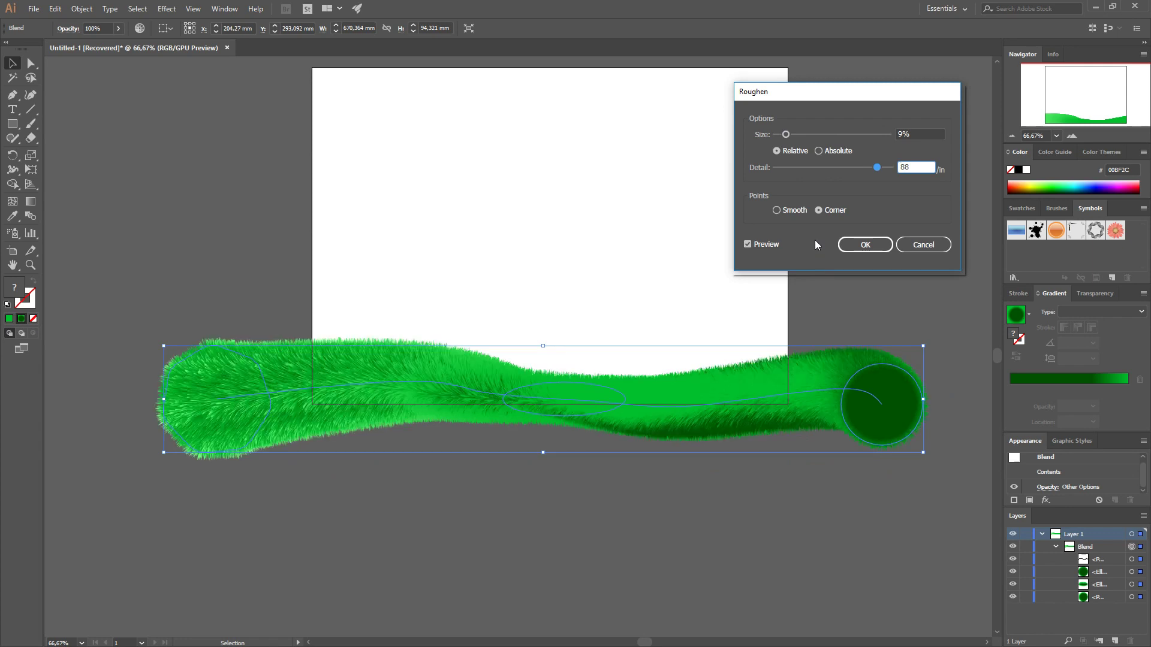
click(881, 245)
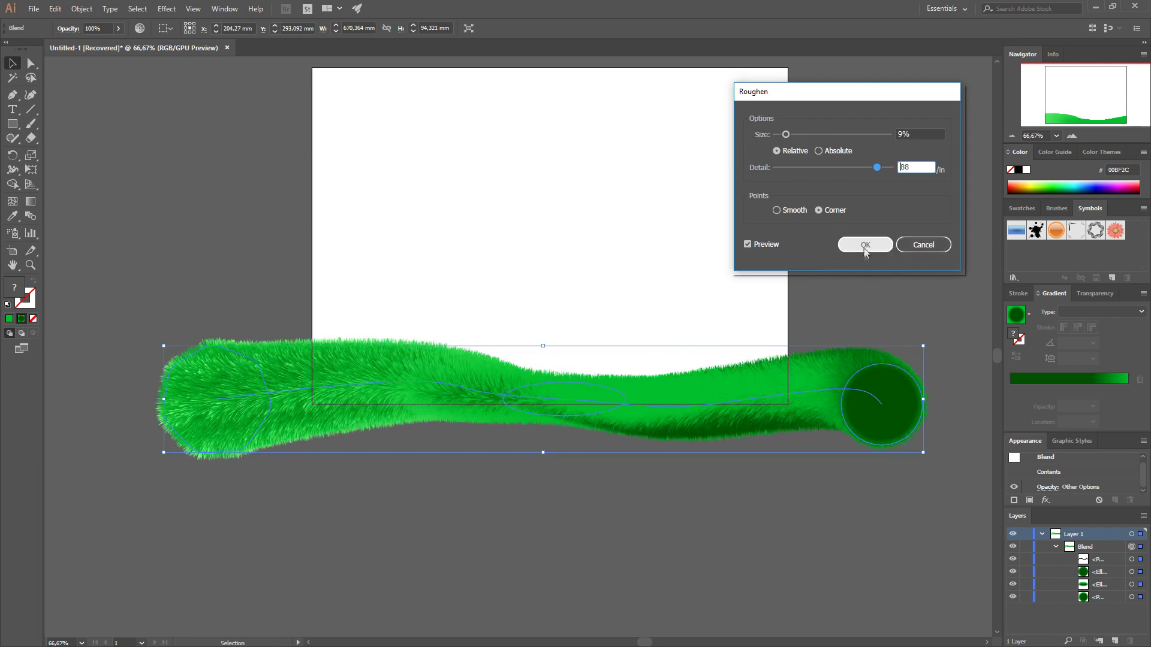
click(876, 288)
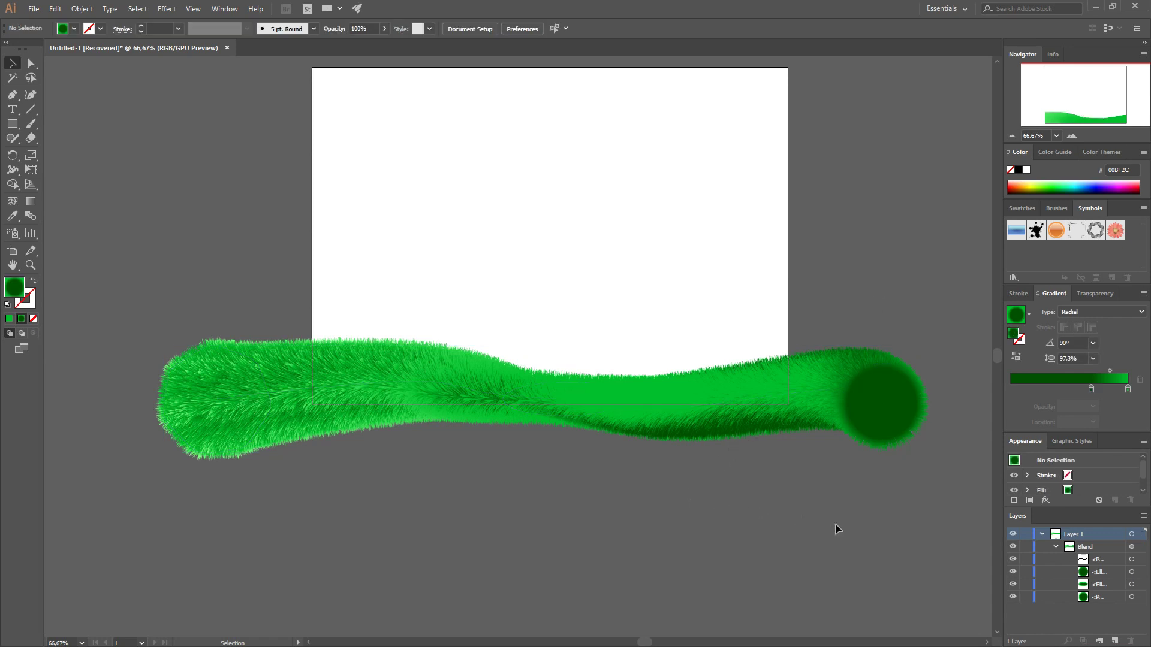
- Select the blend's spine path and move its second anchor point from the left down by about 40 mm
click(1132, 560)
click(30, 63)
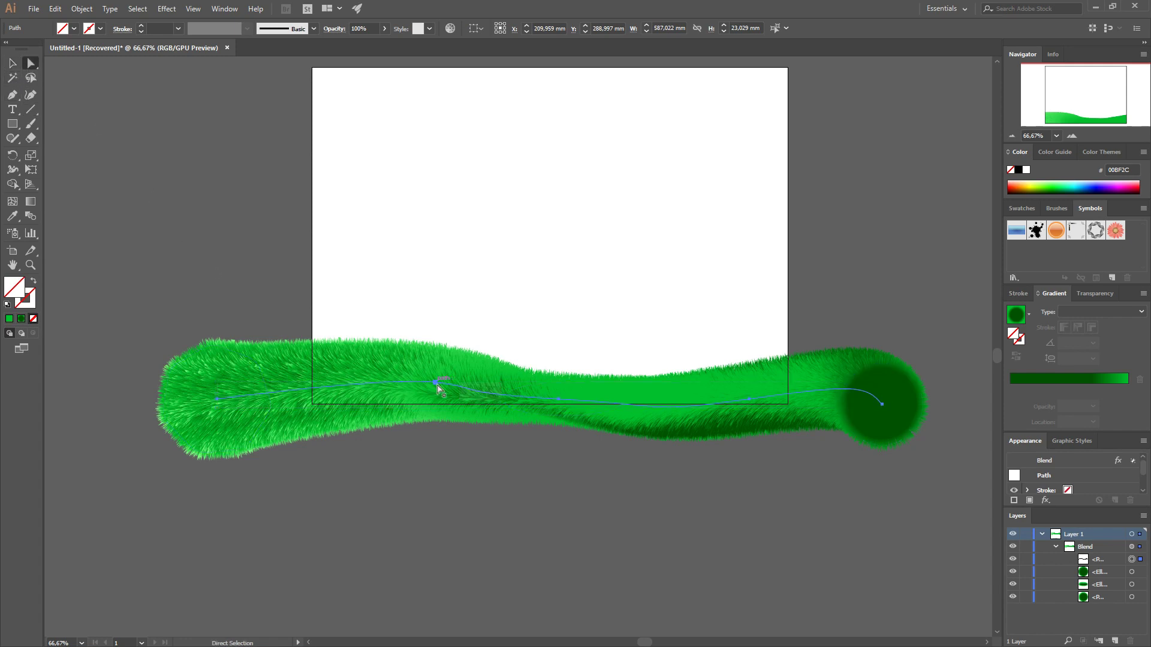
drag(434, 386, 429, 427)
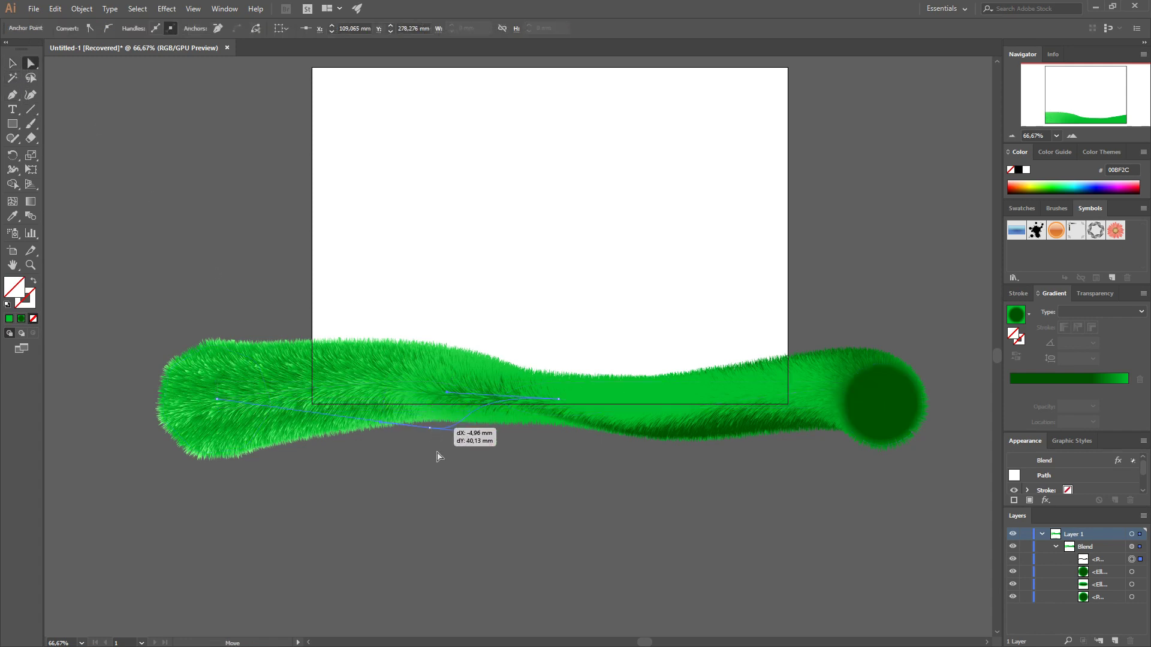